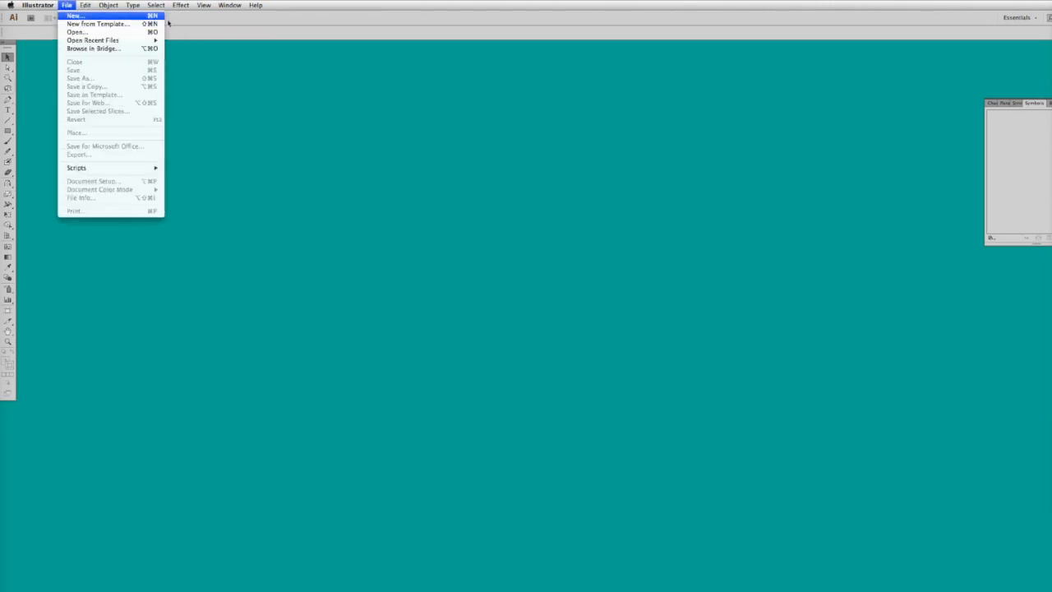
Create a new blank landscape document in CMYK colour mode.
key(Return)
click(584, 306)
click(609, 418)
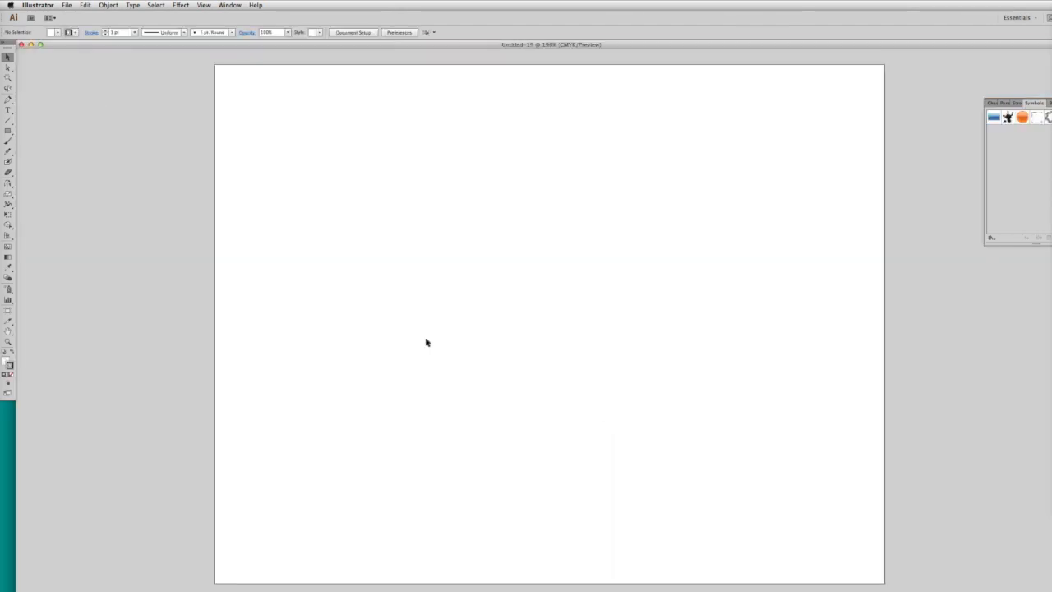
Place the 3D Chess left image from the 3D Examples folder on the artboard for viewing, and delete it.
click(70, 5)
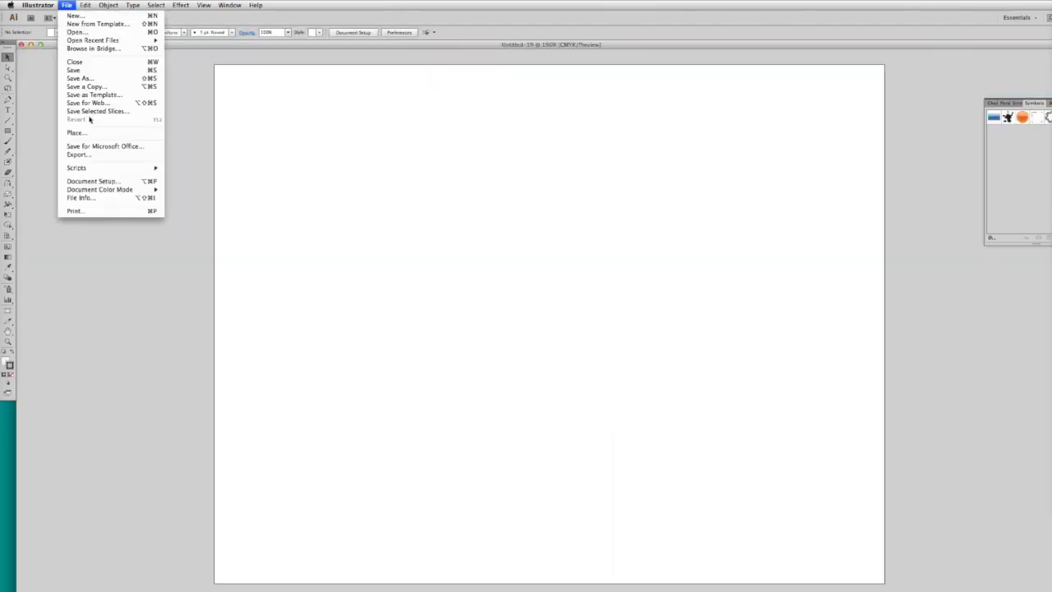
click(156, 136)
double_click(684, 101)
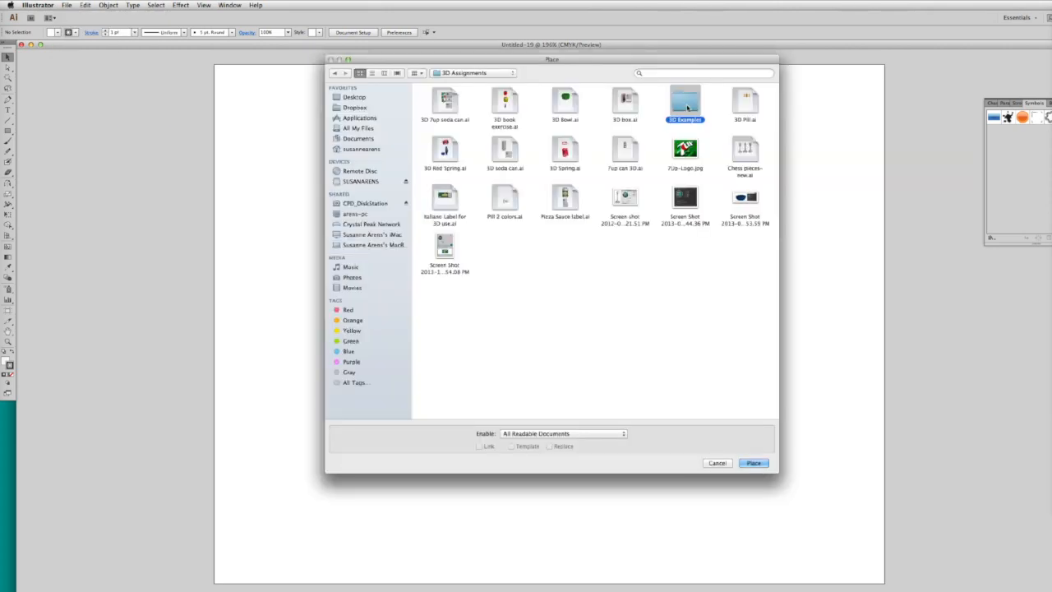
double_click(445, 101)
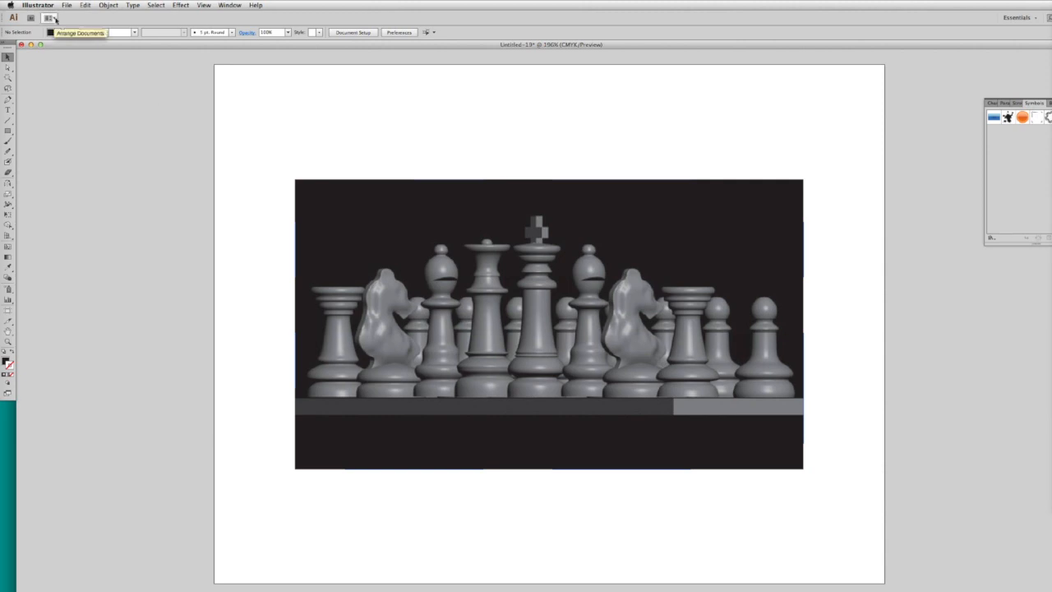
click(324, 246)
key(Delete)
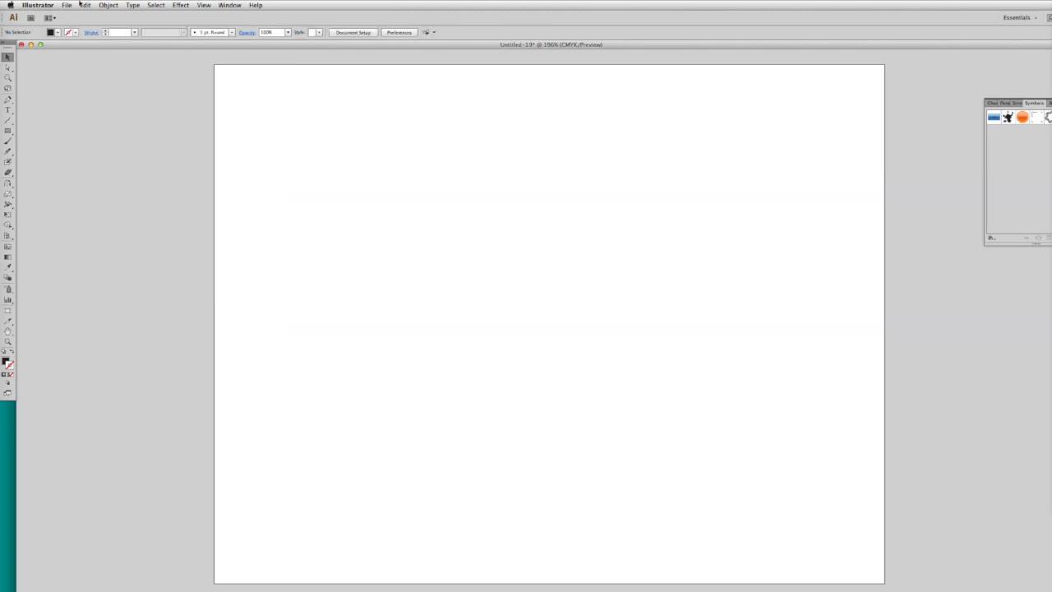
click(67, 5)
click(81, 132)
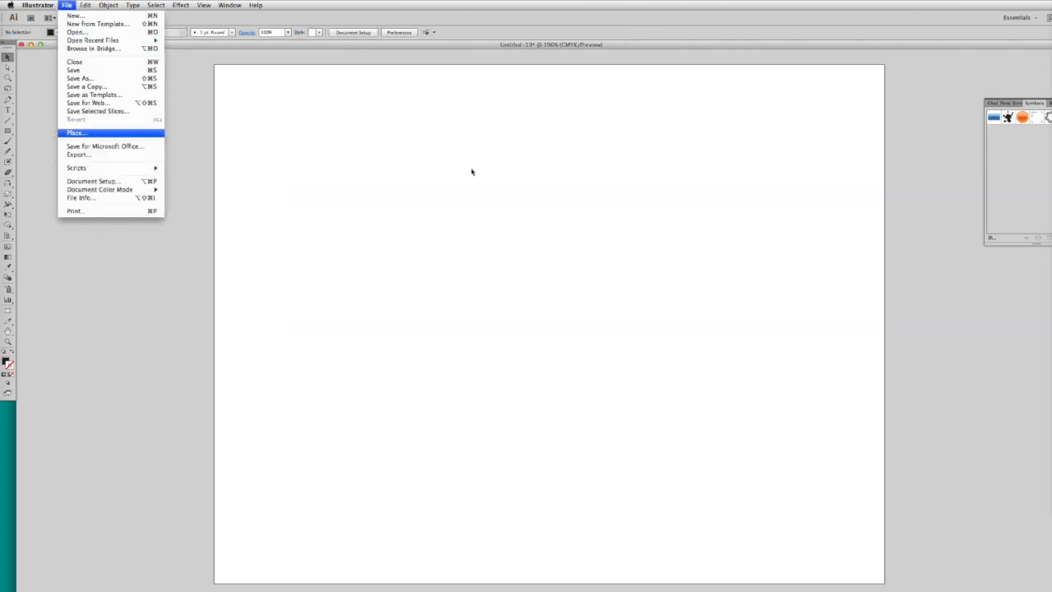
double_click(504, 103)
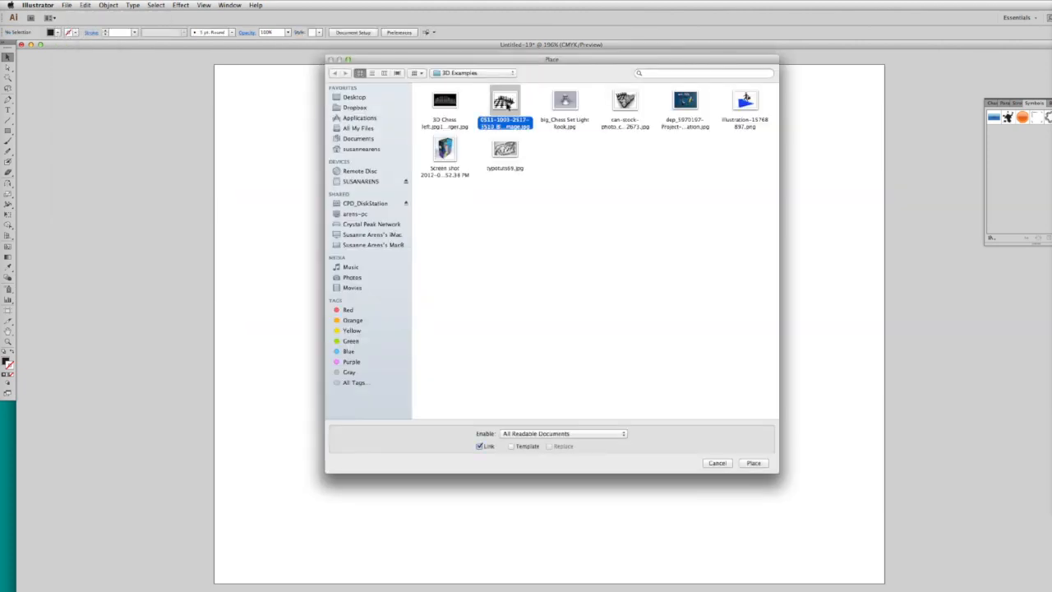
drag(609, 281, 788, 122)
click(106, 197)
drag(258, 195, 465, 399)
key(Delete)
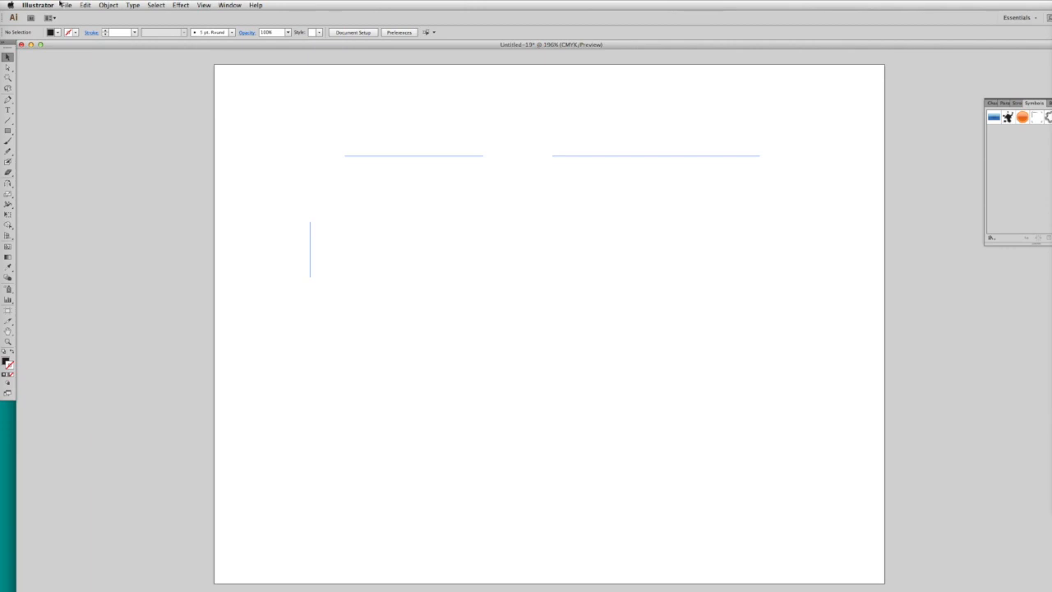
Place the big_Chess Set Light Rook.jpg image on the artboard to view the rook example.
click(67, 5)
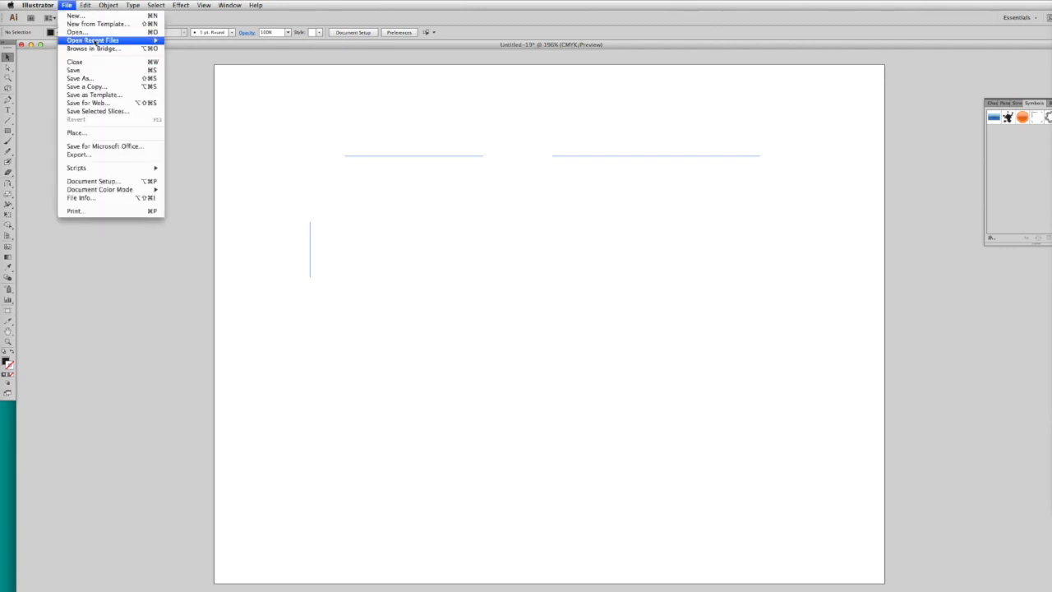
click(83, 6)
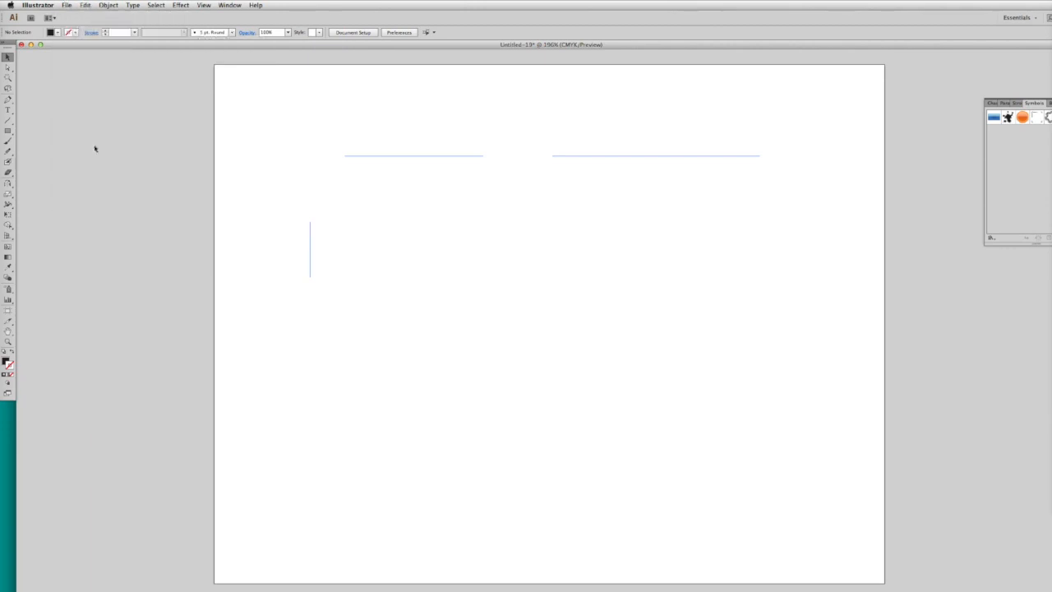
click(67, 5)
click(96, 140)
click(66, 5)
click(74, 132)
double_click(565, 103)
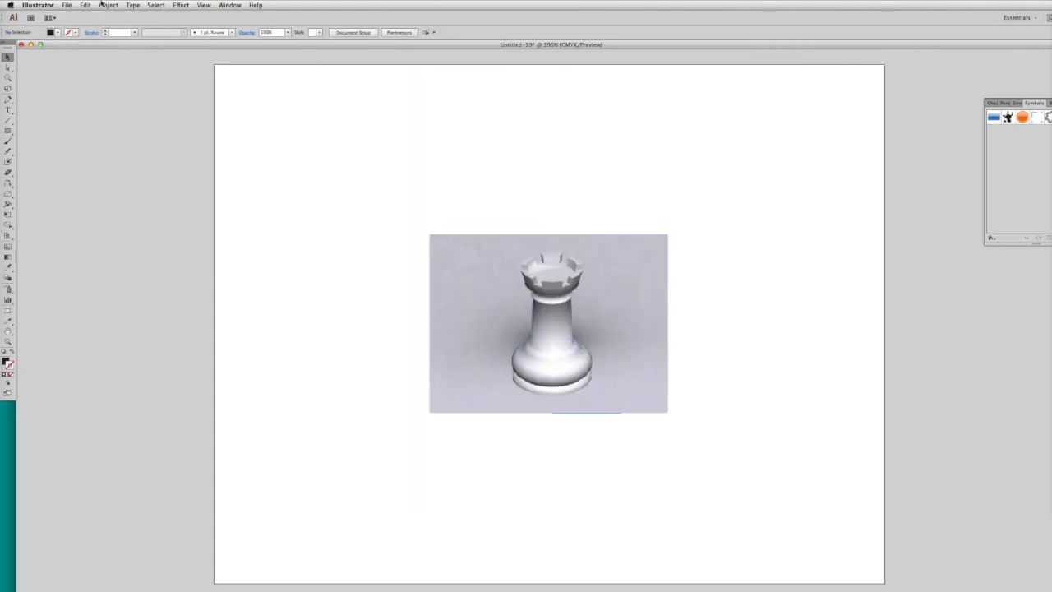
Place the can-stock-photo chessboard image on the artboard to view it as an example.
click(67, 5)
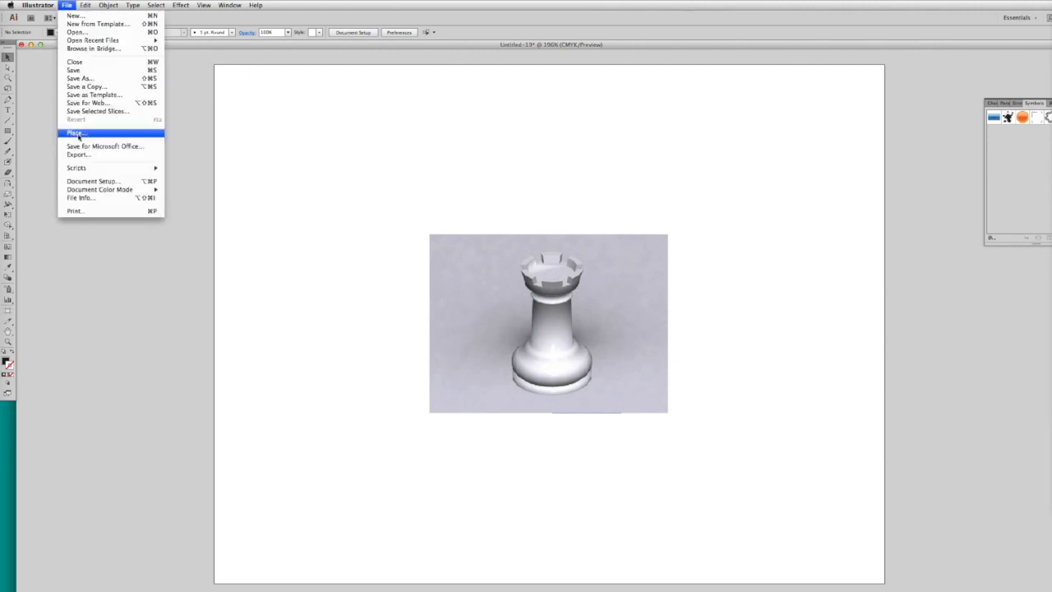
click(77, 134)
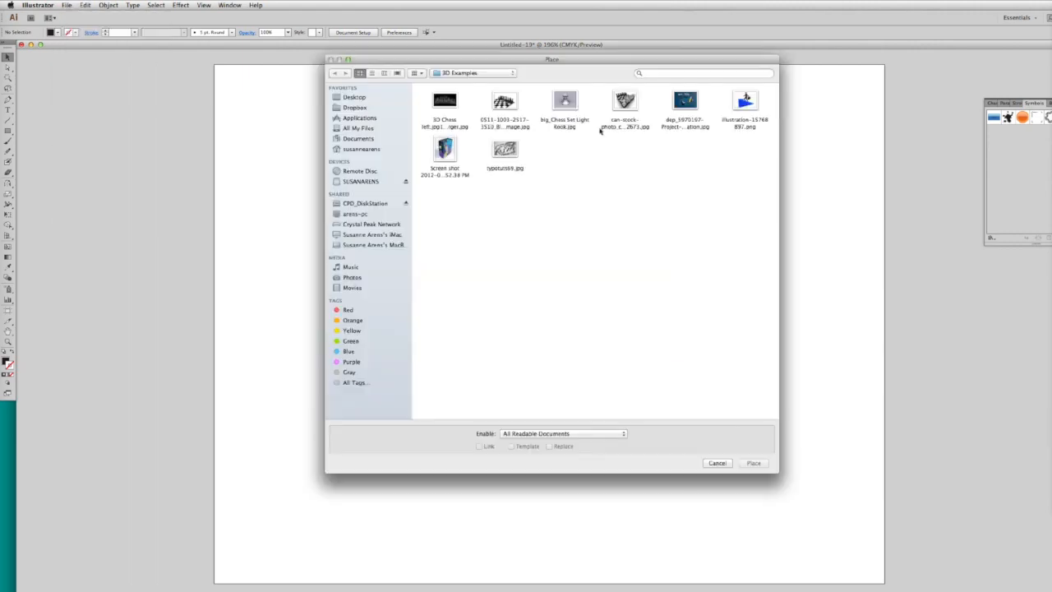
double_click(626, 102)
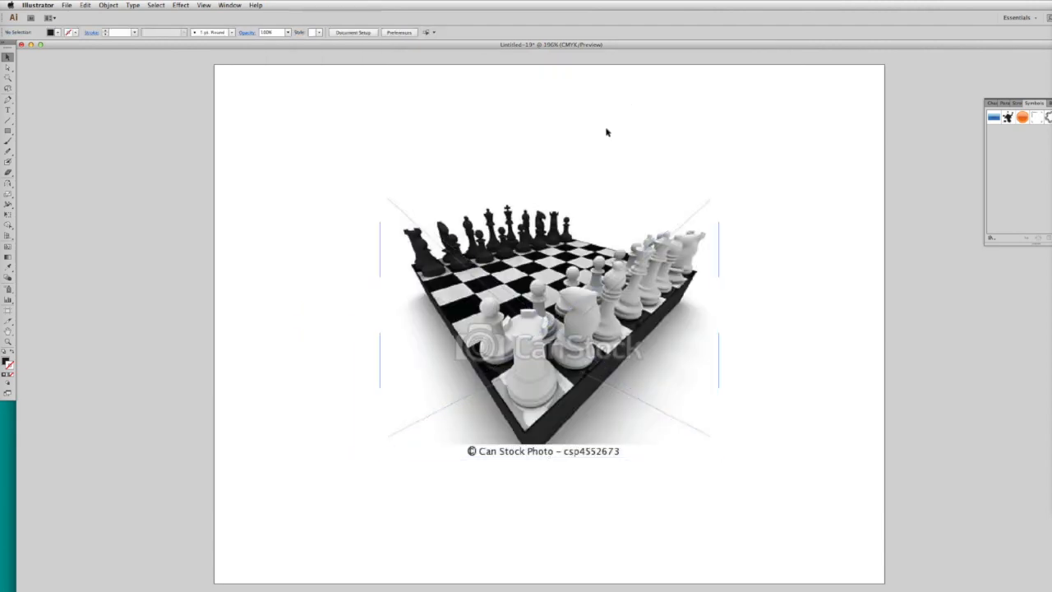
click(68, 5)
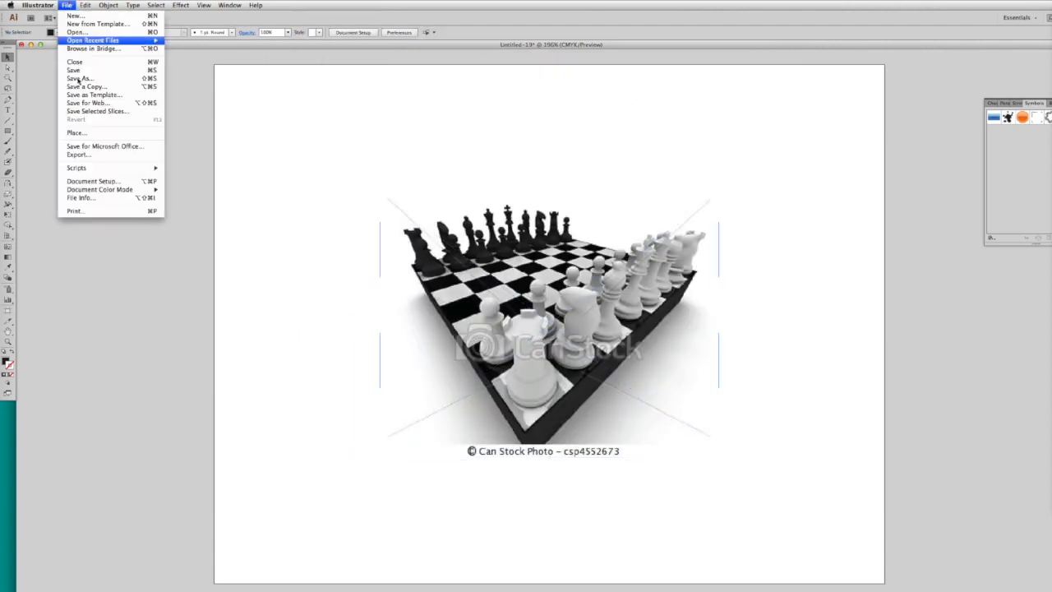
click(75, 132)
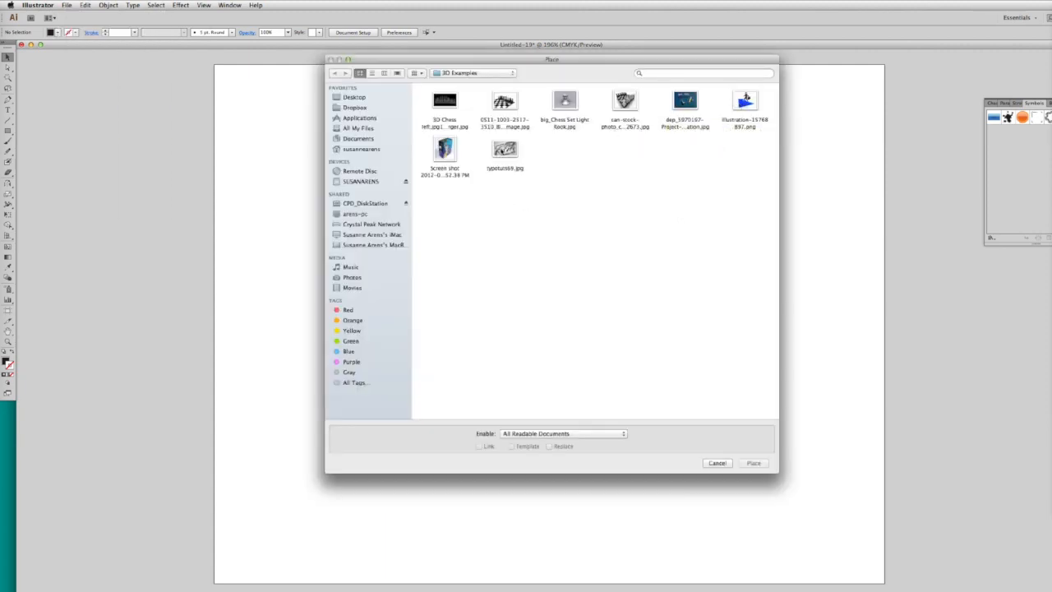
click(717, 463)
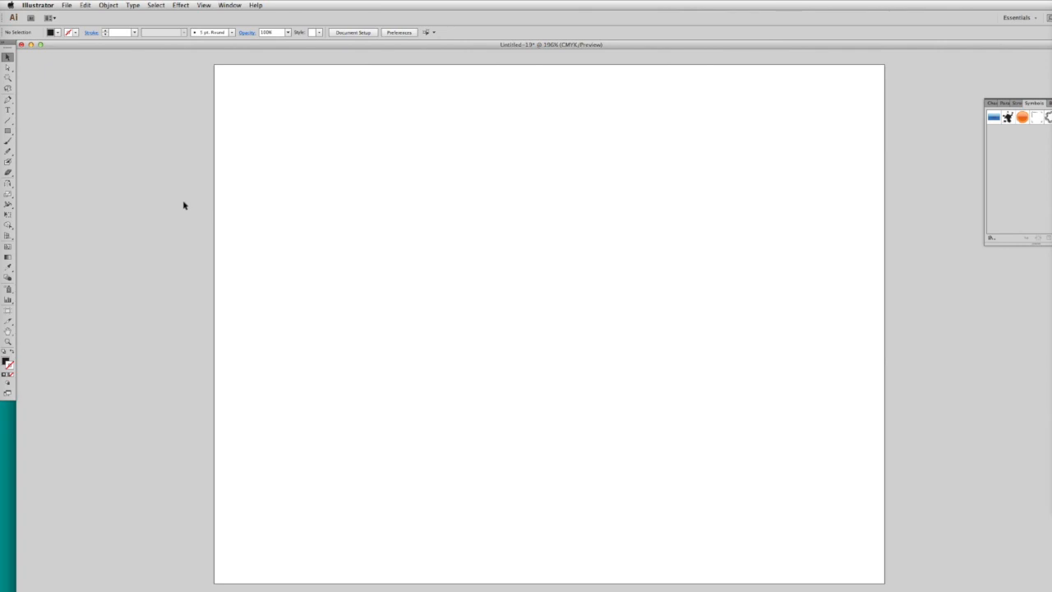
Open Chess pieces-new.ai from the 3D Assignments folder and display the panels.
key(super+o)
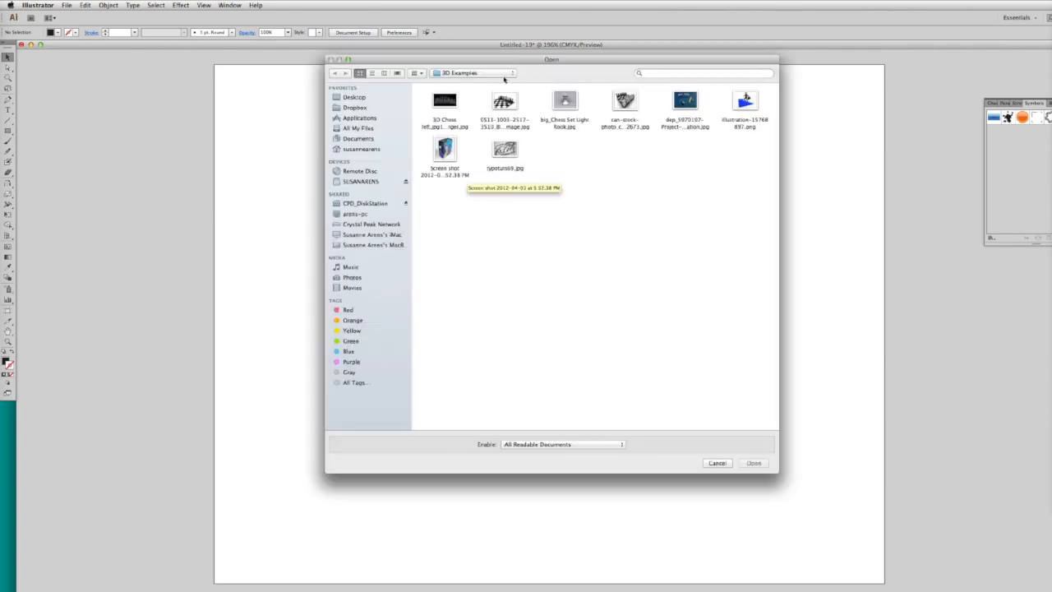
click(484, 73)
click(489, 84)
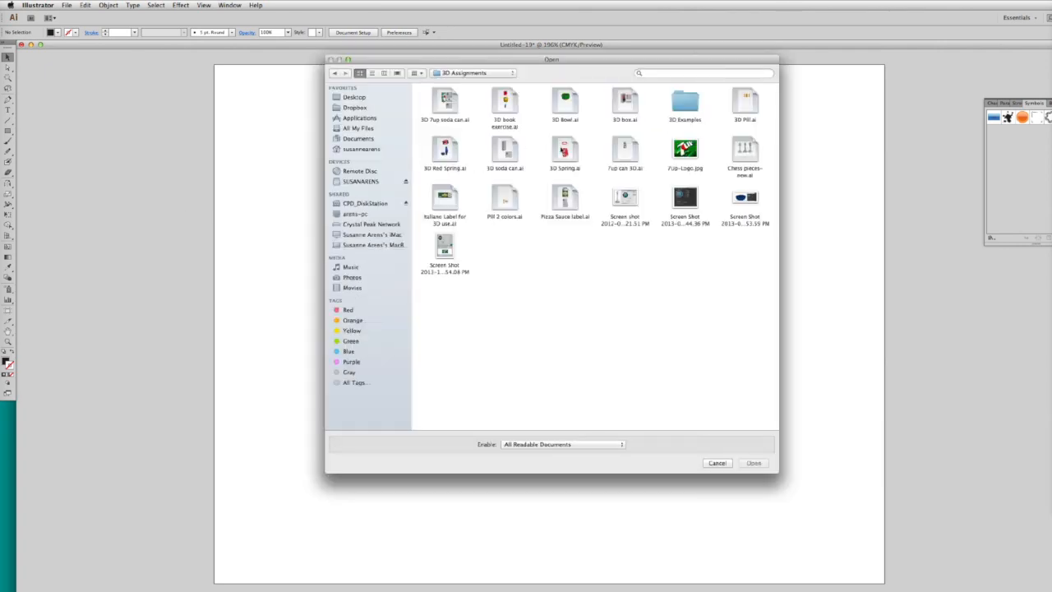
double_click(742, 159)
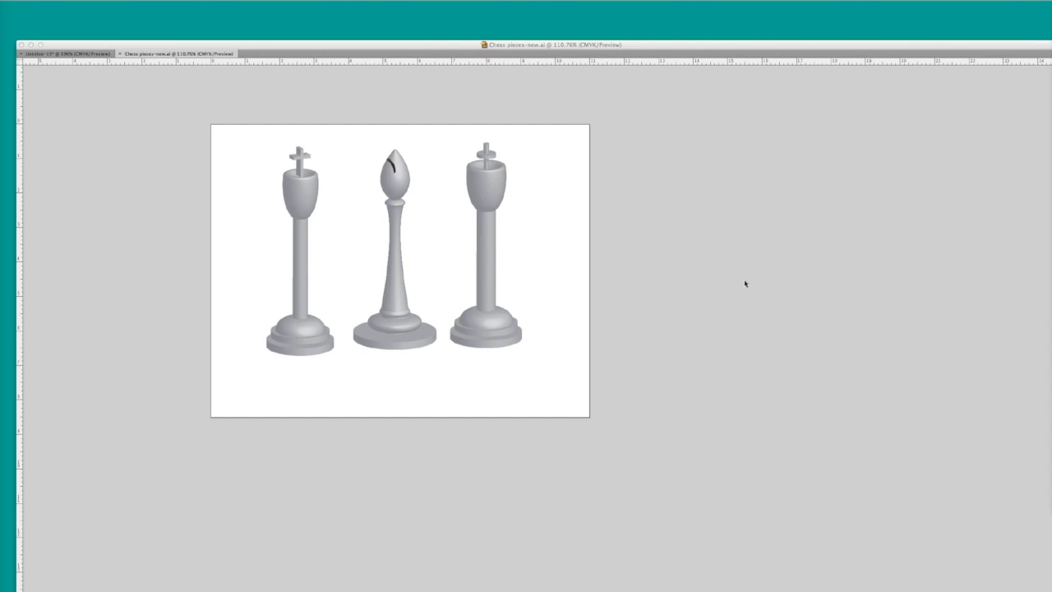
key(Tab)
Examine how the half-profile paths and crosses form the 3D chess pieces by comparing Outline and Preview modes, including at 200% zoom.
key(super+y)
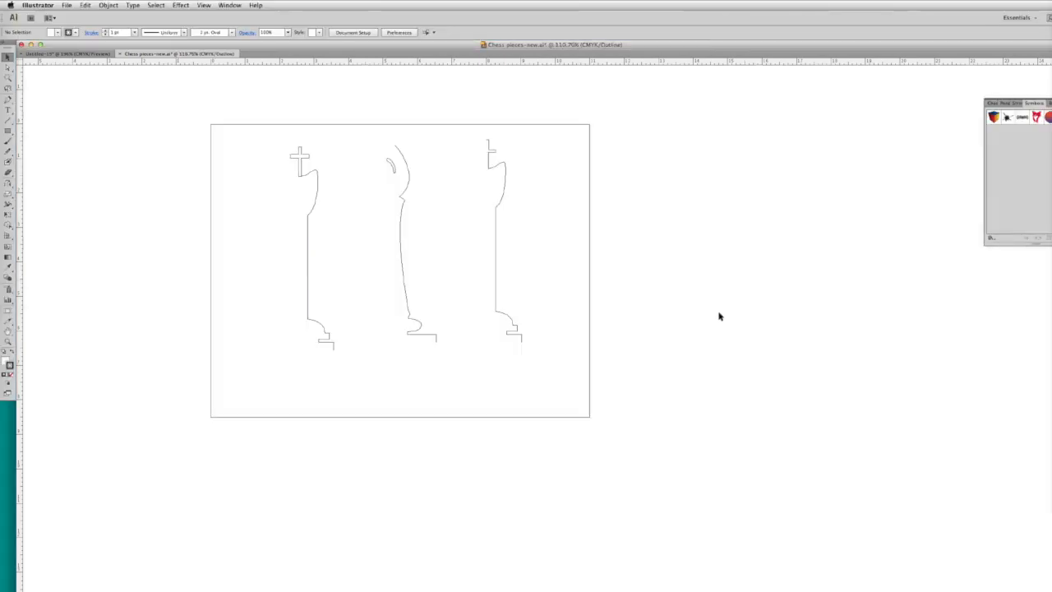
scroll(719, 316, left, 5)
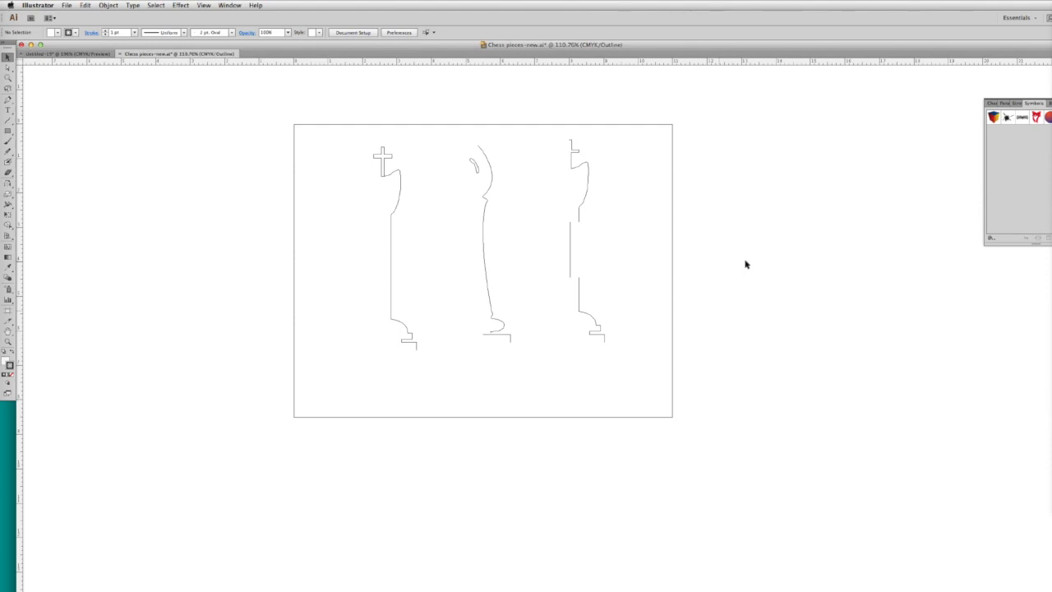
key(super+y)
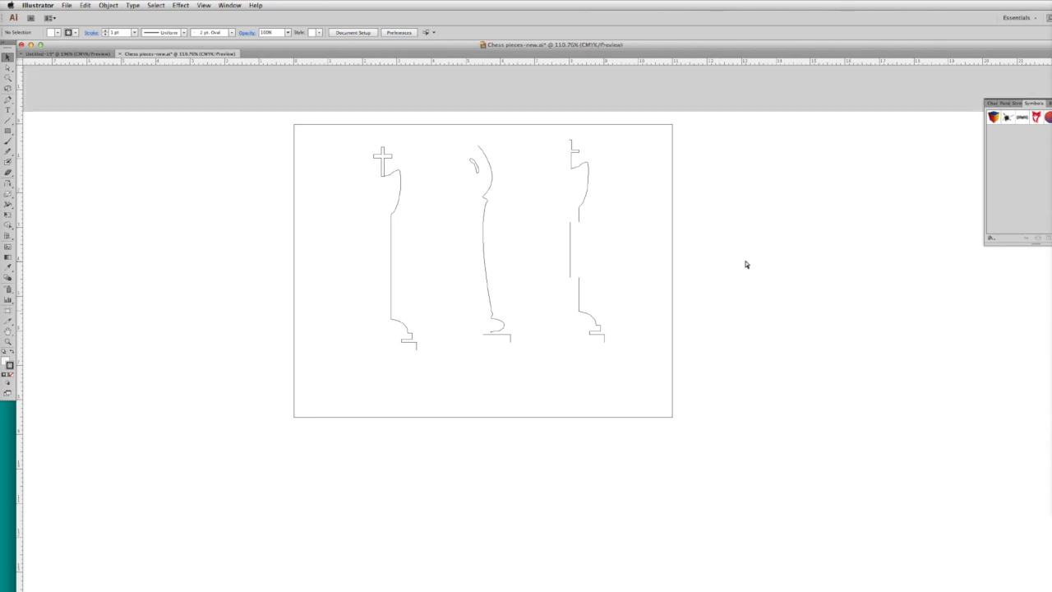
scroll(745, 269, up, 3)
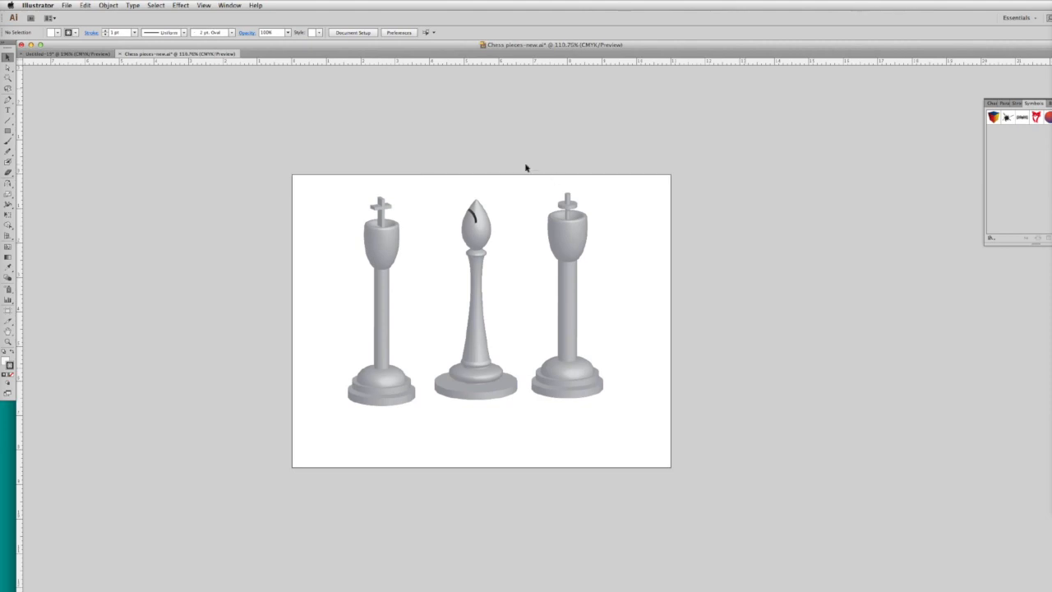
key(ctrl+y)
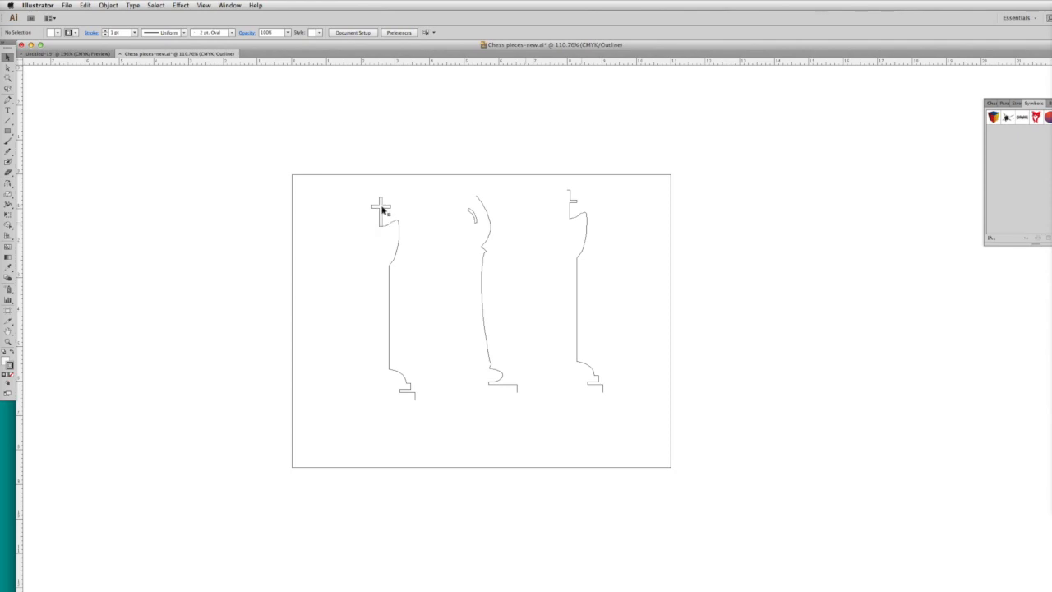
key(super+y)
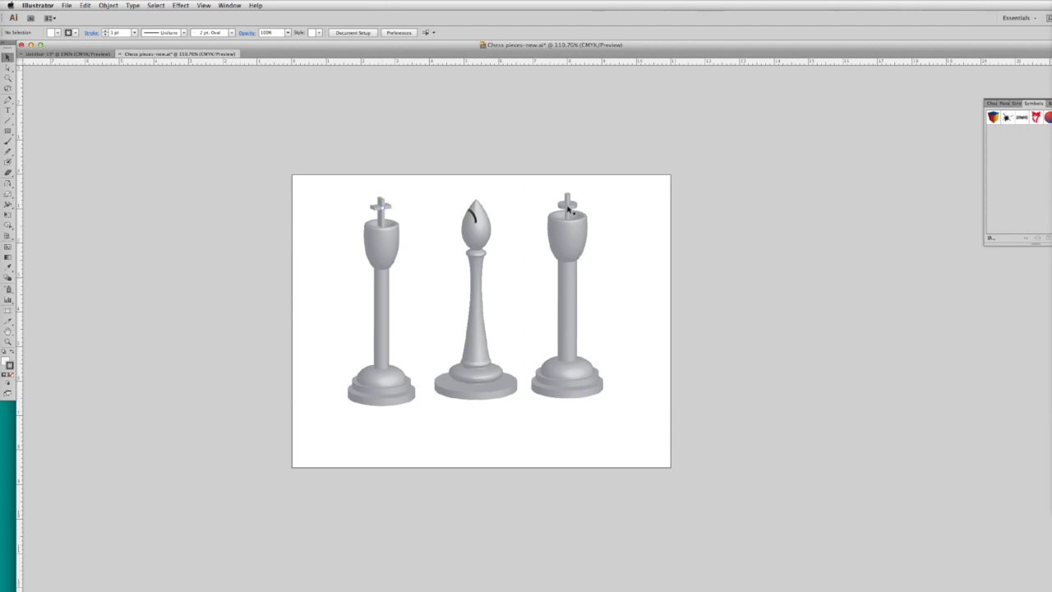
key(super+equal)
key(super+equal)
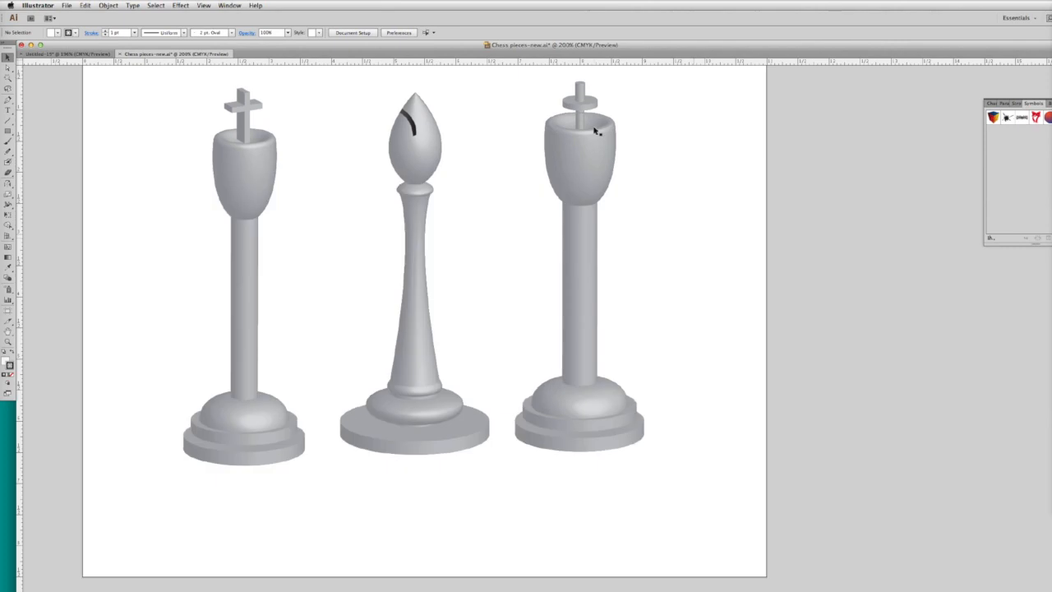
key(super+y)
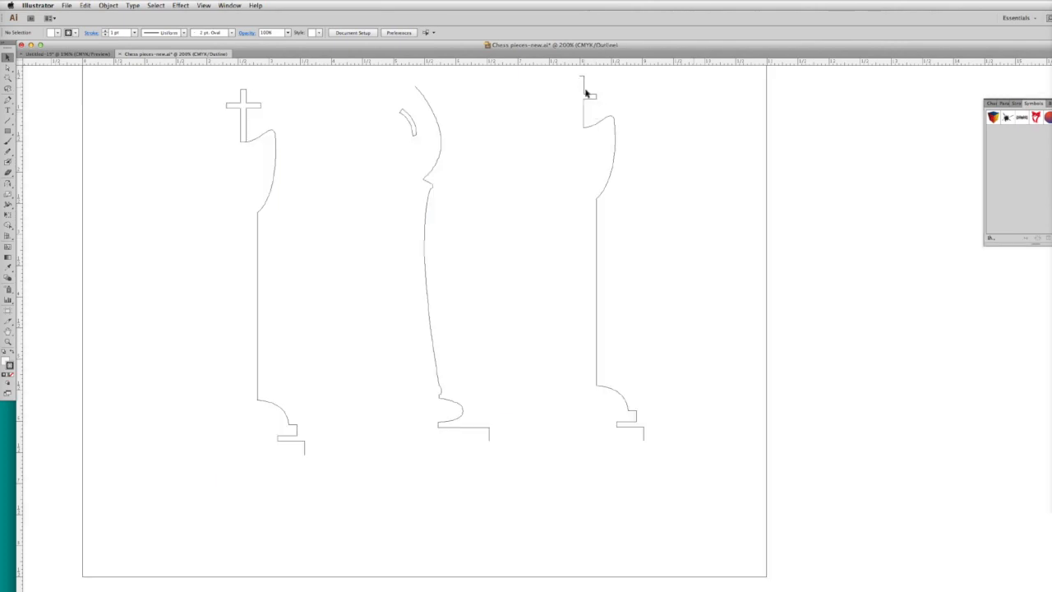
key(super+y)
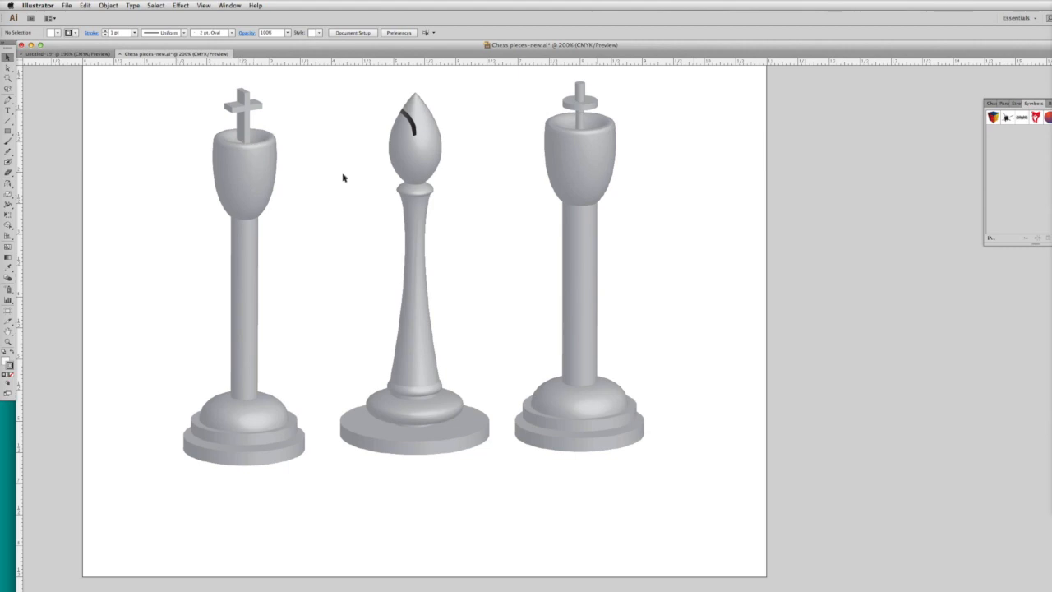
Return to the blank untitled document, show the rulers, and add a vertical guide about 2.55 in from the artboard's left edge.
click(74, 56)
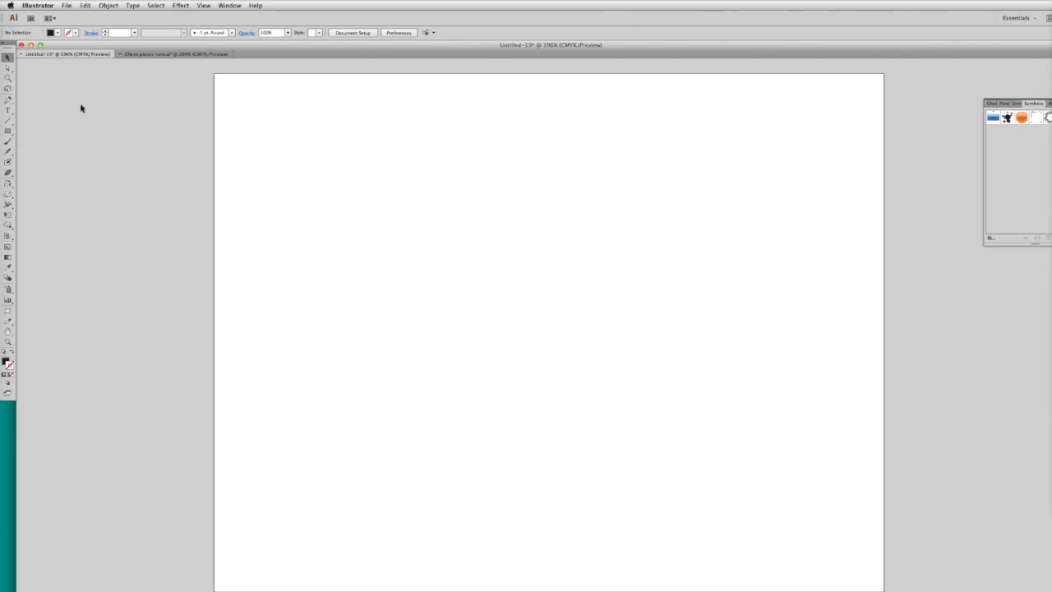
click(203, 5)
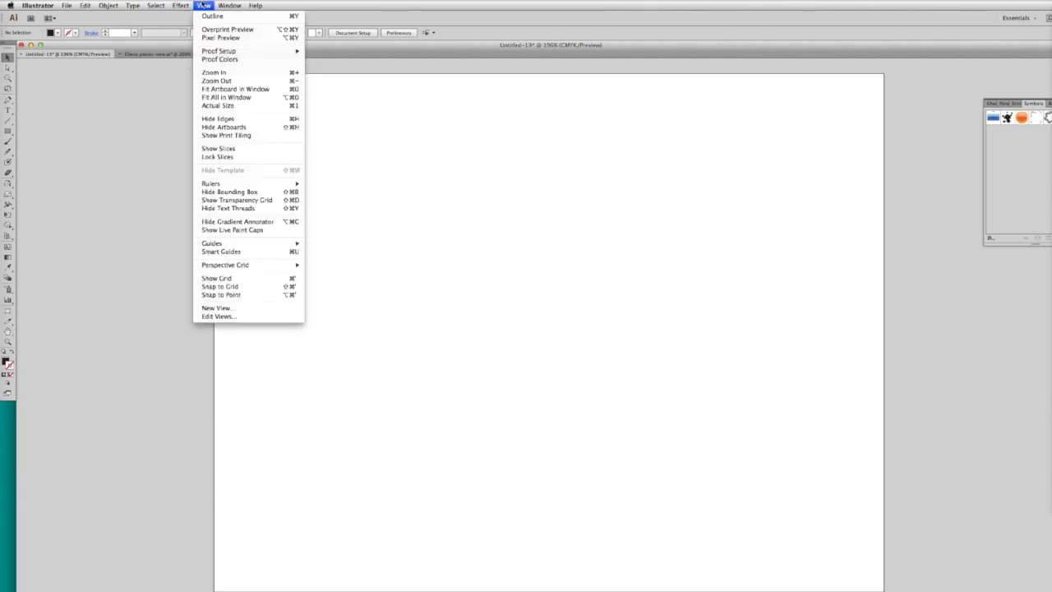
click(204, 4)
key(super+r)
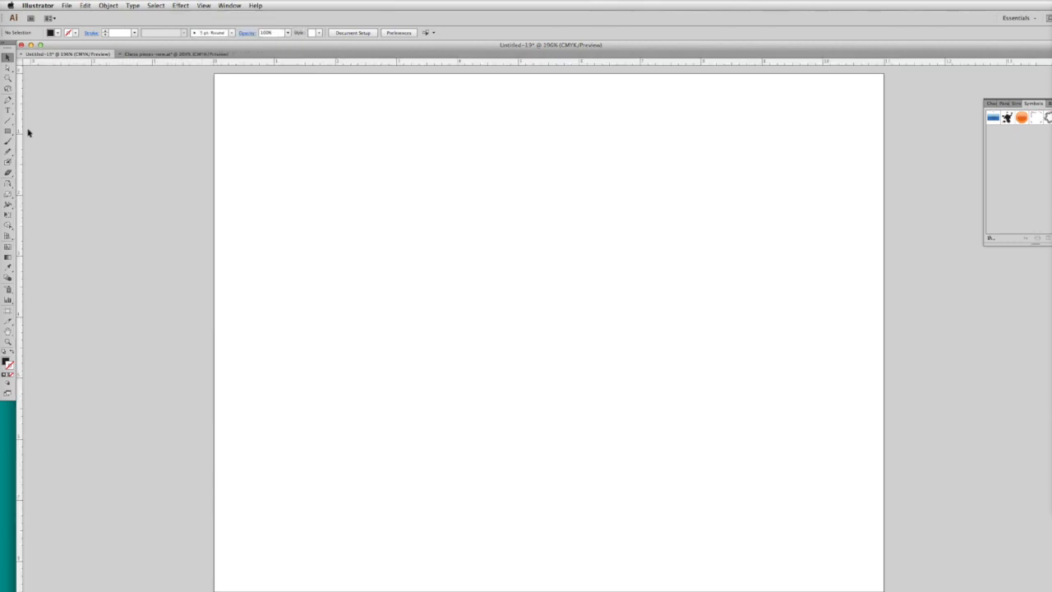
drag(392, 171, 369, 176)
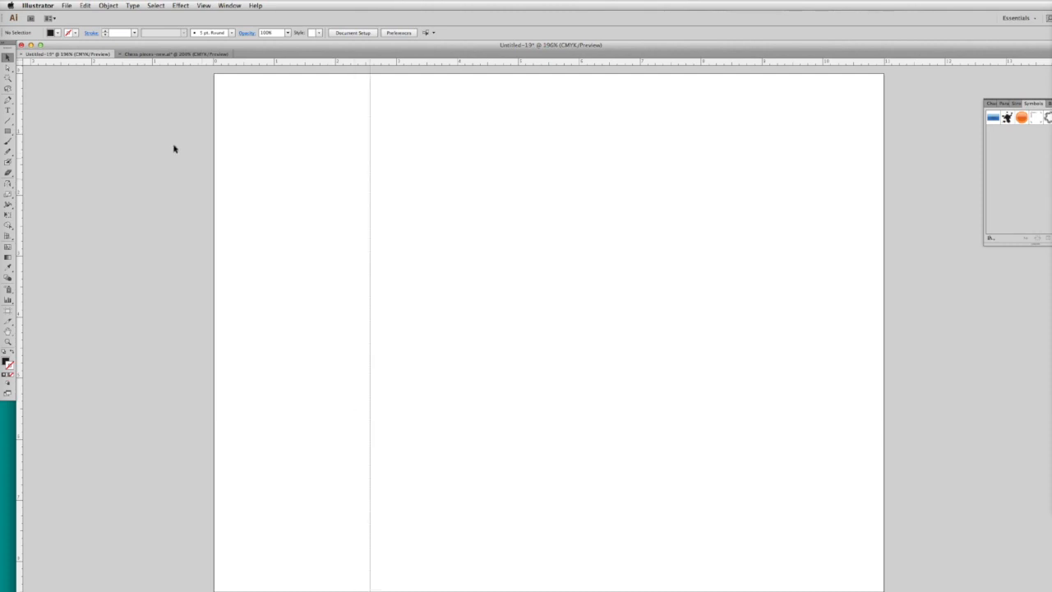
Draw the upper half-profile from the guide with the Pen tool: a curved head narrowing to a small collar notch at the neck.
click(8, 100)
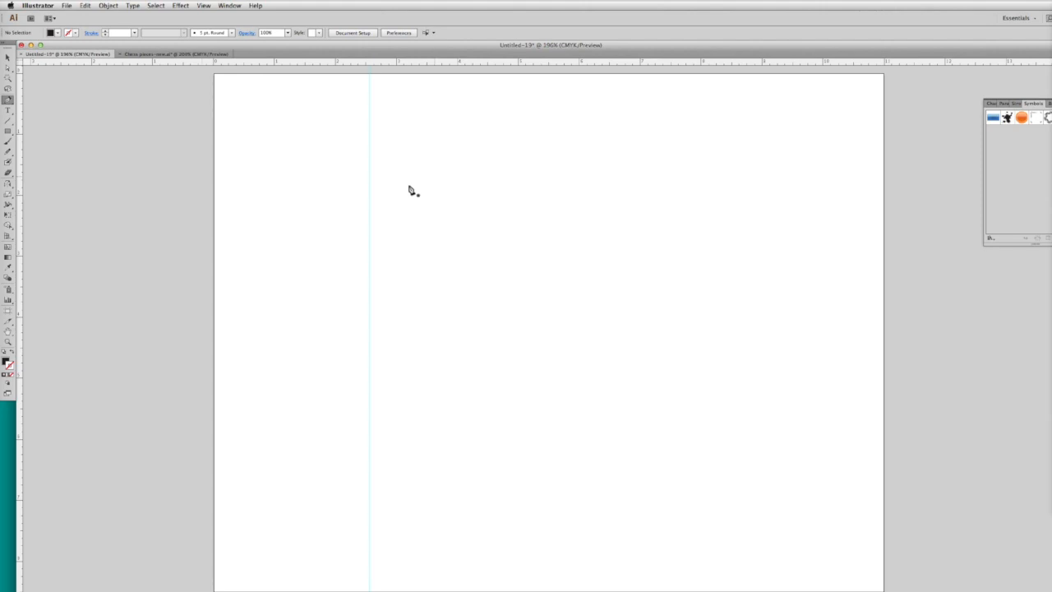
click(369, 144)
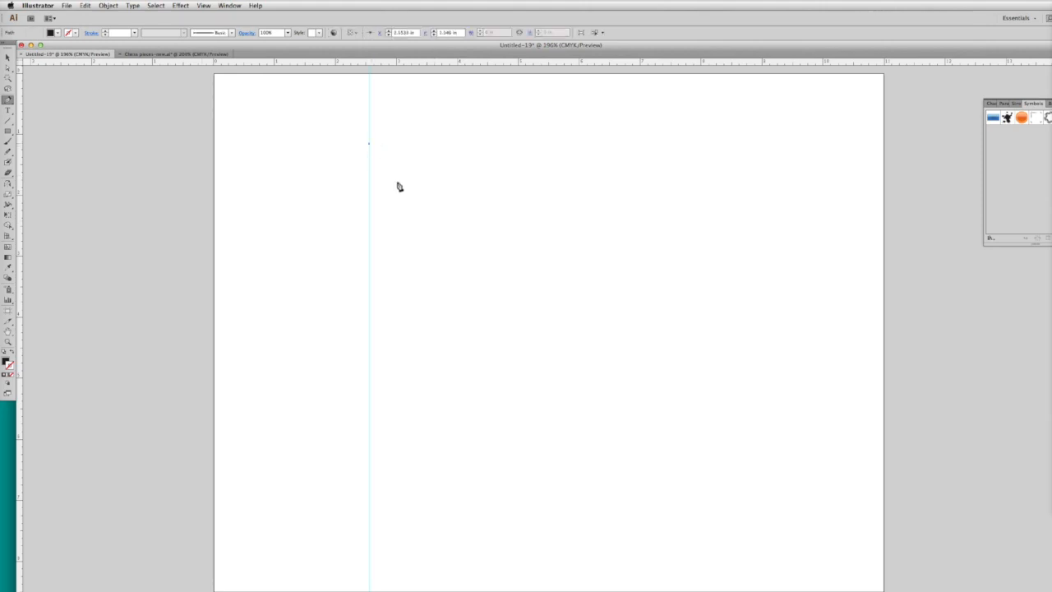
drag(390, 184, 388, 206)
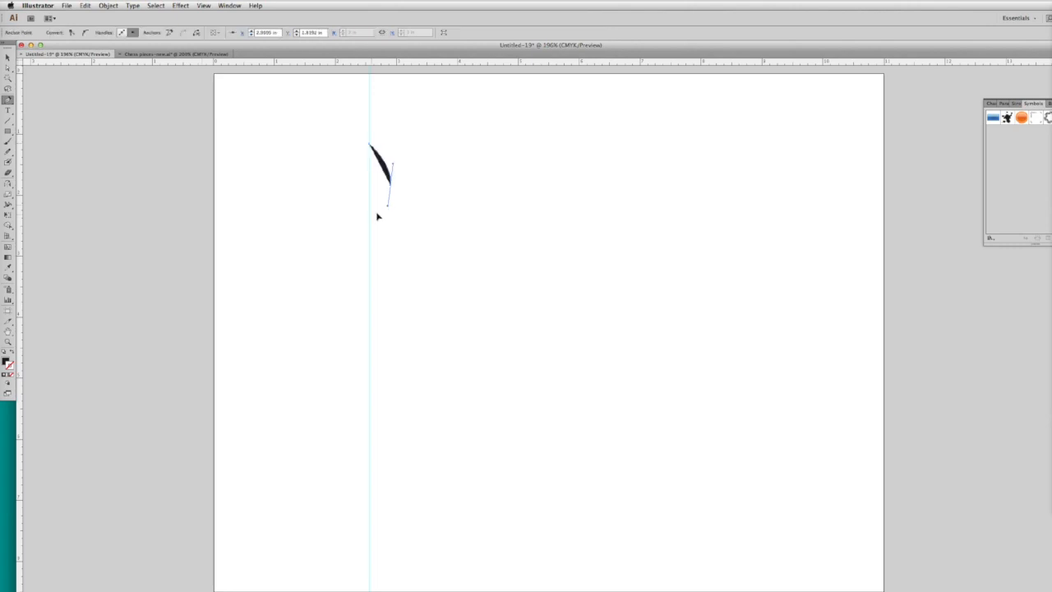
click(377, 215)
drag(375, 217, 376, 226)
click(377, 214)
click(377, 216)
click(380, 222)
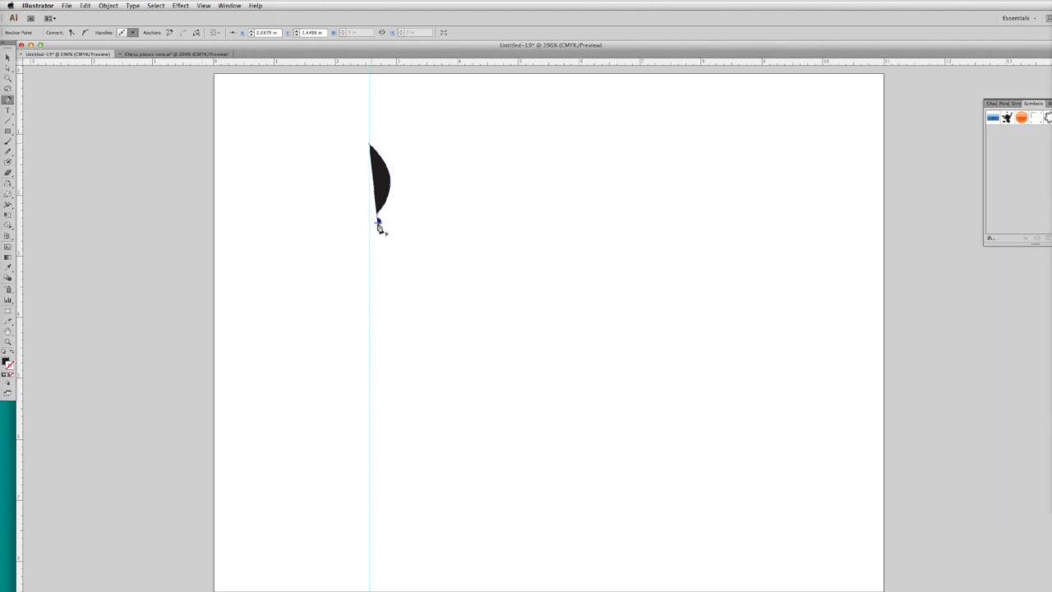
Continue the half-profile with a long, slightly flaring stem and a stepped base, ending the path back on the guide.
drag(389, 387, 393, 419)
click(388, 382)
drag(379, 385, 386, 388)
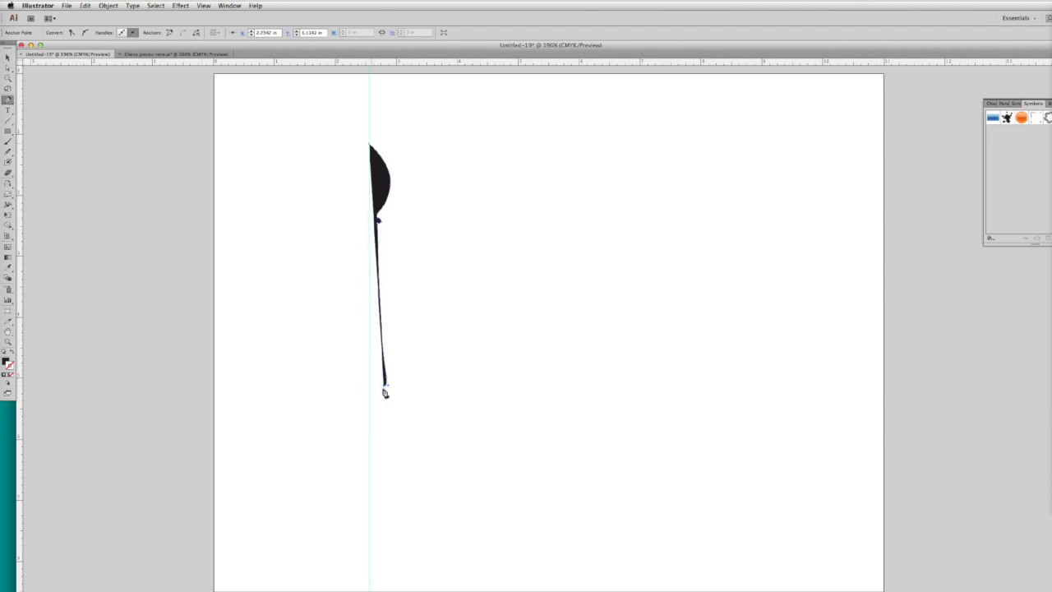
drag(410, 388, 381, 404)
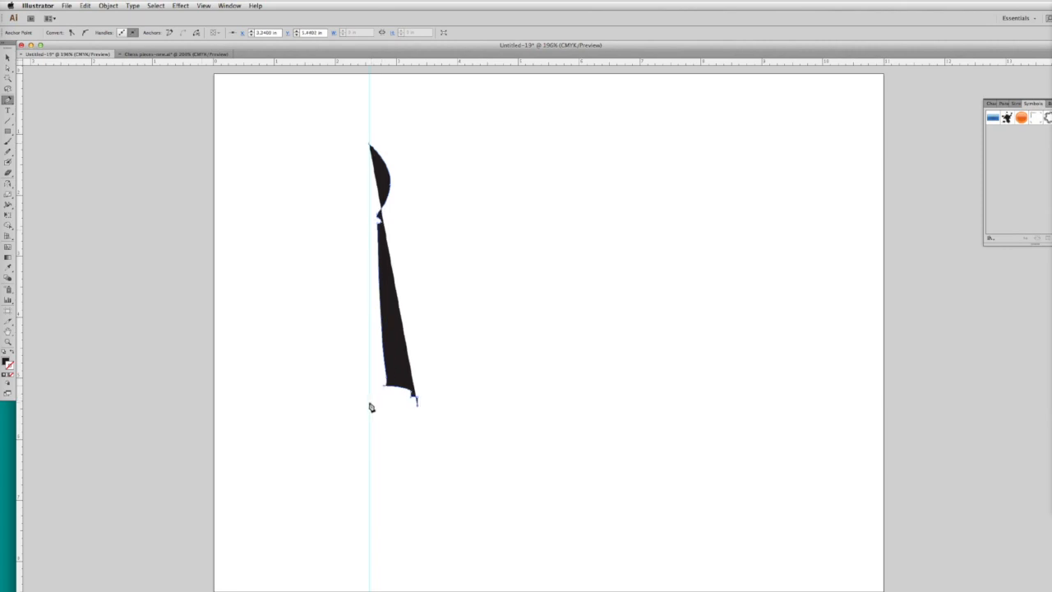
click(370, 406)
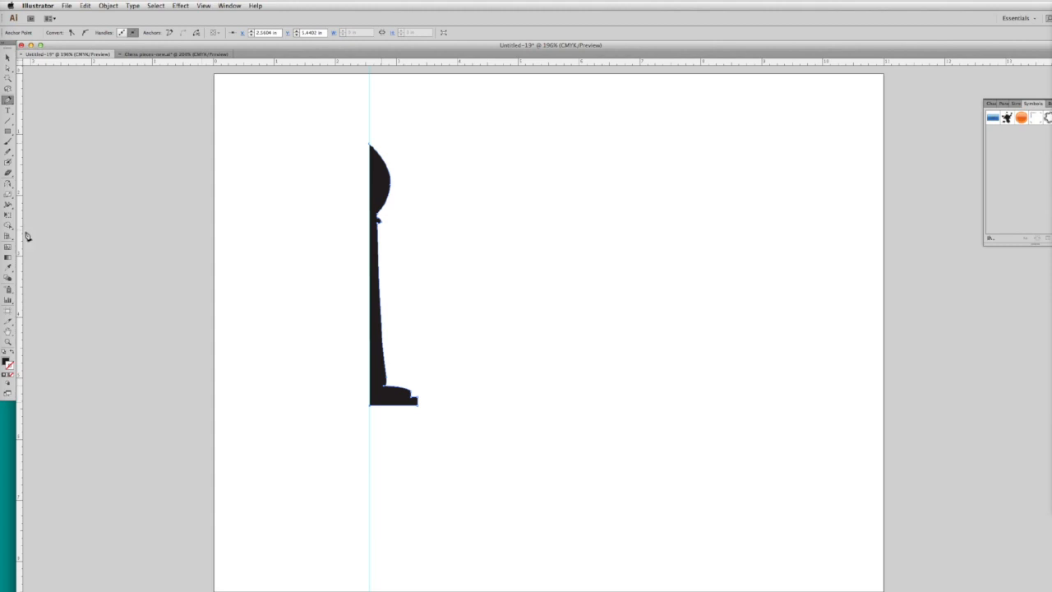
Remove the half-profile's fill and give its stroke a gray swatch.
click(5, 362)
click(11, 374)
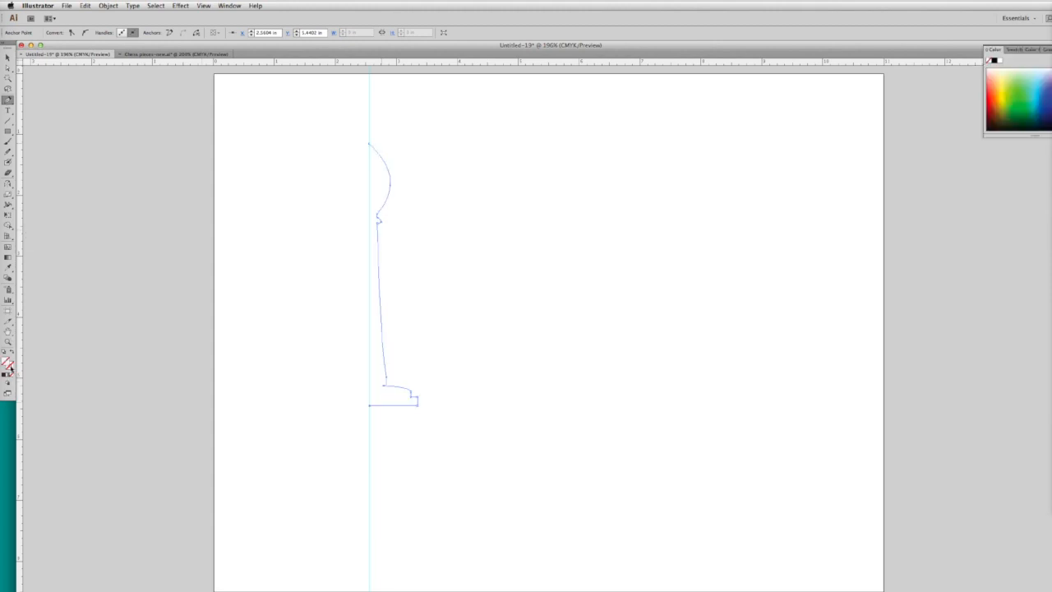
click(1013, 49)
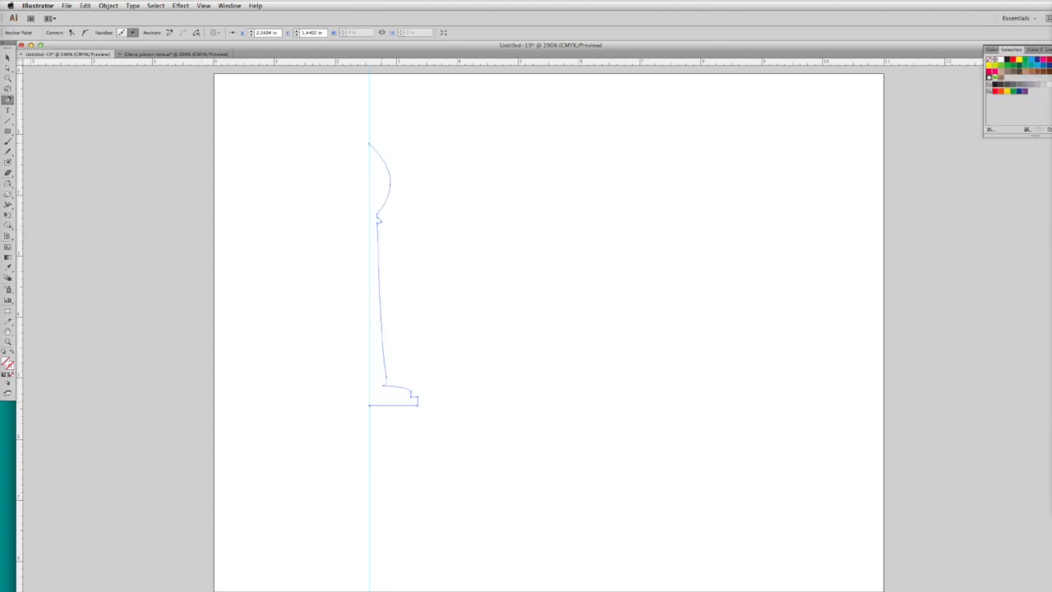
click(1010, 85)
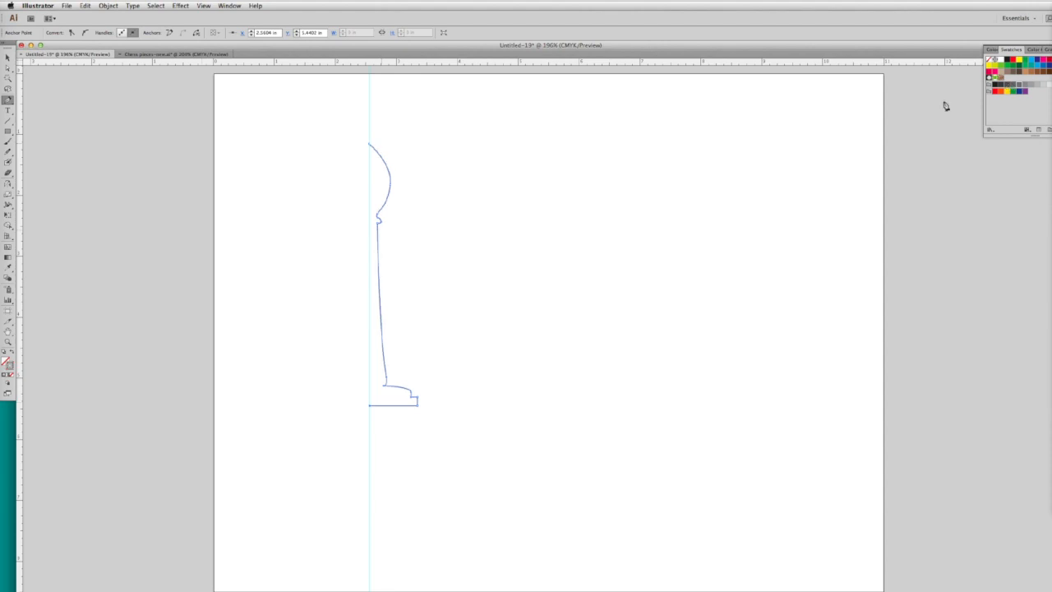
Apply a 360° 3D Revolve from the Left Edge at the Off-Axis Front position to the profile, and change its stroke to blue.
click(7, 57)
click(156, 6)
mouse_move(185, 5)
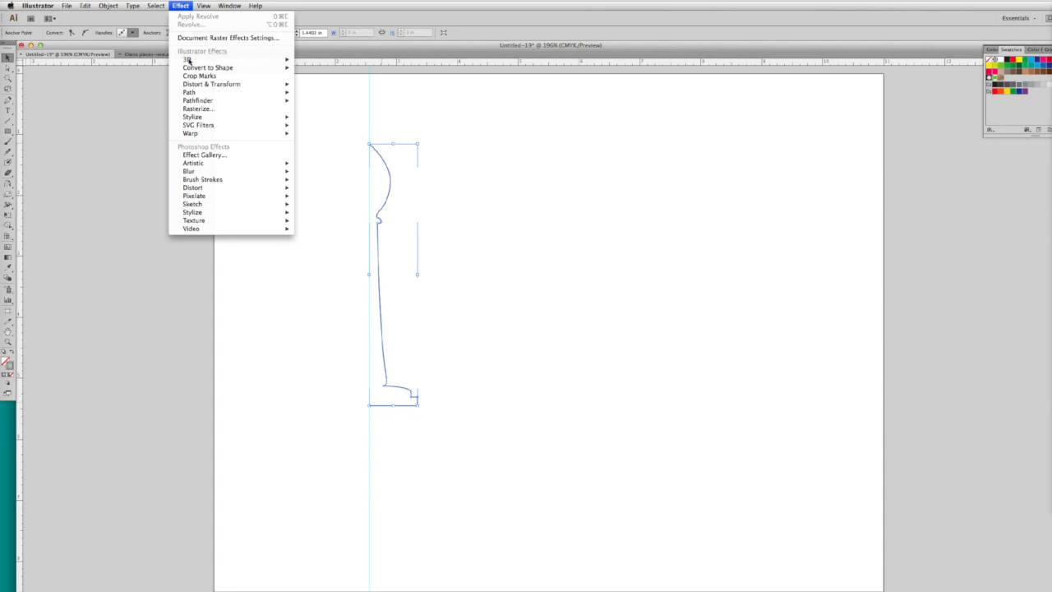
mouse_move(188, 60)
click(317, 68)
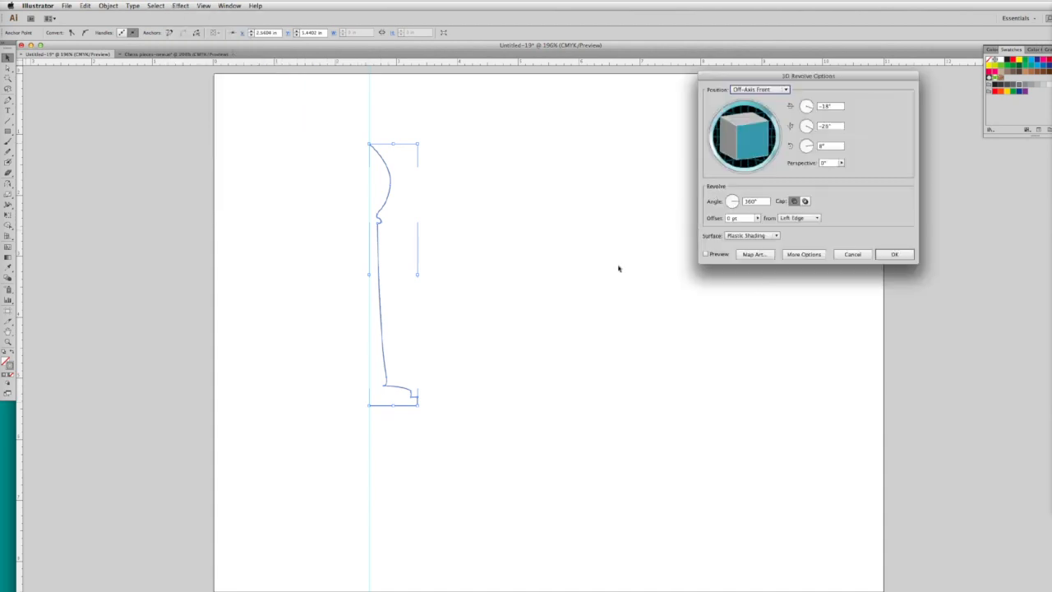
drag(906, 73, 672, 186)
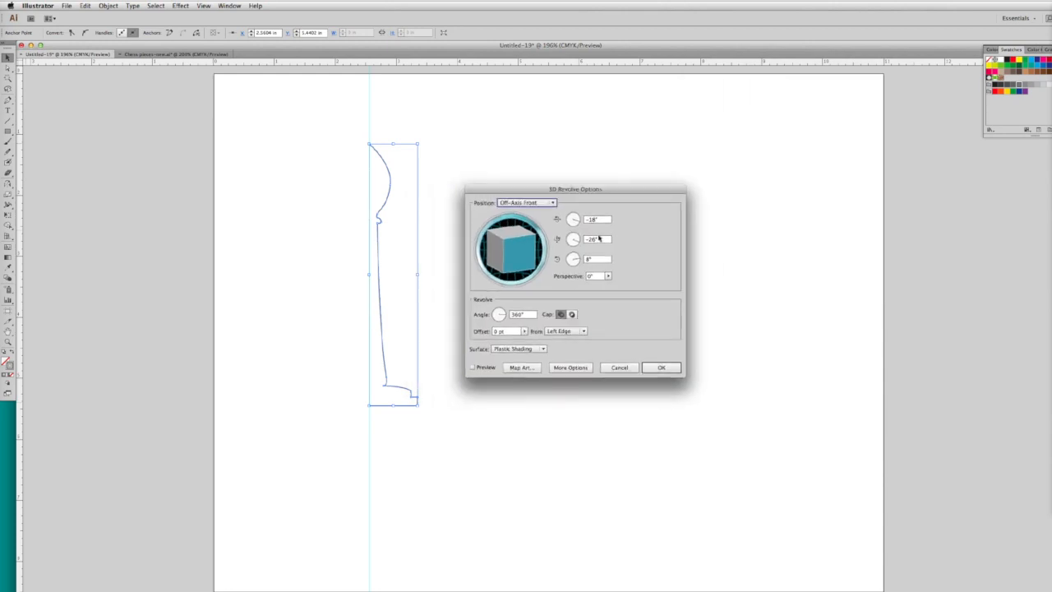
click(473, 367)
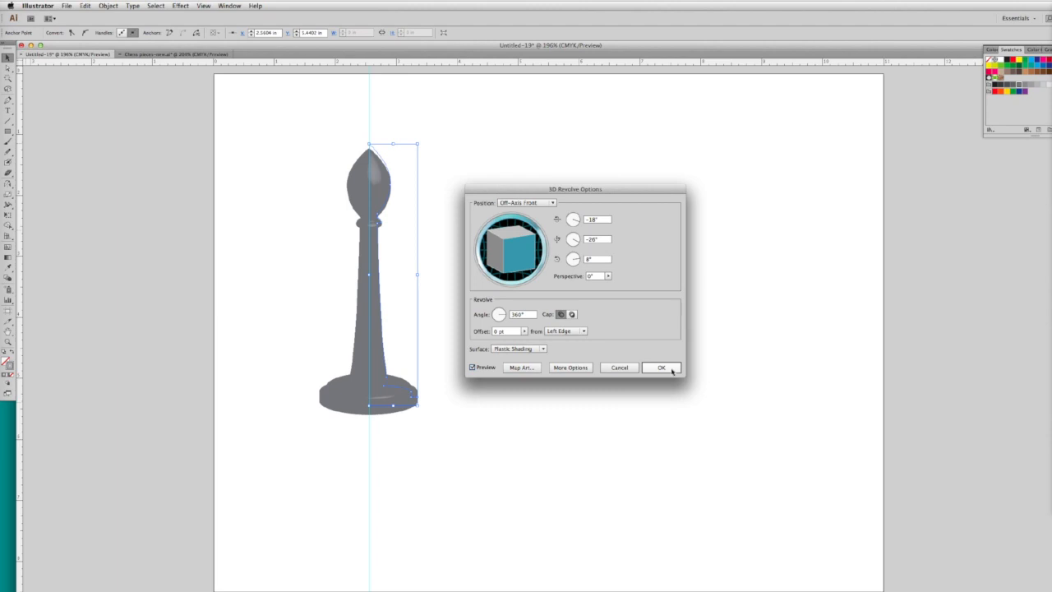
click(661, 367)
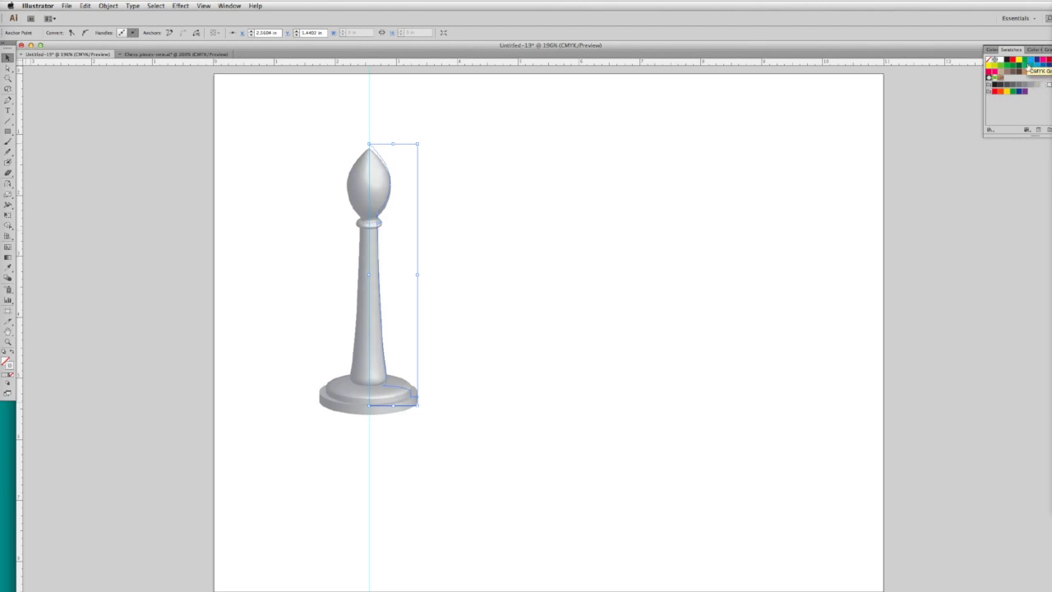
click(1041, 65)
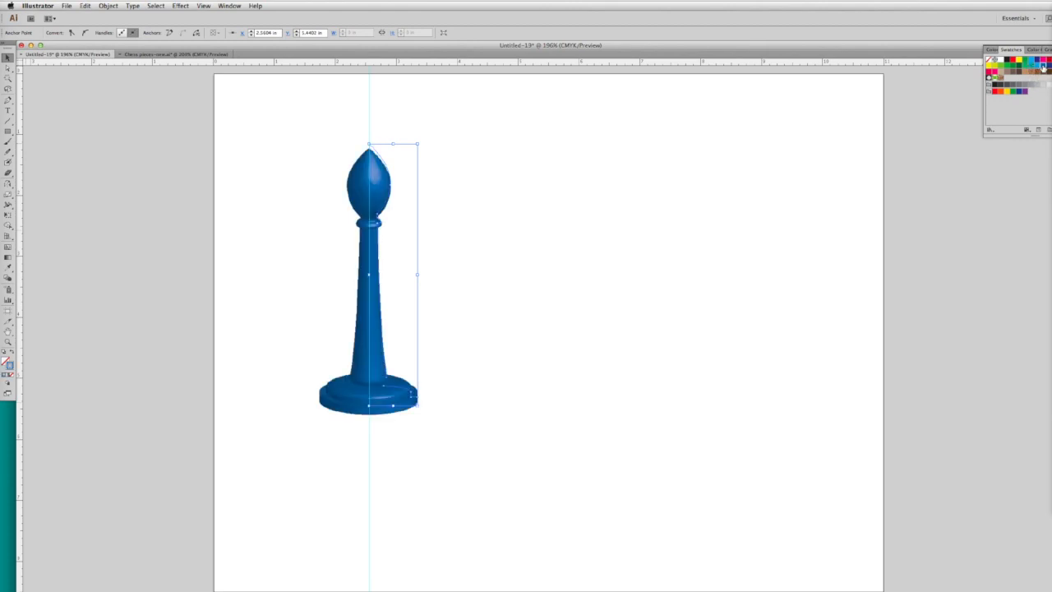
click(441, 219)
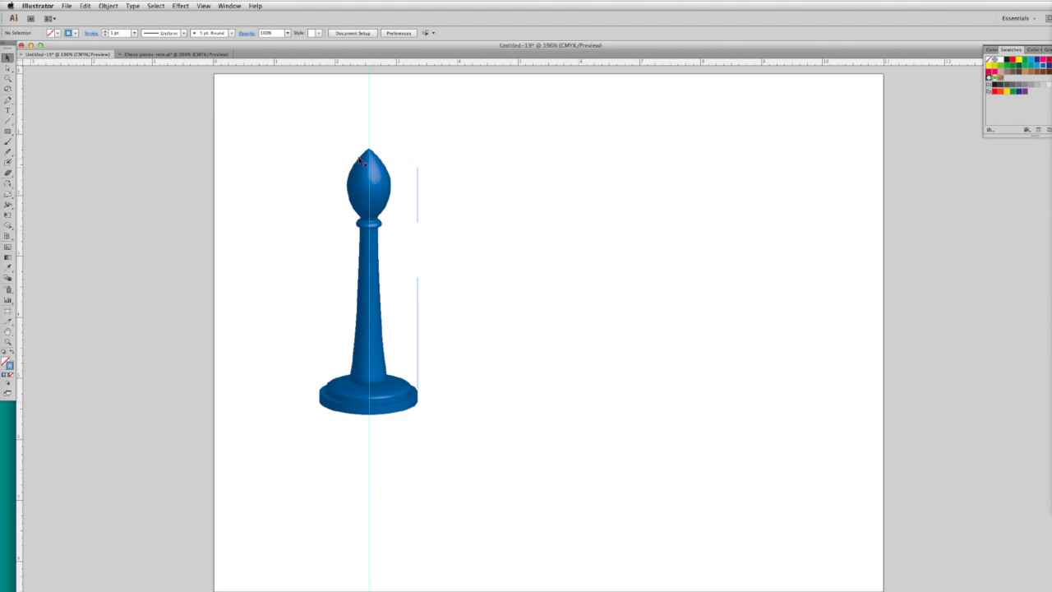
Draw a narrow, curved, closed slit shape with the Pen tool from the head's upper-left edge down toward its middle.
click(8, 342)
drag(329, 146, 421, 256)
key(p)
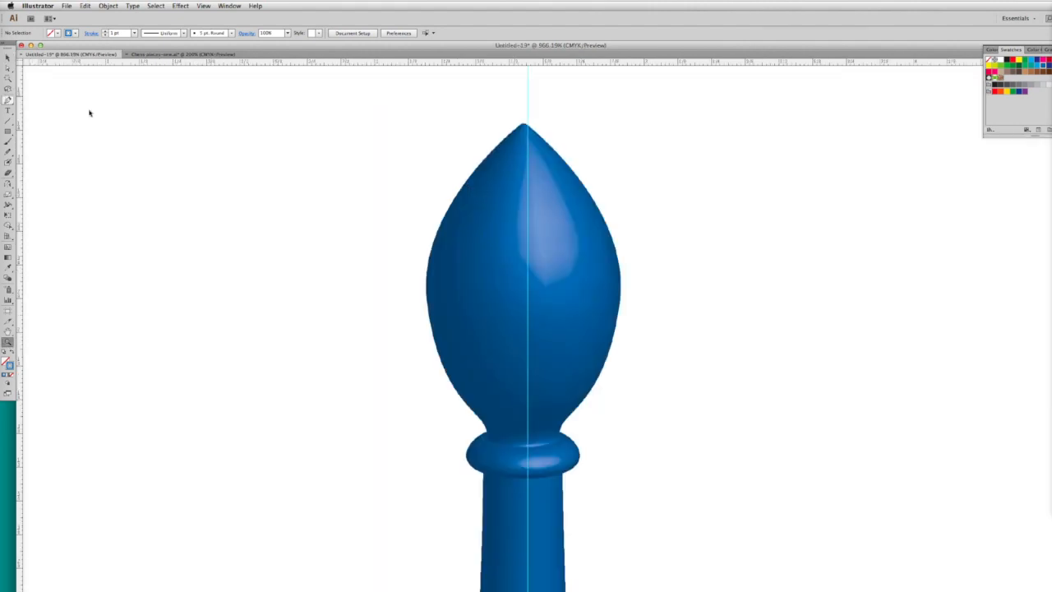
click(495, 158)
click(514, 228)
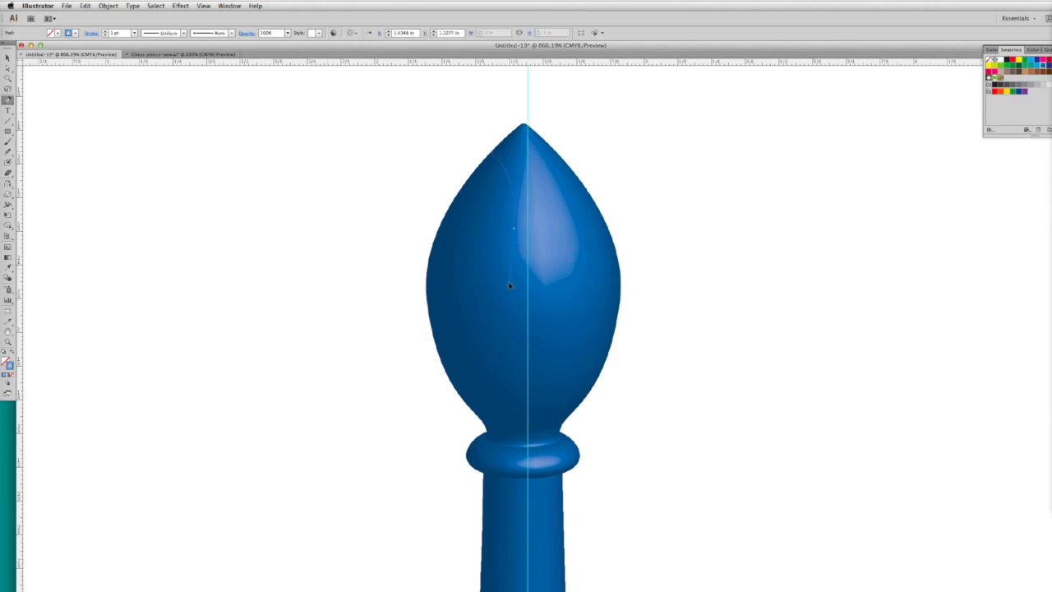
click(512, 230)
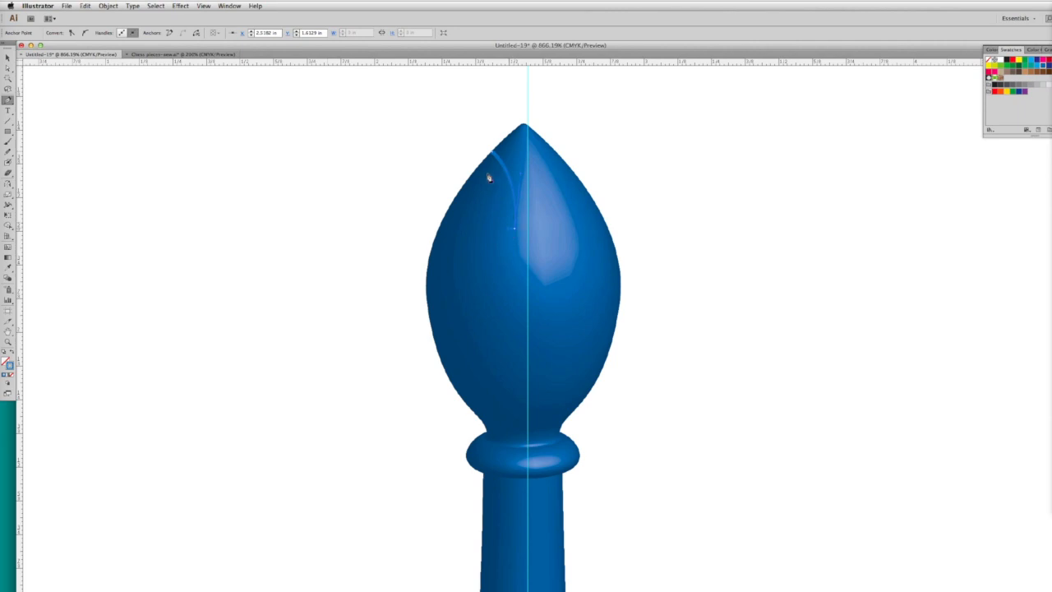
mouse_move(485, 164)
mouse_down()
mouse_move(457, 145)
mouse_move(489, 158)
mouse_up()
click(491, 154)
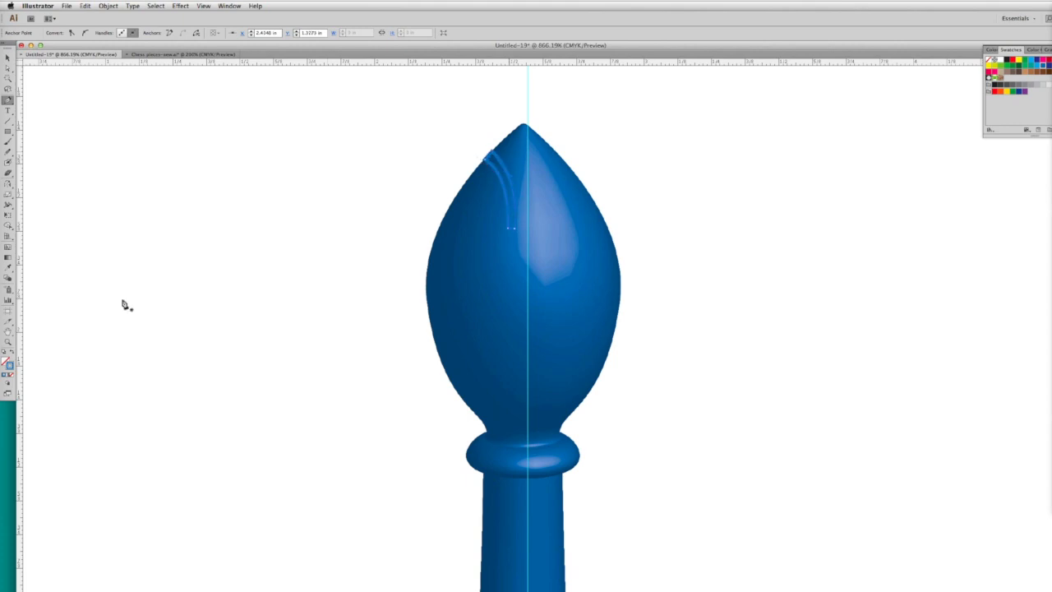
Remove the slit shape's stroke and fill it with the white-to-black linear gradient swatch.
click(12, 375)
click(5, 362)
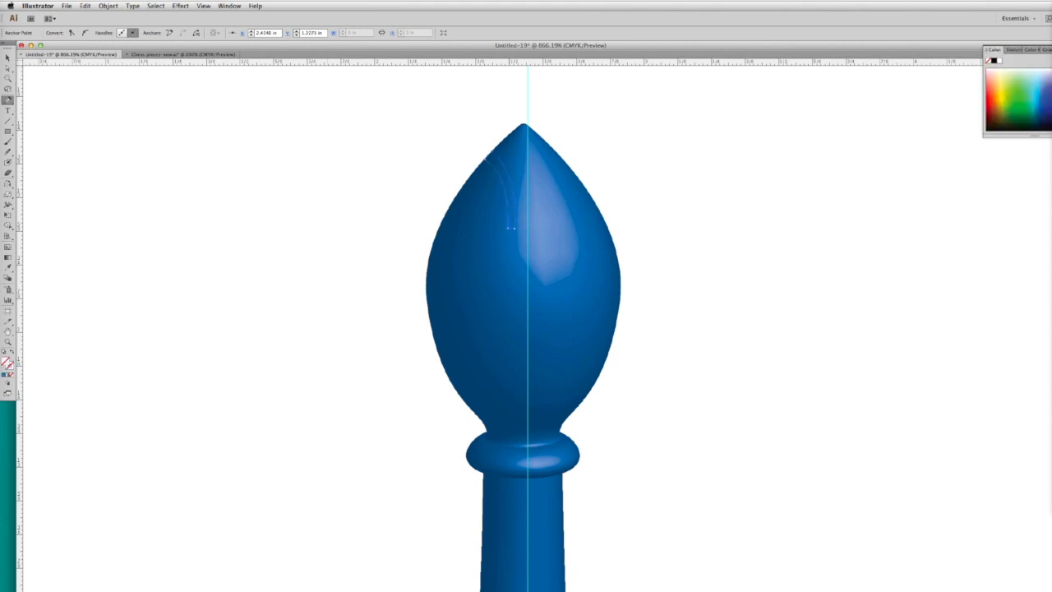
click(1010, 50)
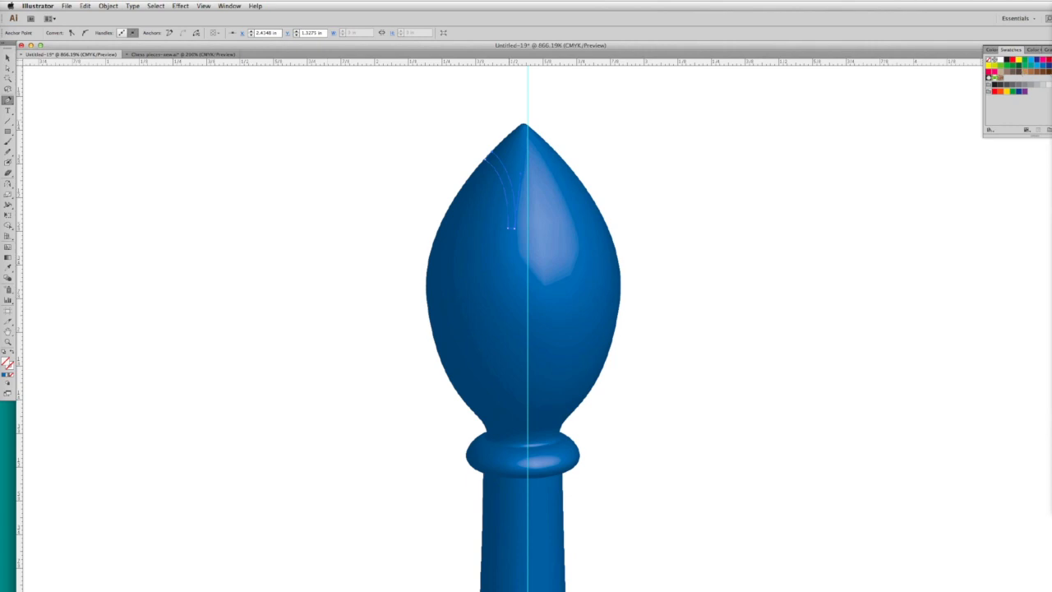
click(989, 77)
Darken the white stop of the slit's gradient to a medium gray by raising its black value.
click(1044, 50)
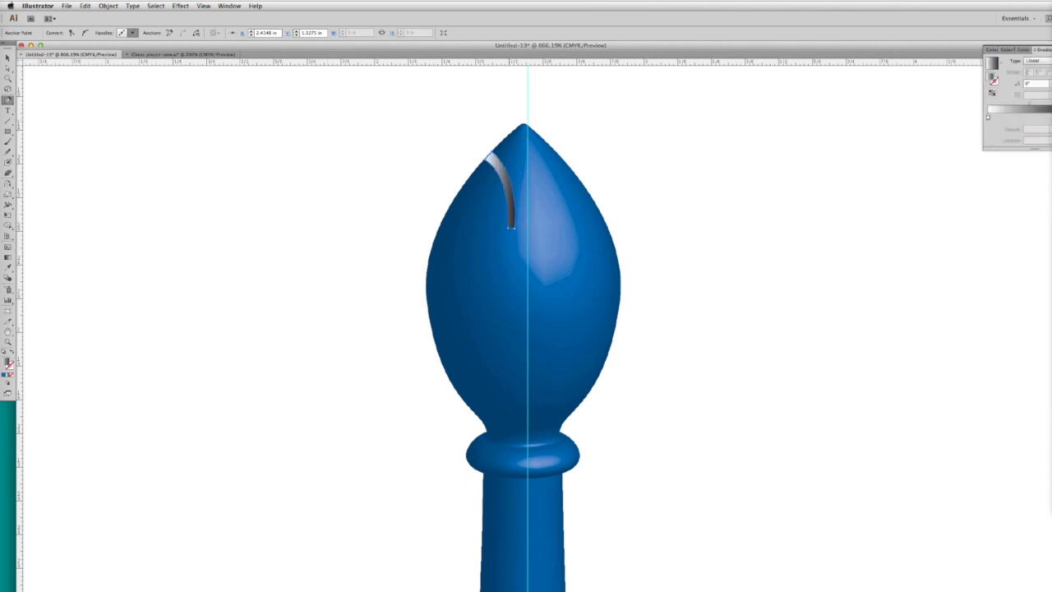
click(987, 117)
double_click(989, 117)
click(990, 116)
drag(989, 116, 987, 118)
double_click(987, 118)
drag(1010, 185, 1022, 186)
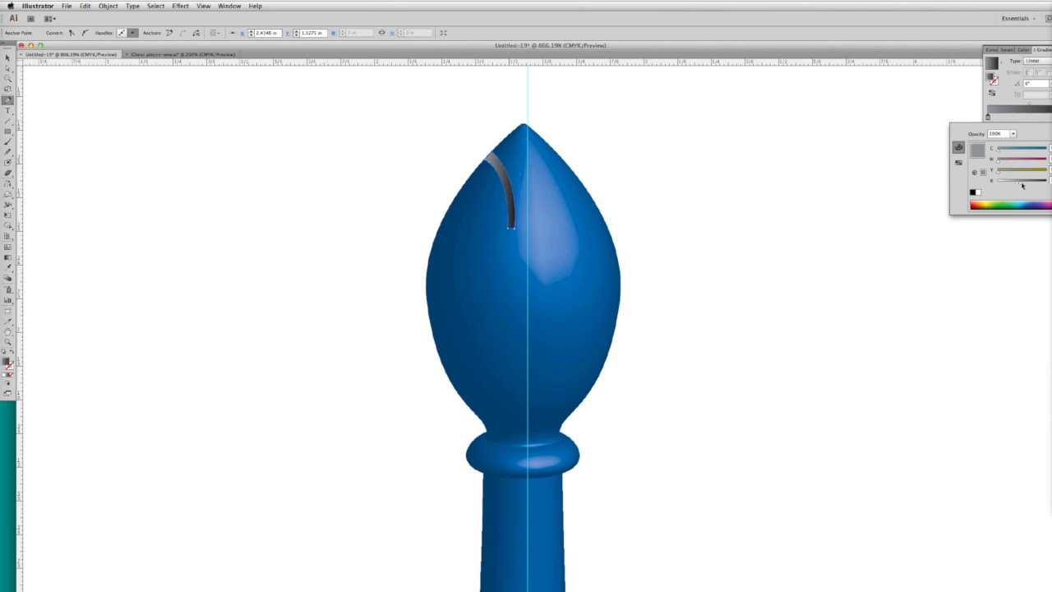
click(838, 230)
Adjust the two anchor points at the slit's upper end against the head's outer edge with the Direct Selection tool.
click(10, 347)
drag(453, 131, 514, 225)
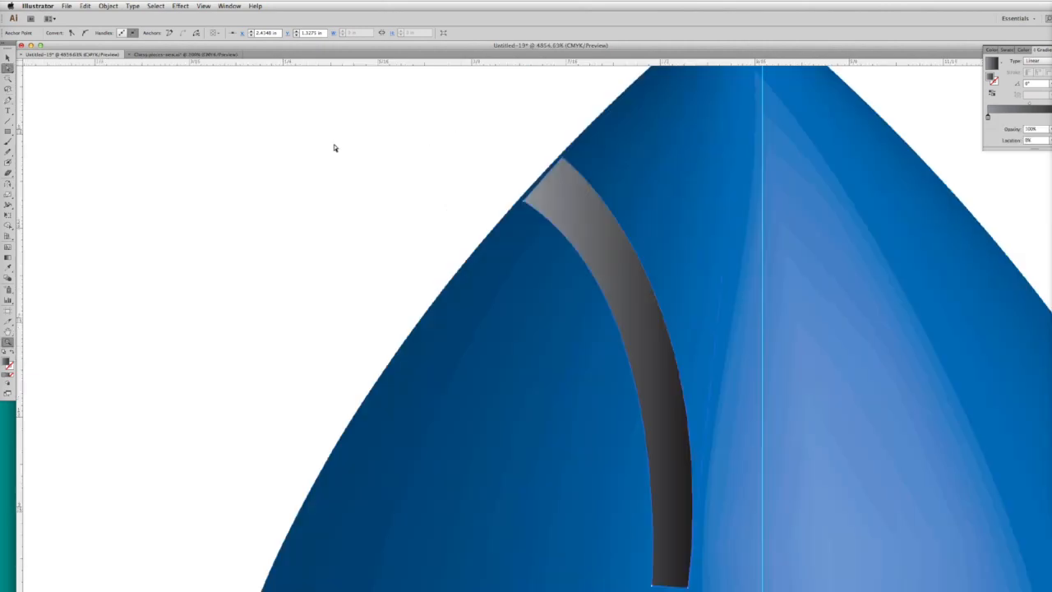
click(334, 143)
click(522, 199)
click(563, 159)
click(506, 153)
Move the anchor point at the foot of the stem's profile outward so the revolved stem flares wider toward the base.
key(super+minus)
key(super+minus)
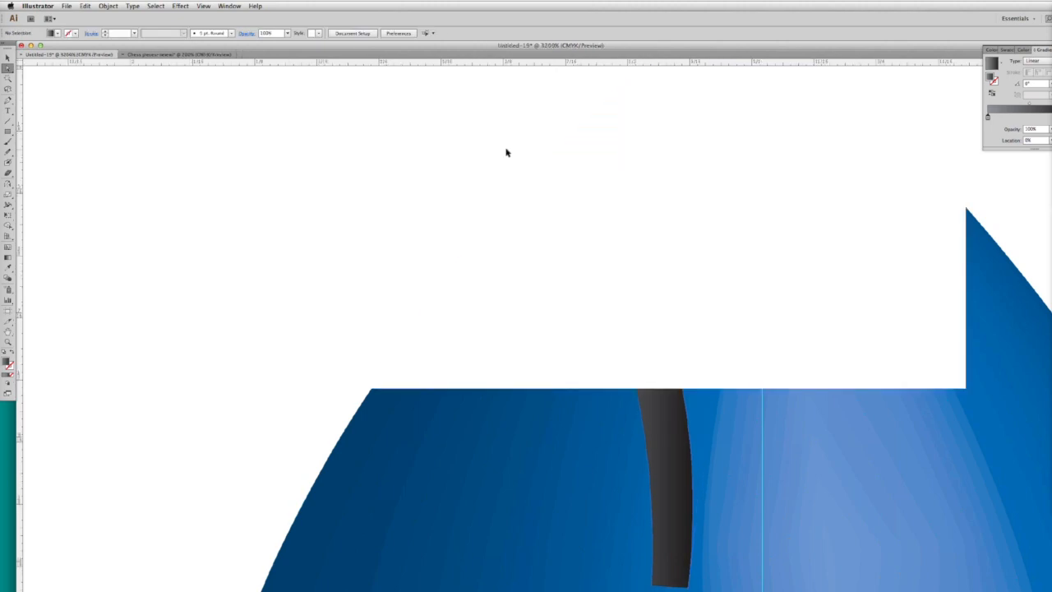
key(super+minus)
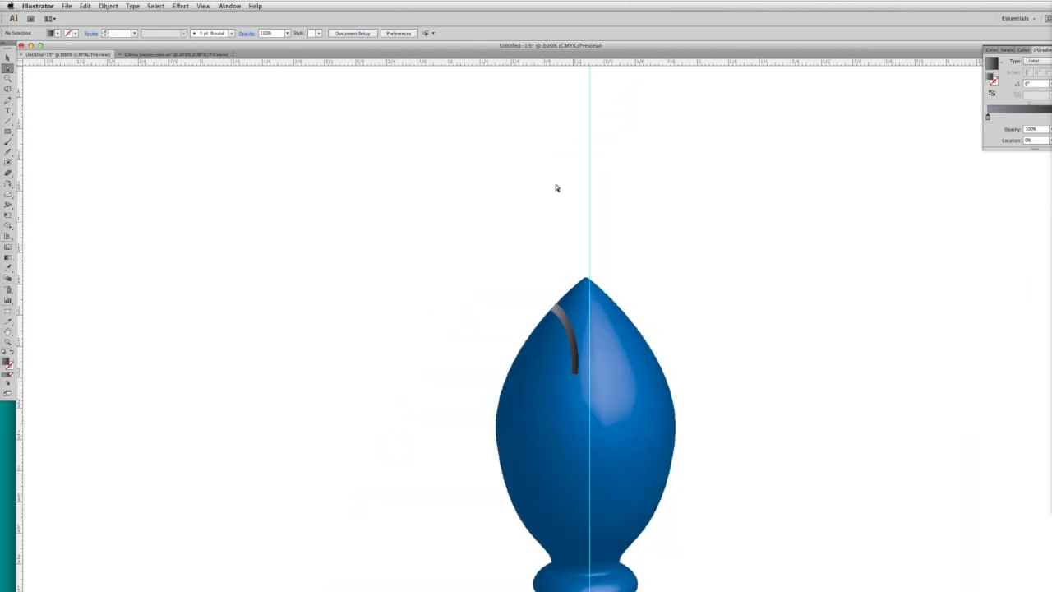
key(super+minus)
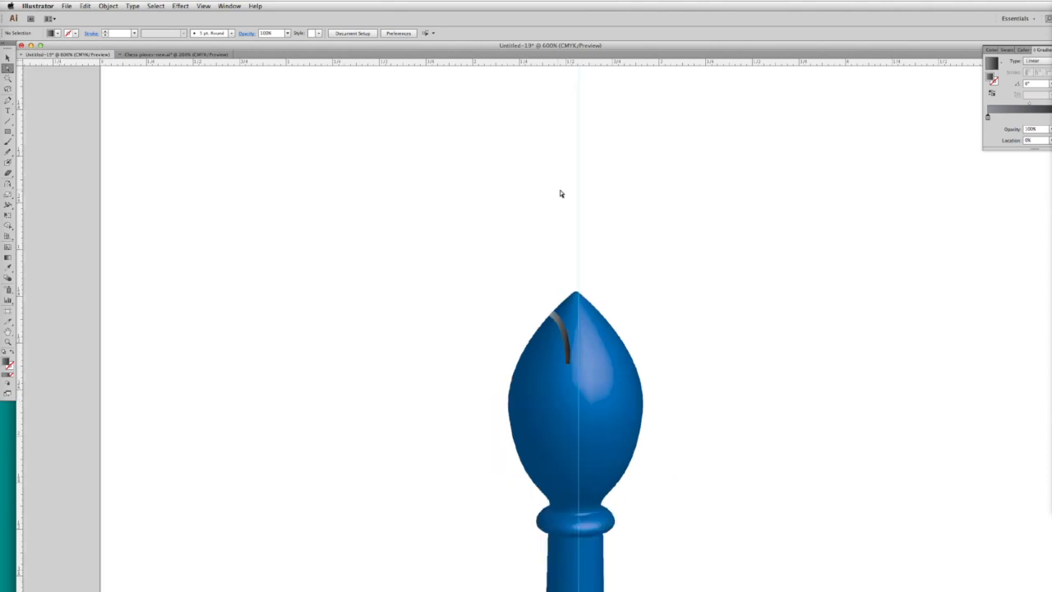
scroll(560, 194, down, 2)
key(super+minus)
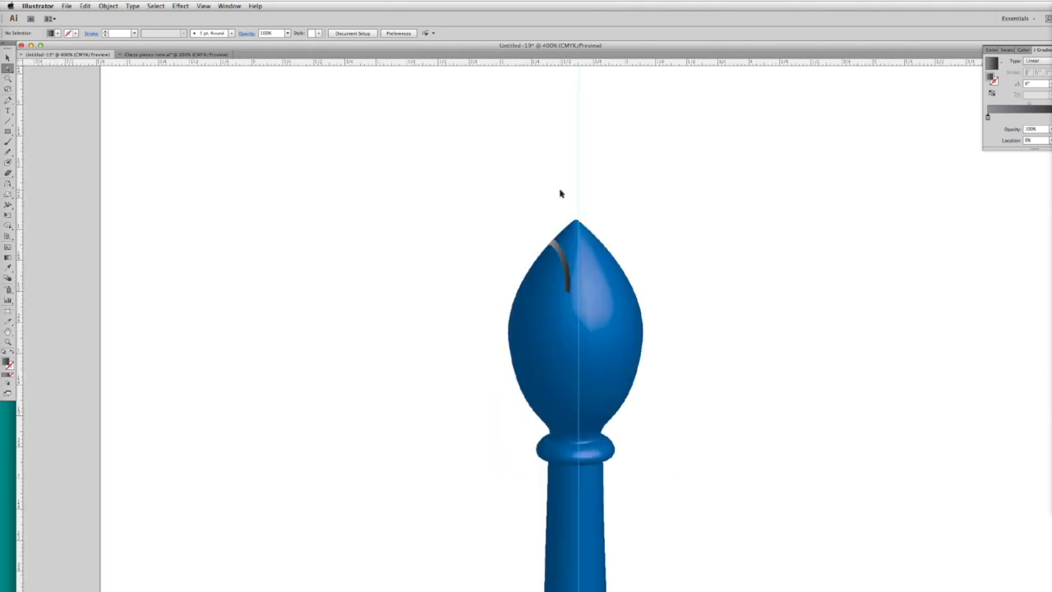
key(super+minus)
key(super+minus)
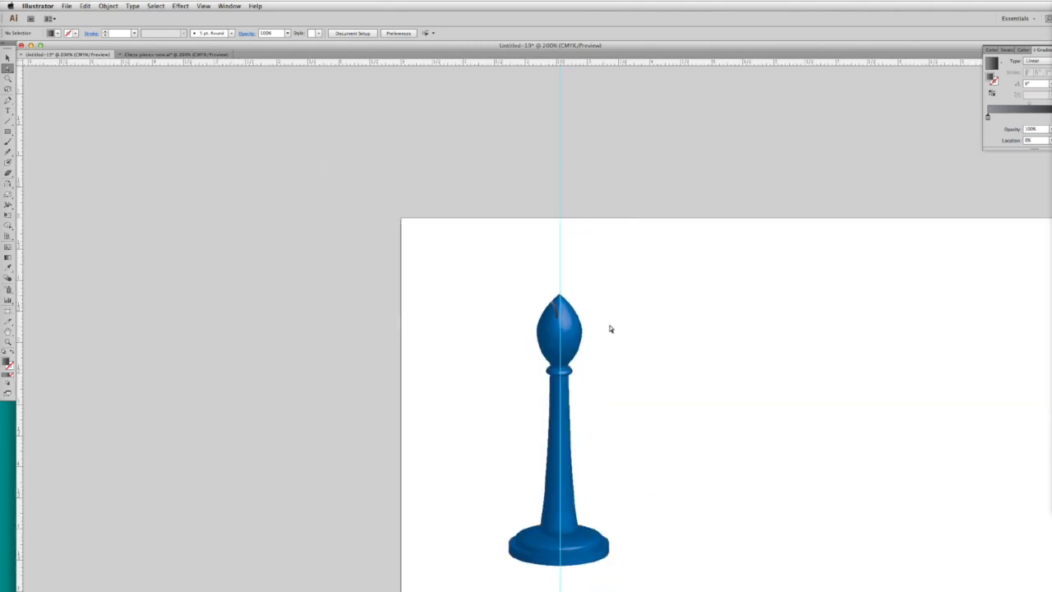
scroll(610, 329, down, 2)
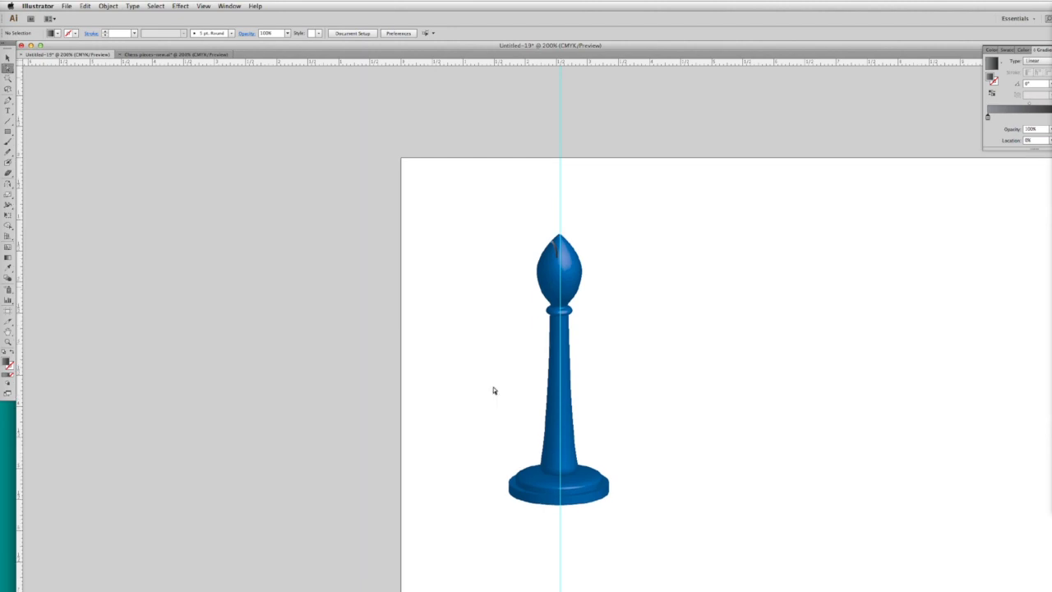
click(601, 461)
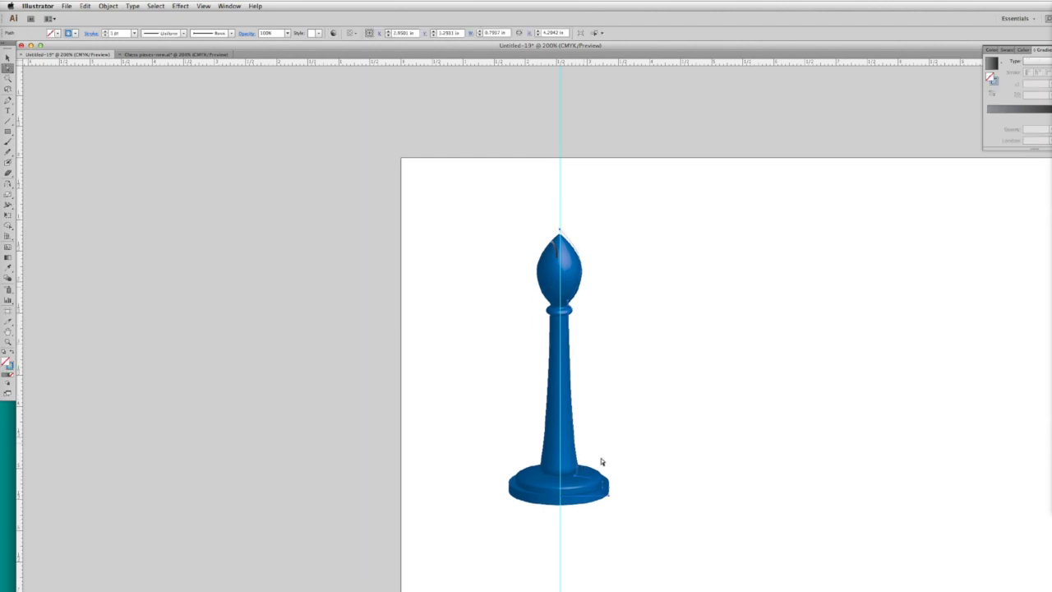
click(577, 468)
drag(582, 469, 588, 478)
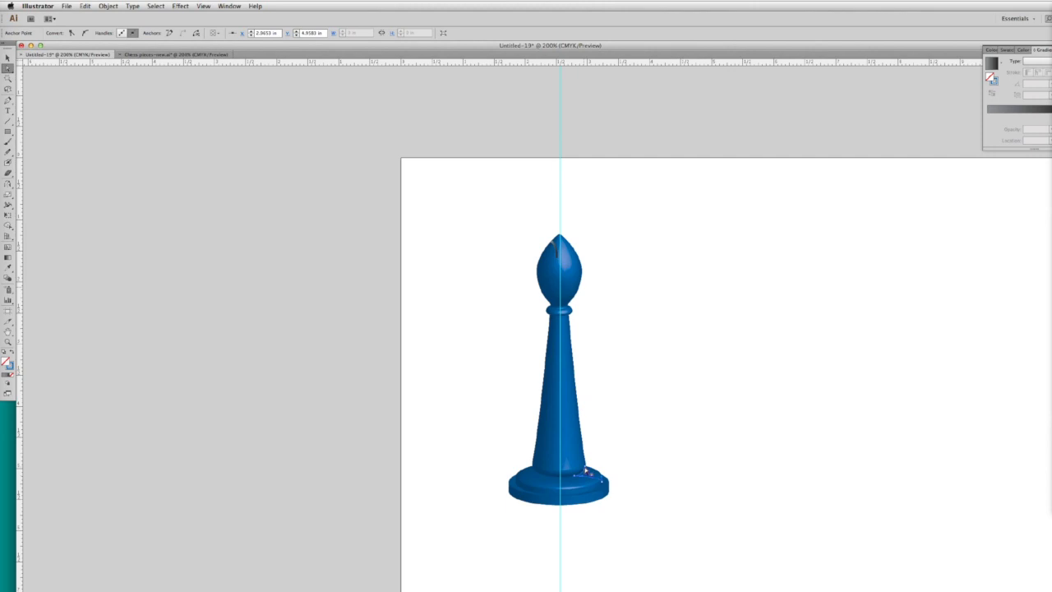
click(711, 446)
click(8, 59)
scroll(127, 250, right, 3)
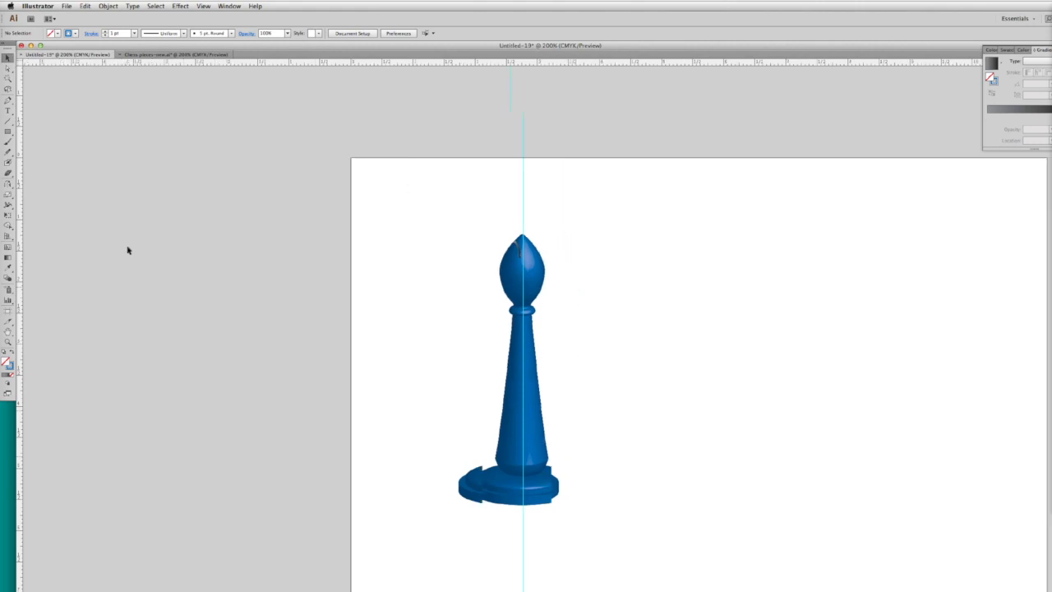
Draw the rook's head half-profile with the Pen tool from the second guide: dished top, square outer wall and inward step to the stem.
scroll(128, 250, right, 6)
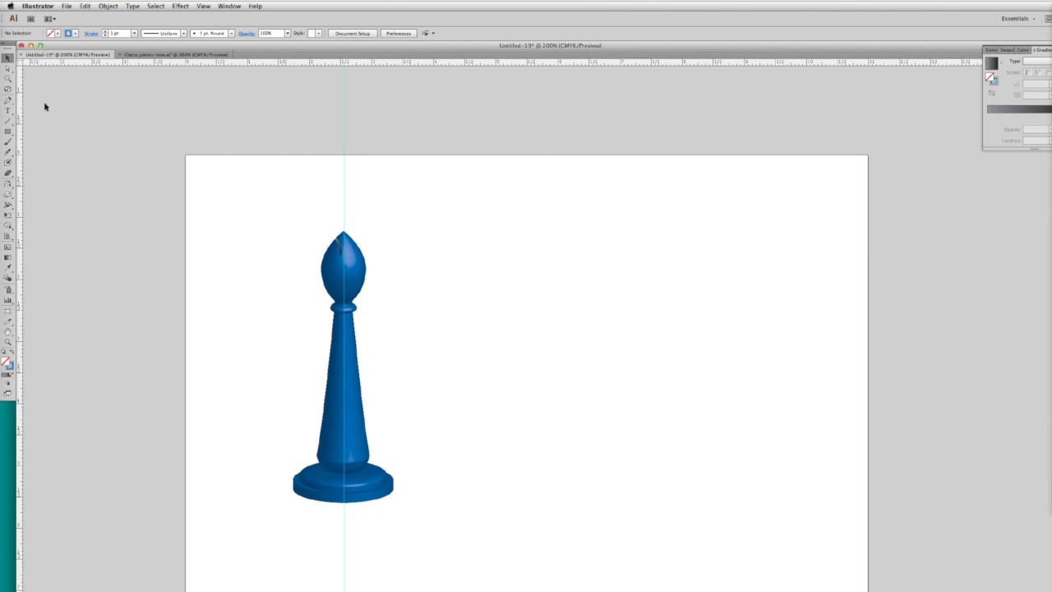
click(8, 58)
click(8, 99)
click(520, 218)
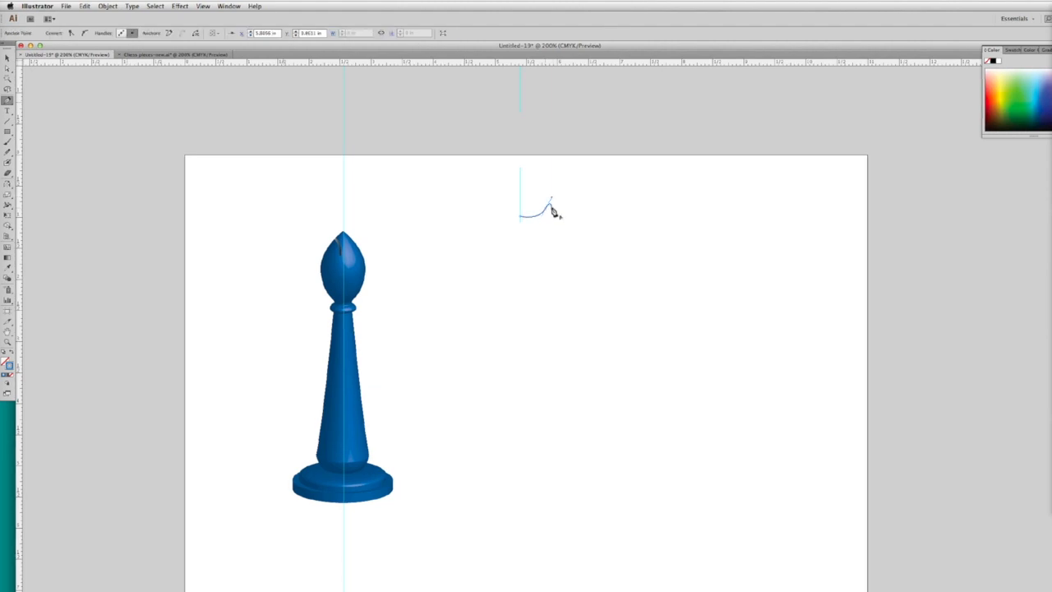
key(super+z)
click(545, 209)
click(558, 208)
click(558, 254)
click(532, 255)
Continue the rook's half-profile with an outward-curving stem and a stepped base that ends back at the guide.
drag(559, 444, 582, 491)
click(557, 438)
click(543, 447)
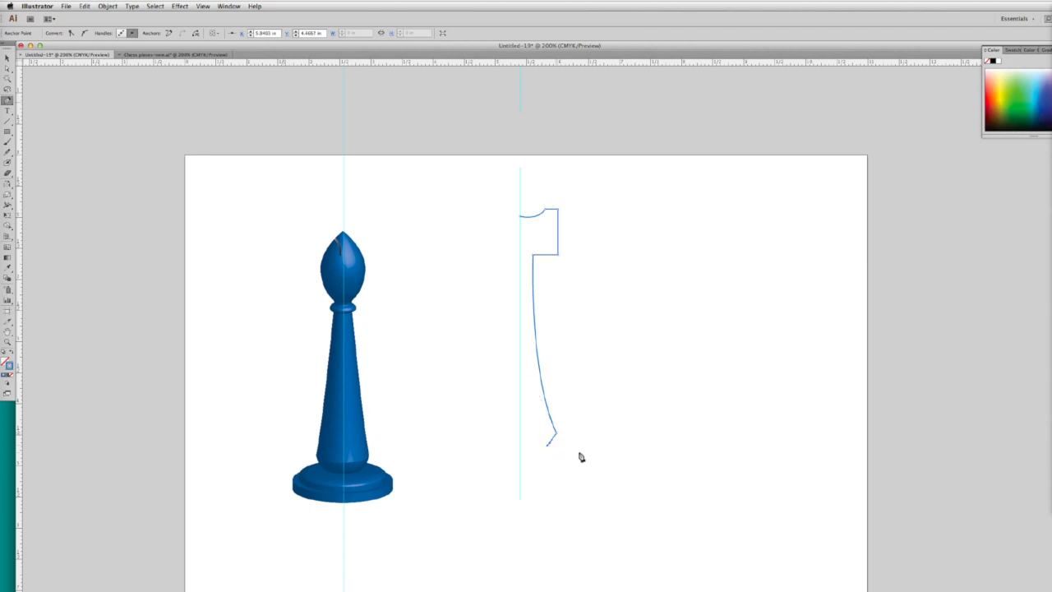
click(567, 451)
click(568, 456)
click(575, 464)
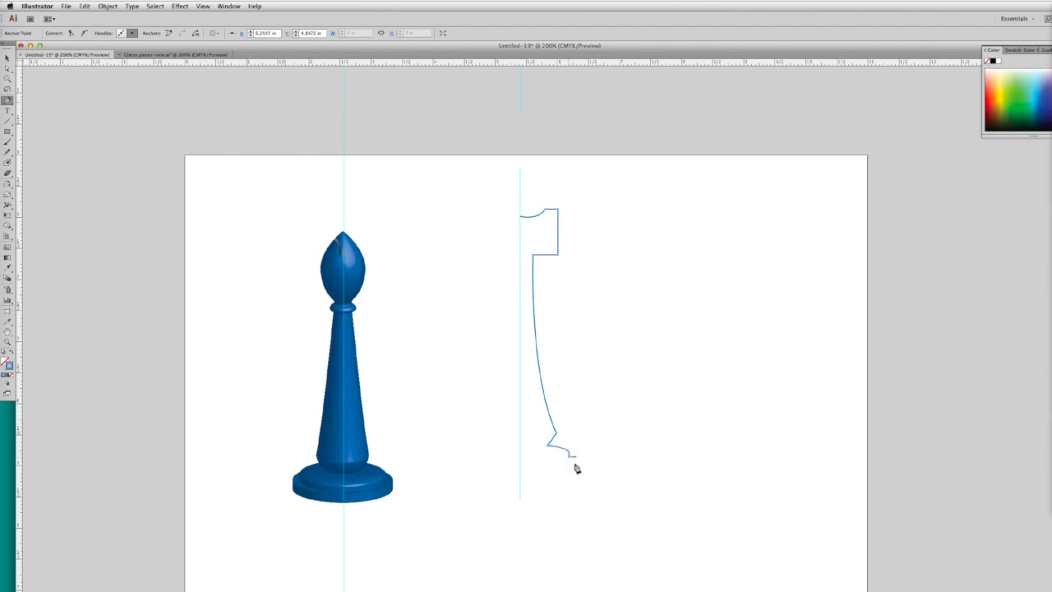
click(520, 464)
Apply the last-used Revolve effect to the rook's profile and move the revolved rook to the right, clear of the guide.
click(6, 58)
click(179, 6)
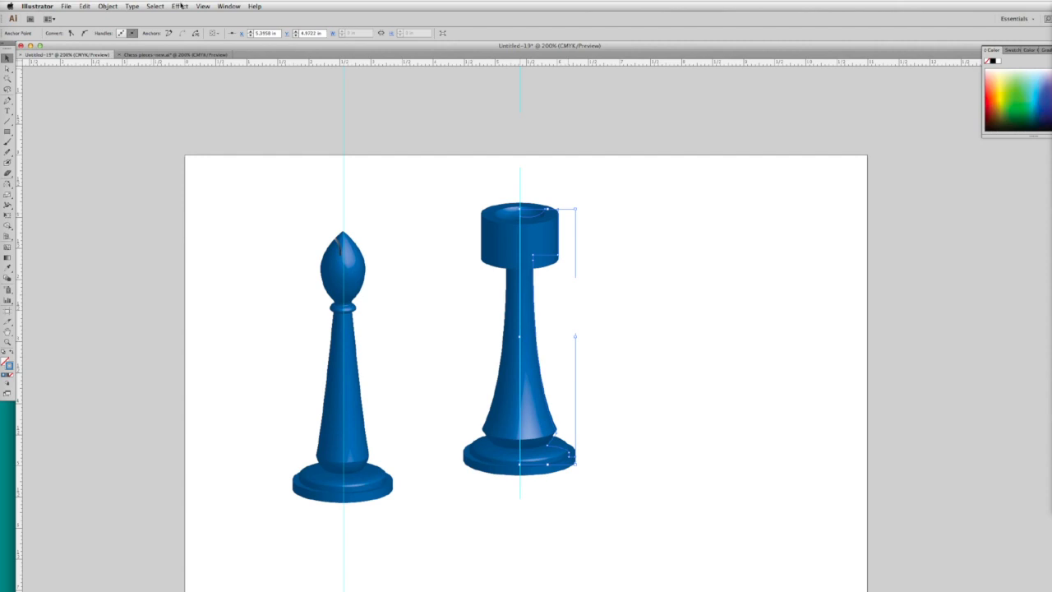
click(180, 6)
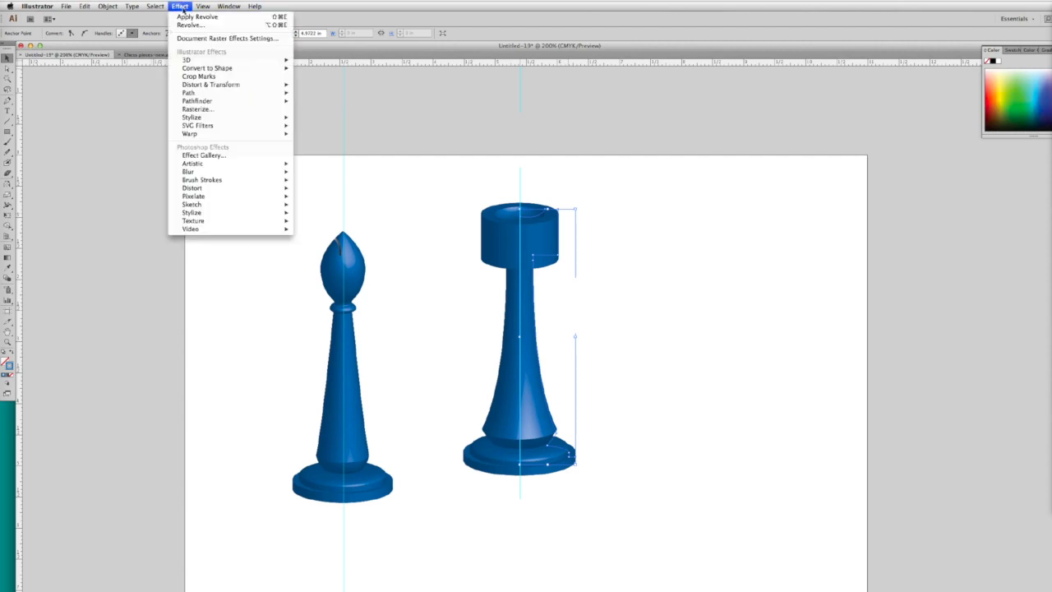
click(56, 60)
click(7, 57)
click(293, 175)
drag(530, 339, 653, 338)
click(430, 223)
click(7, 100)
drag(519, 212, 533, 193)
key(super+z)
key(super+z)
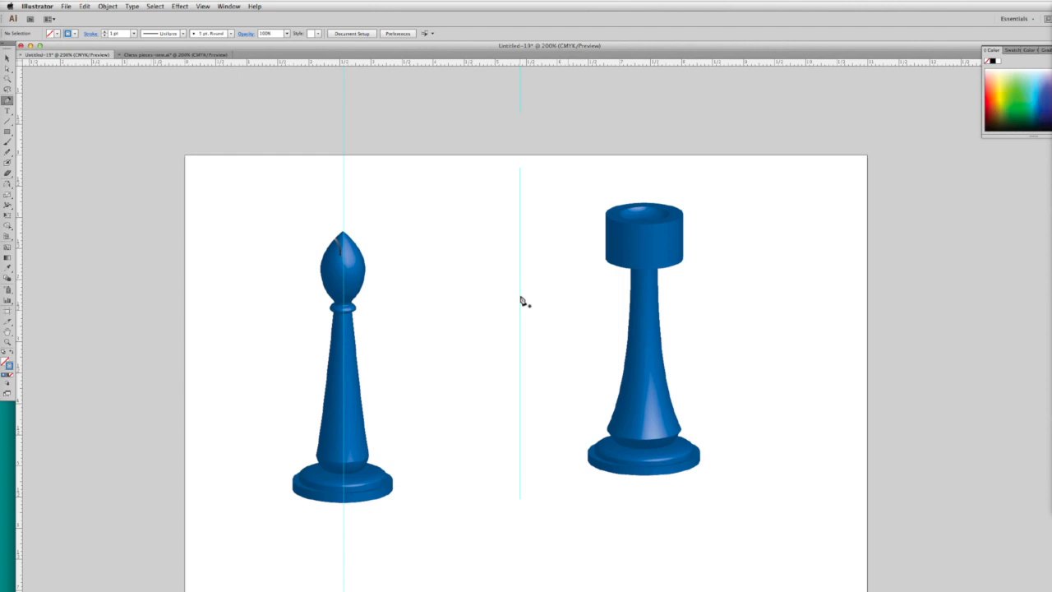
Draw the king's cup-shaped head and small collar as a half-profile starting on the free guide with the Pen tool.
click(520, 263)
drag(540, 244, 543, 211)
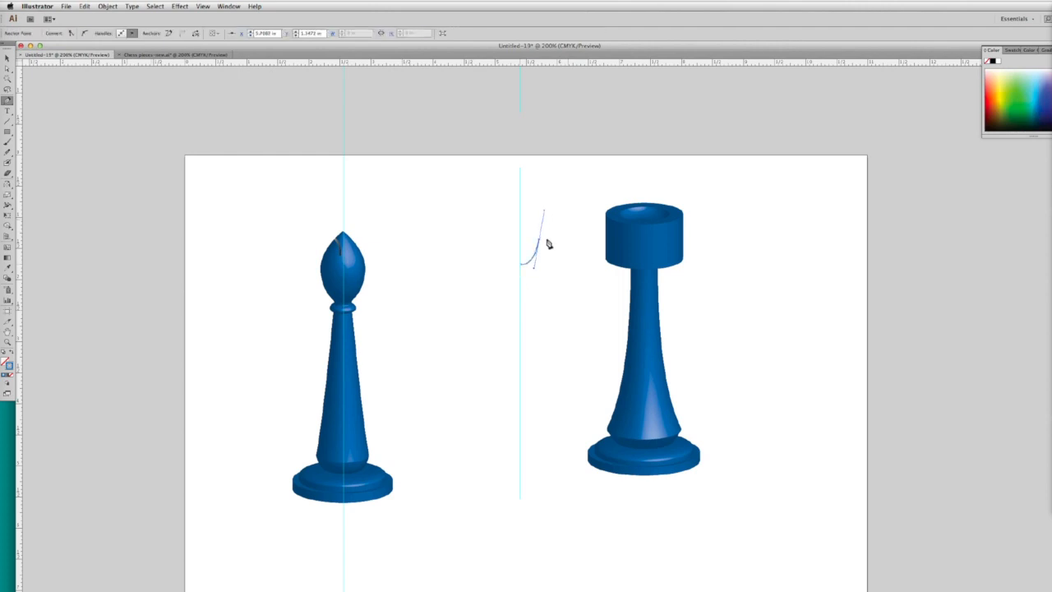
click(547, 243)
drag(530, 312, 505, 327)
click(530, 313)
drag(530, 313, 534, 316)
drag(527, 322, 525, 323)
click(530, 322)
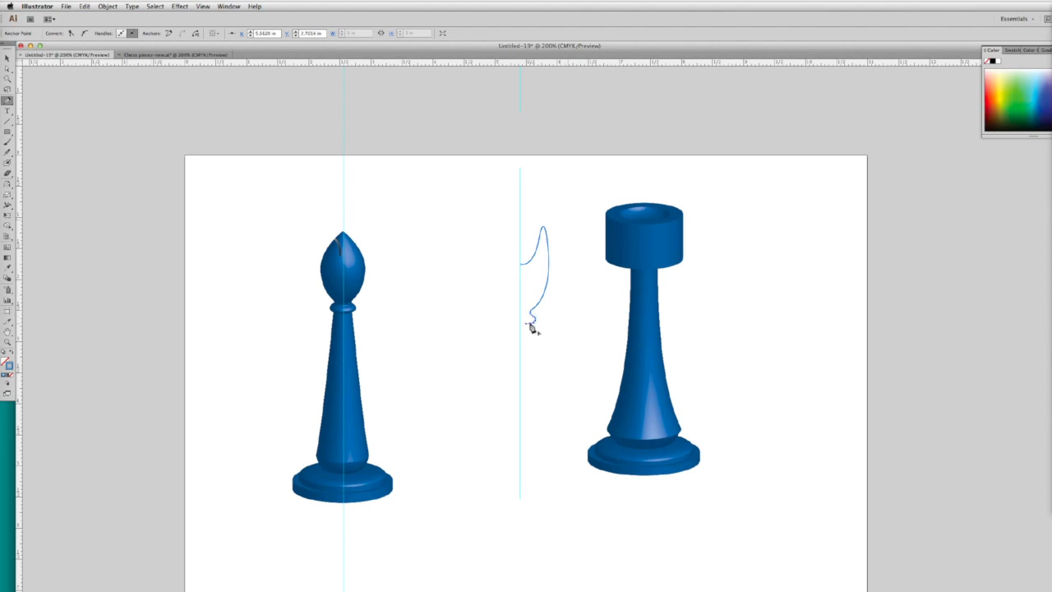
Continue the king's half-profile with a slightly flaring stem and a stepped base that ends back at the guide.
drag(554, 453, 555, 495)
key(super+z)
click(546, 463)
click(540, 471)
click(556, 471)
drag(556, 476, 555, 479)
click(565, 478)
click(518, 488)
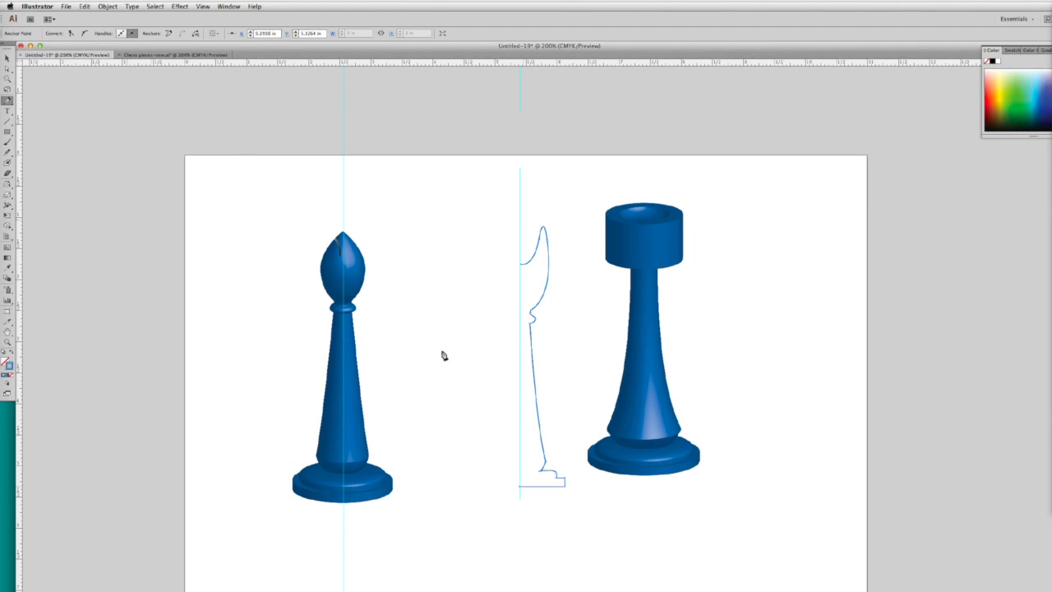
Apply the last-used Revolve effect to the king's half-profile and deselect it.
click(6, 57)
click(179, 6)
click(179, 17)
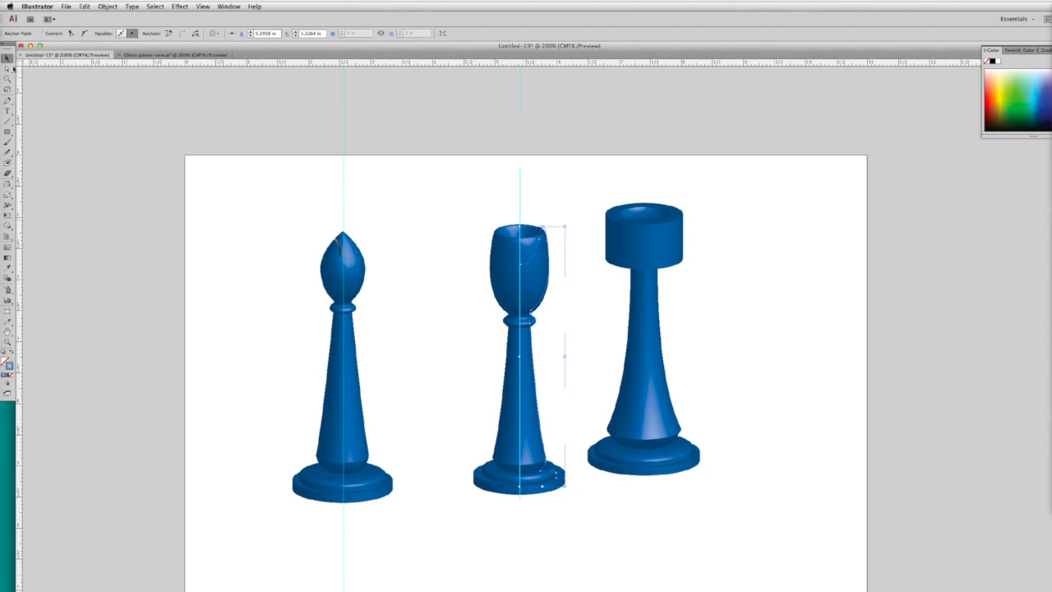
click(99, 138)
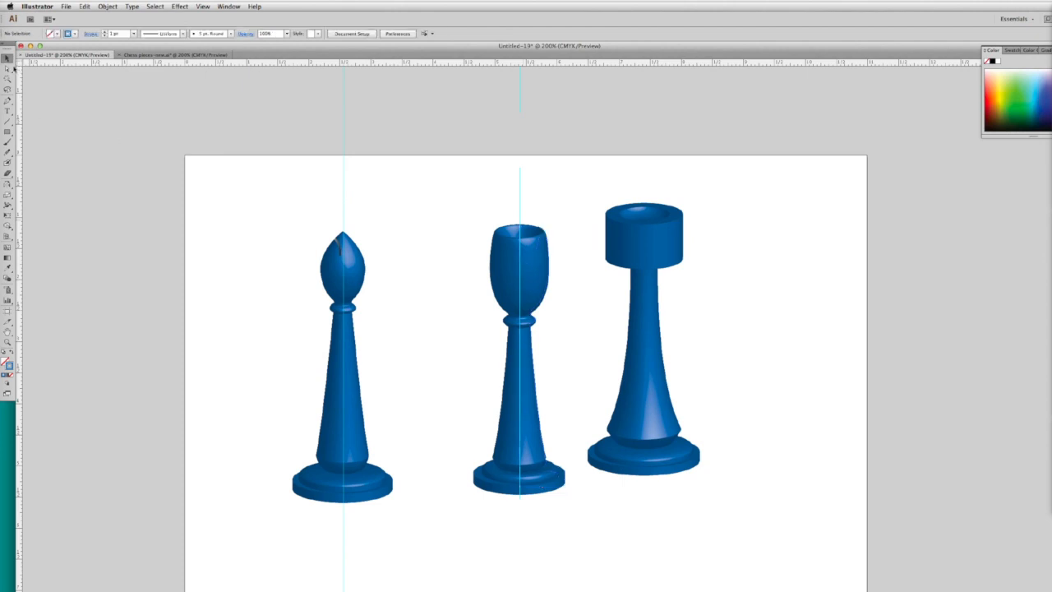
Reshape the rim of the king's cup with the Direct Selection tool, moving its anchor outward and shortening its handles for a wider opening.
click(543, 237)
click(545, 238)
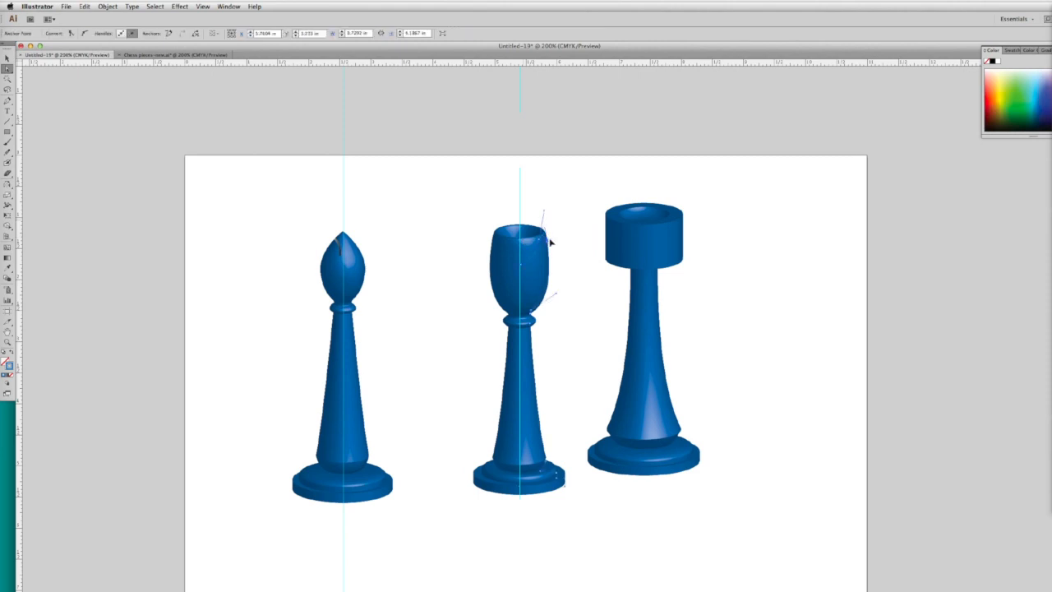
drag(560, 244, 552, 239)
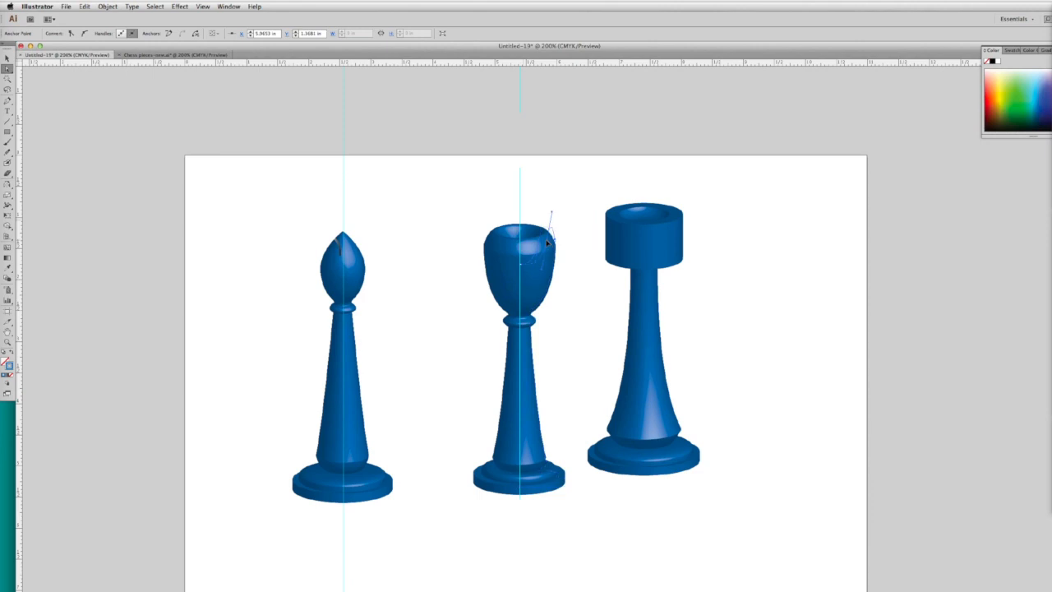
drag(543, 270, 539, 264)
drag(561, 211, 552, 231)
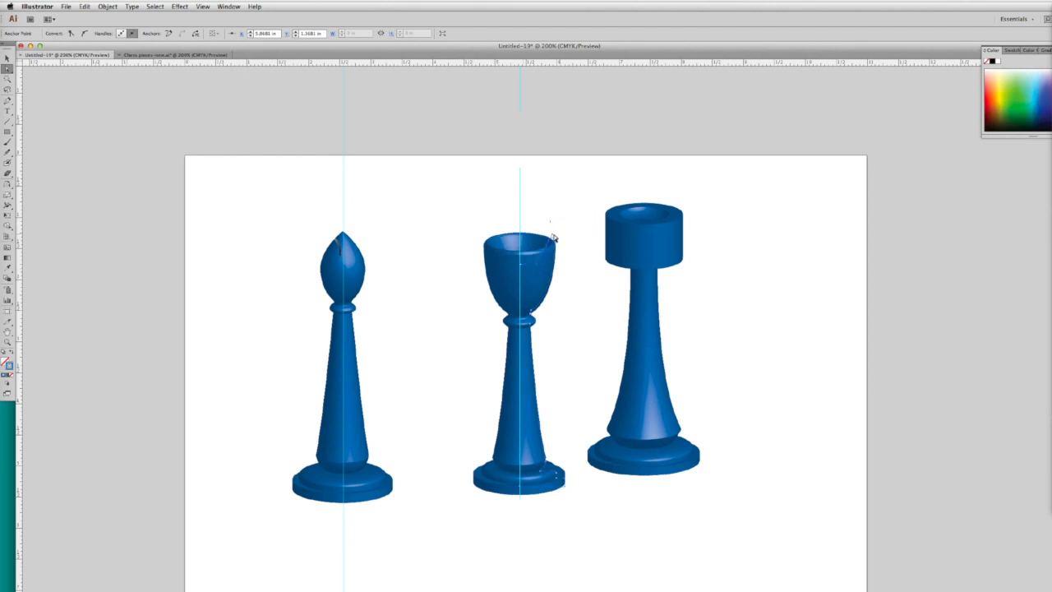
click(456, 204)
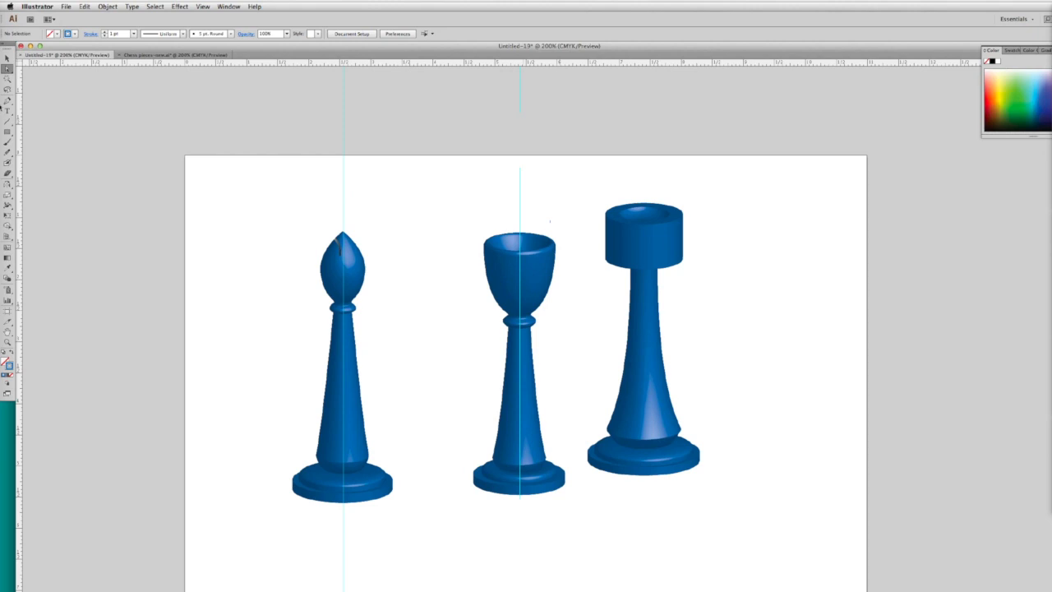
Draw a closed, straight-sided cross outline above the king's cup with the Pen tool.
key(p)
click(520, 198)
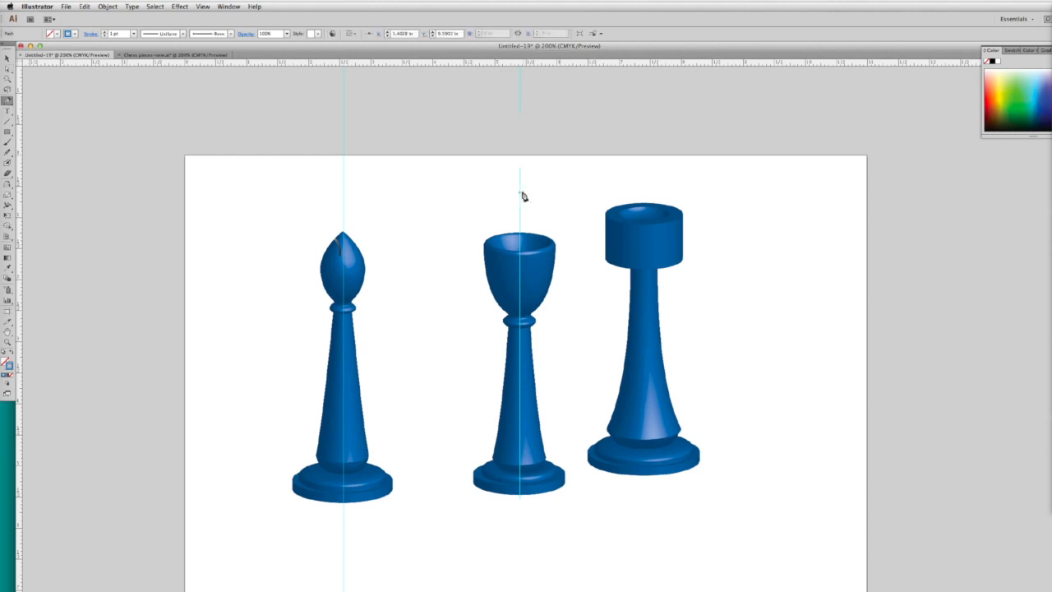
click(523, 195)
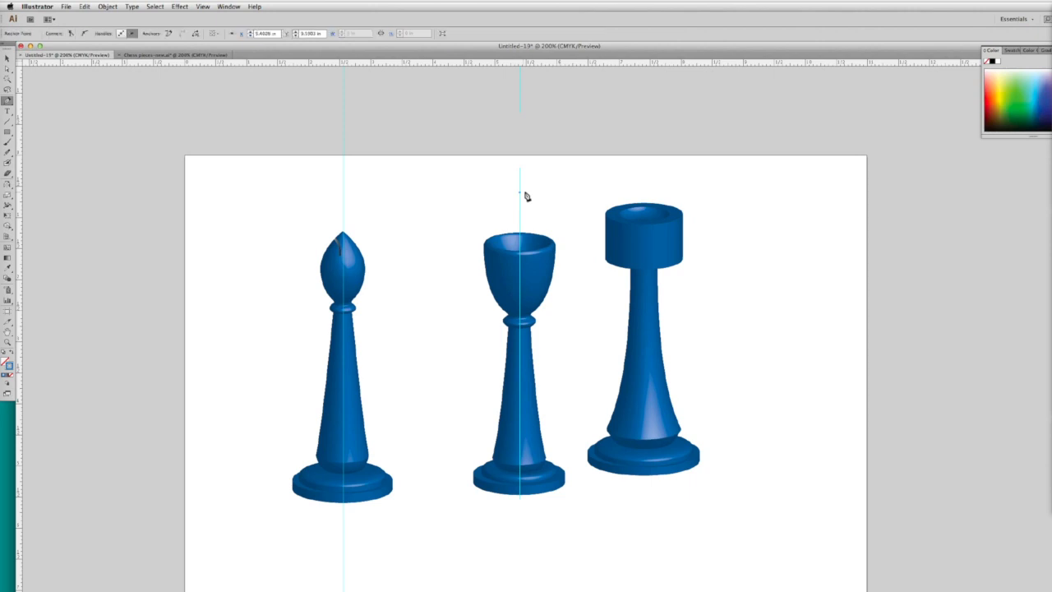
click(531, 201)
click(532, 204)
click(526, 223)
click(520, 210)
click(519, 206)
click(511, 205)
click(511, 200)
click(519, 200)
click(519, 192)
click(525, 193)
click(7, 58)
click(241, 134)
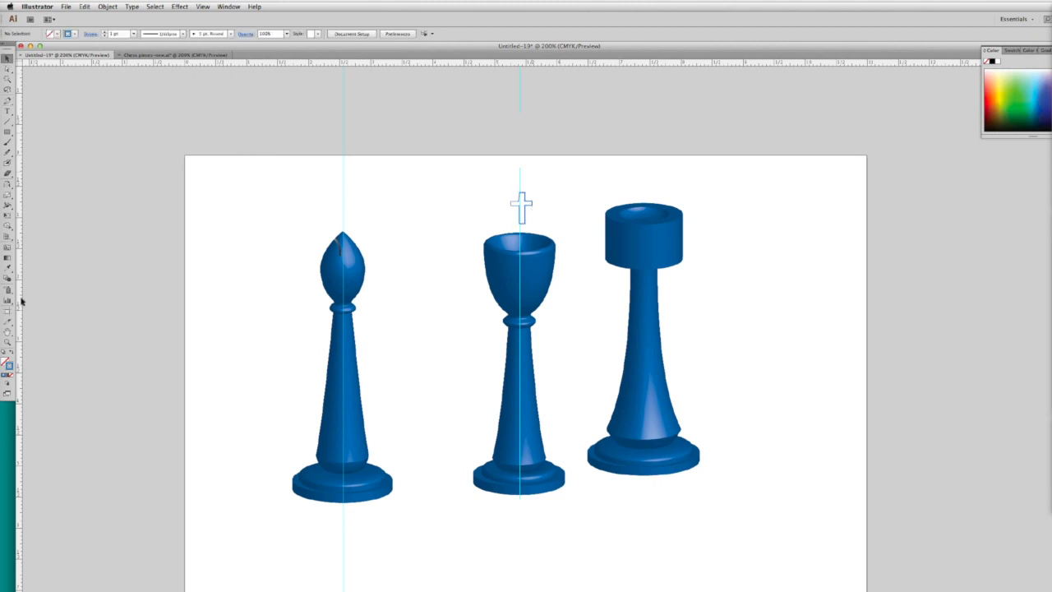
Nudge the whole cross outline slightly up and to the right against the guide.
click(12, 340)
drag(493, 180, 552, 245)
click(7, 59)
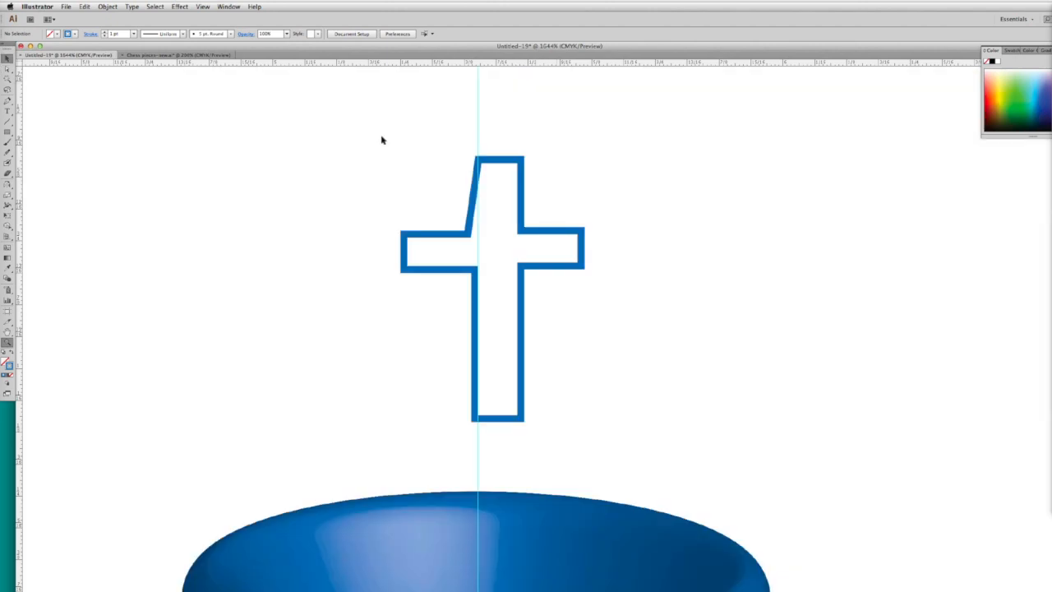
double_click(468, 238)
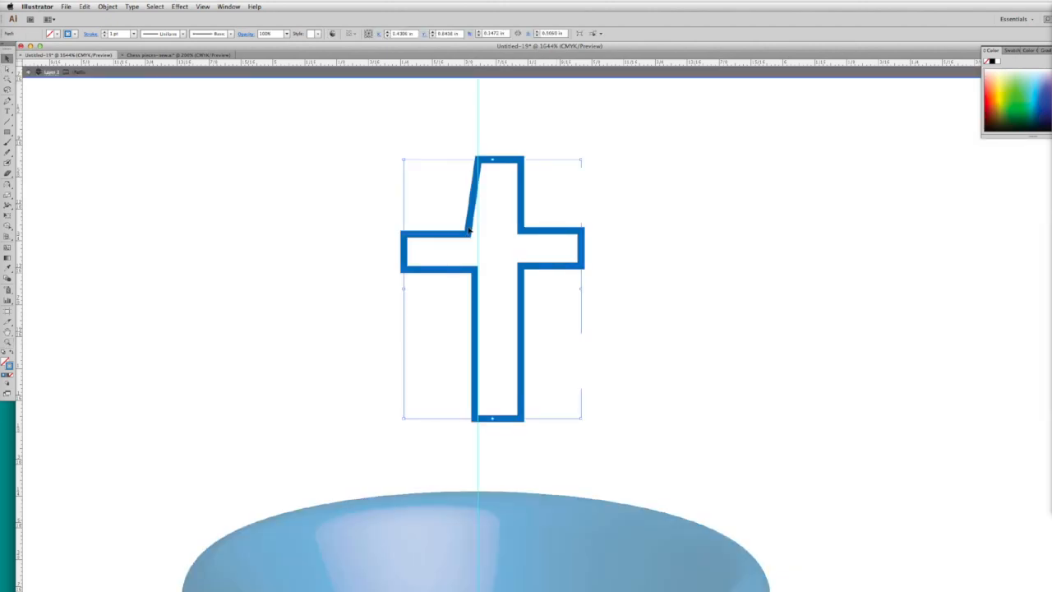
drag(400, 256, 401, 254)
click(400, 251)
click(407, 241)
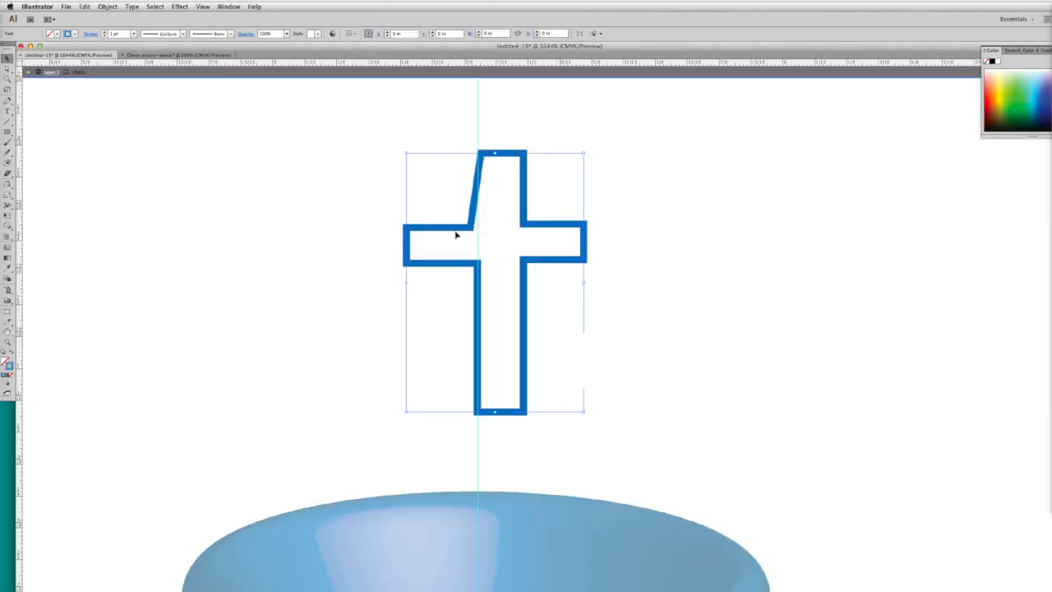
click(460, 236)
key(Escape)
click(472, 230)
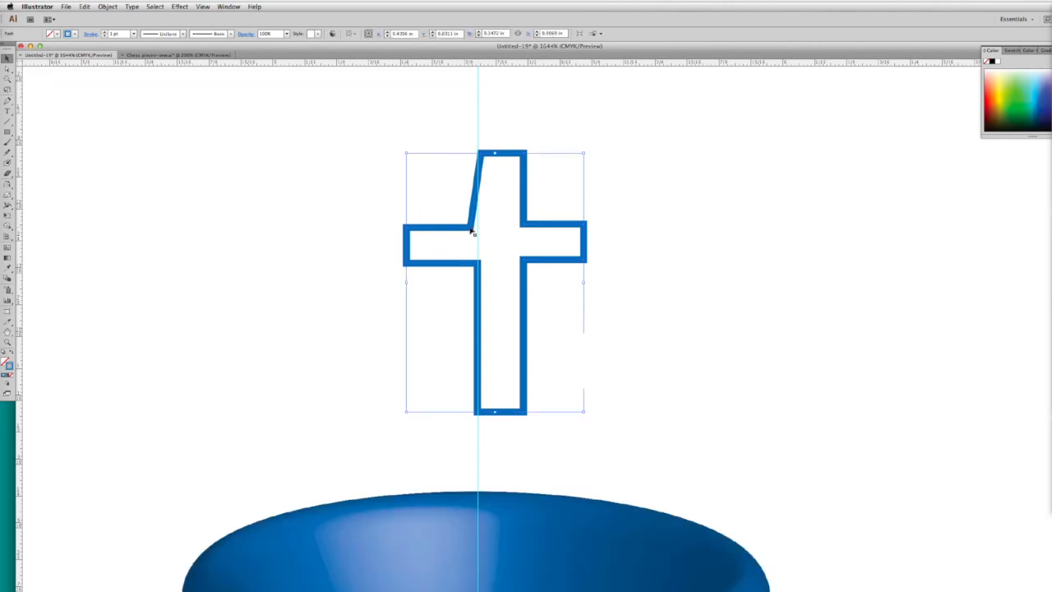
Straighten the cross's left arm and upper left edge by aligning their anchor points with the Direct Selection tool.
click(8, 70)
click(208, 146)
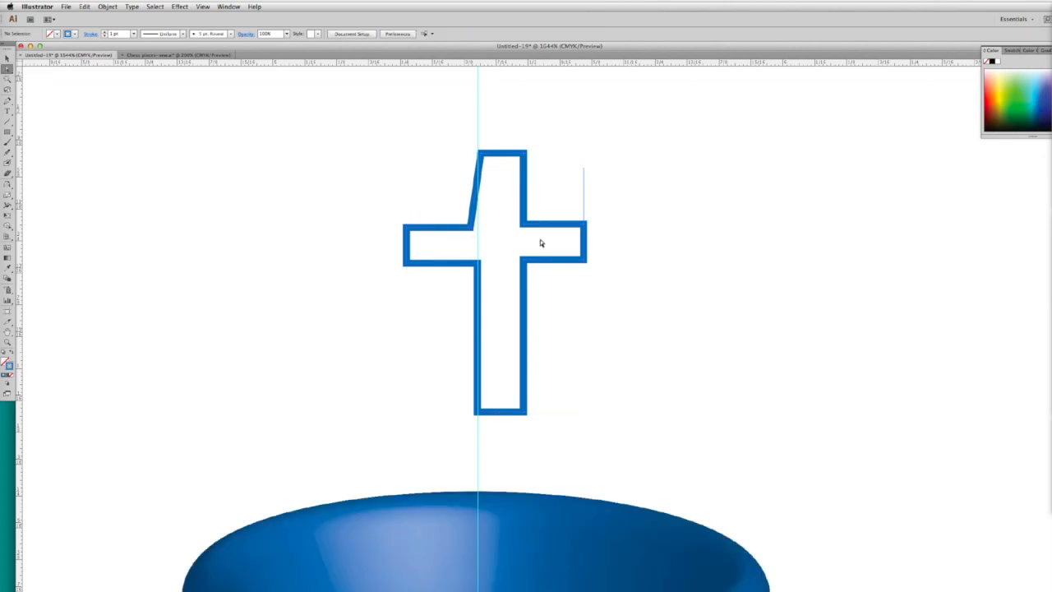
click(440, 227)
drag(440, 224, 475, 222)
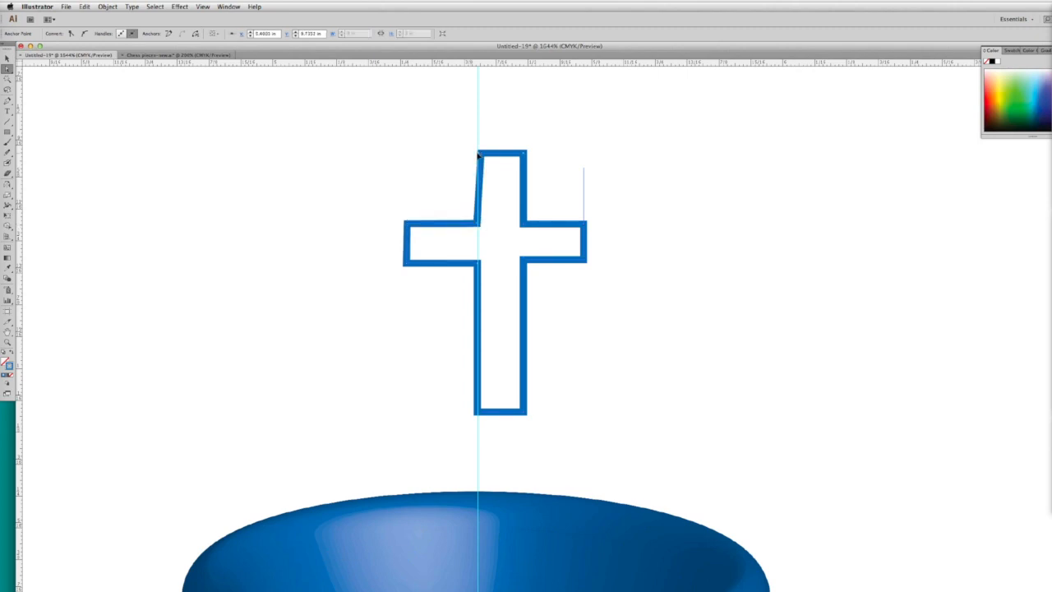
drag(479, 155, 475, 153)
drag(431, 262, 410, 243)
Remove the cross's stroke and fill the shape with the blue swatch that matches the chess pieces.
key(v)
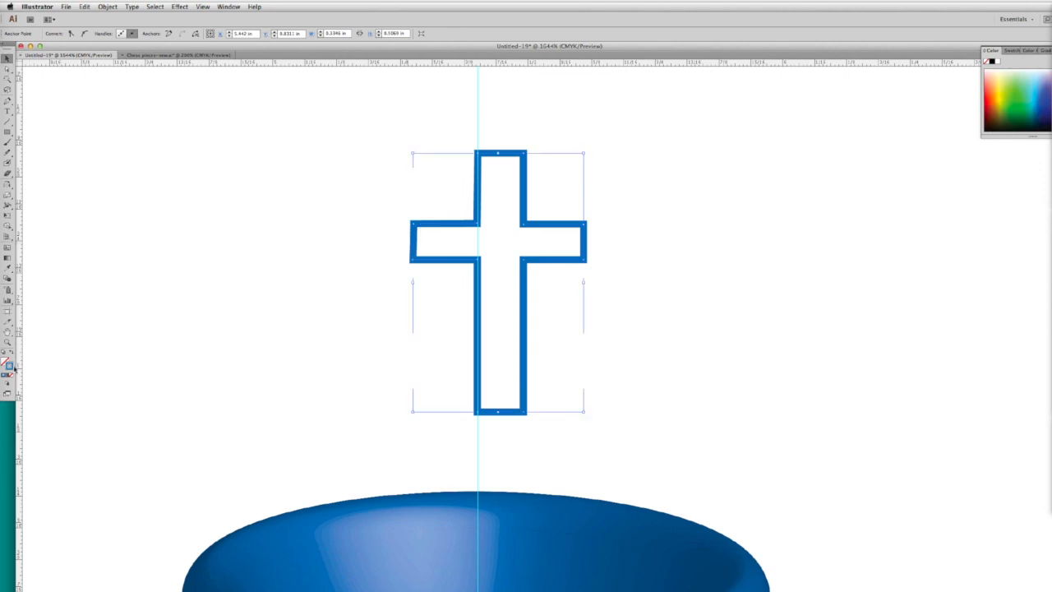
click(10, 374)
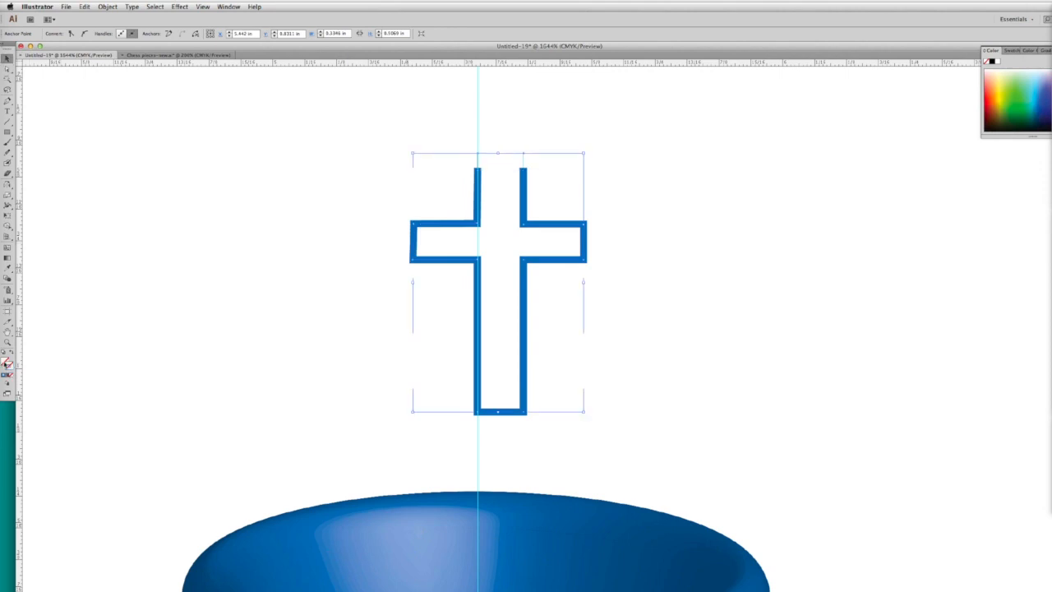
click(1010, 50)
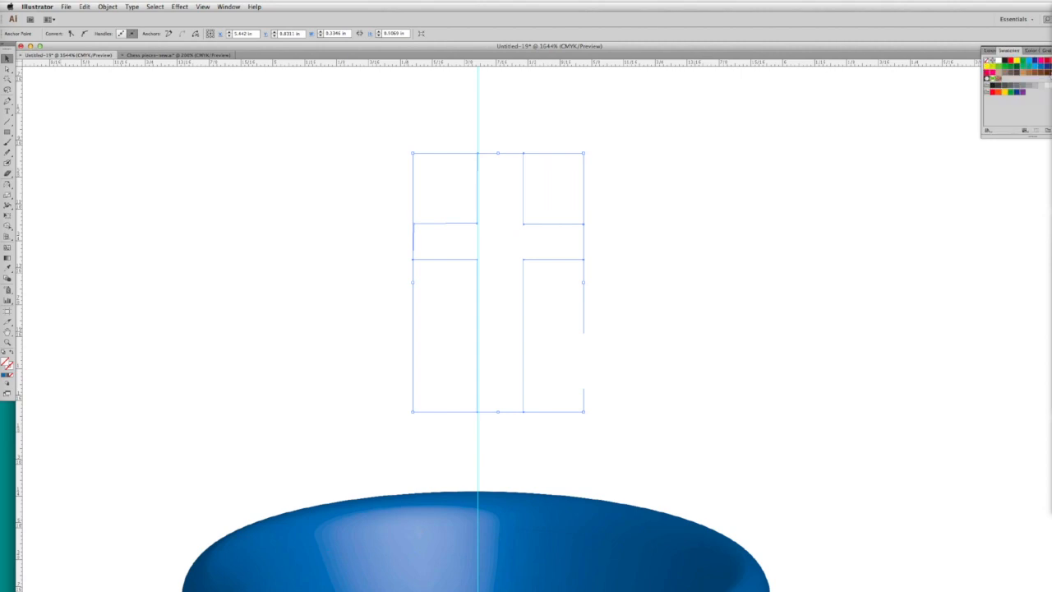
click(1032, 70)
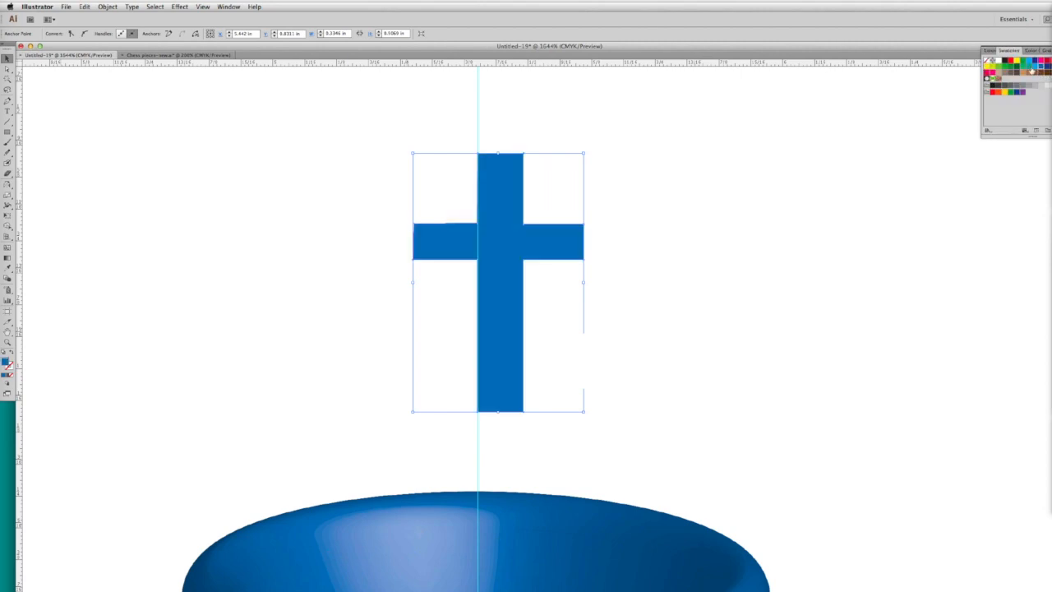
Apply the 3D Extrude & Bevel effect to the cross with an extrude depth of 5 pt.
click(170, 7)
mouse_move(189, 60)
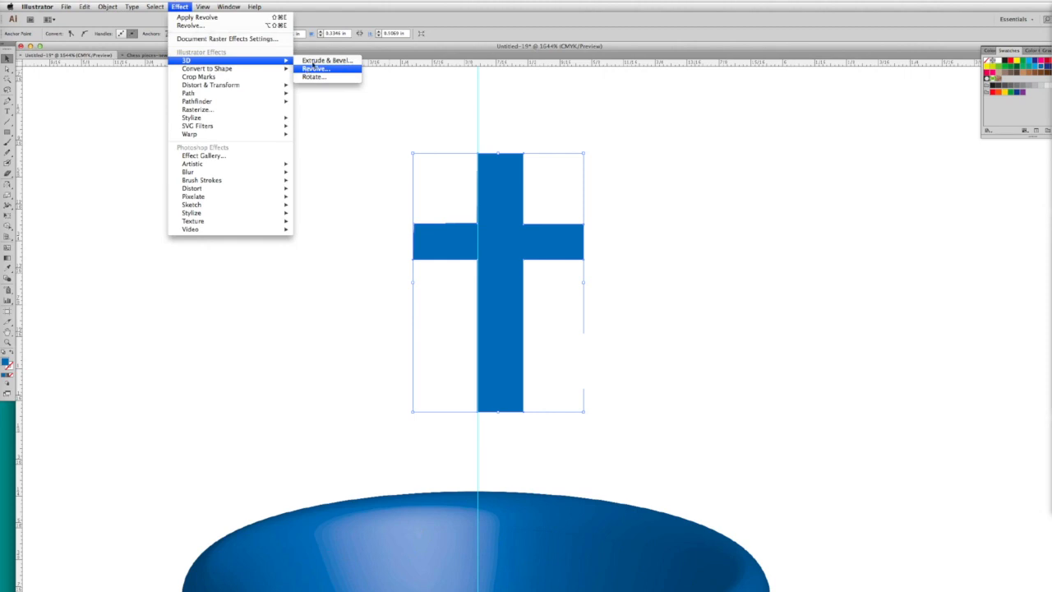
click(316, 60)
click(473, 360)
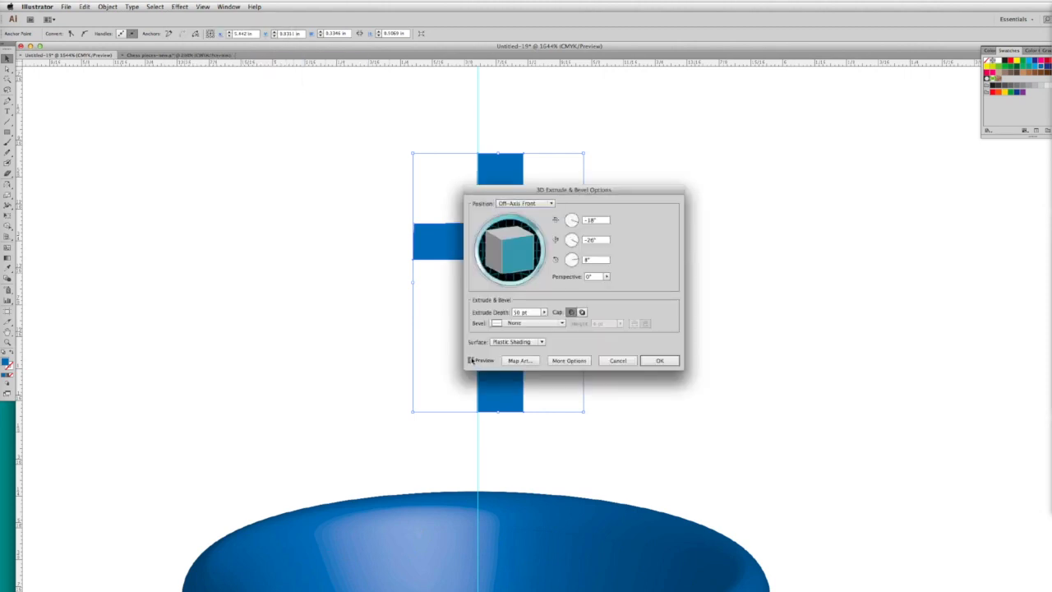
click(526, 312)
text(2)
key(Tab)
click(524, 312)
text(5)
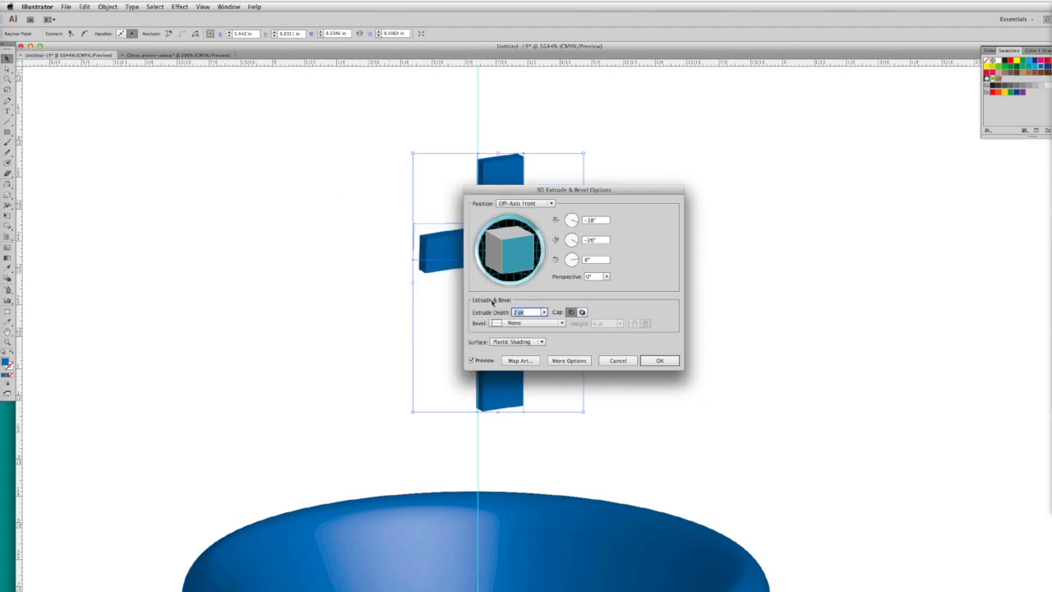
key(Tab)
click(667, 361)
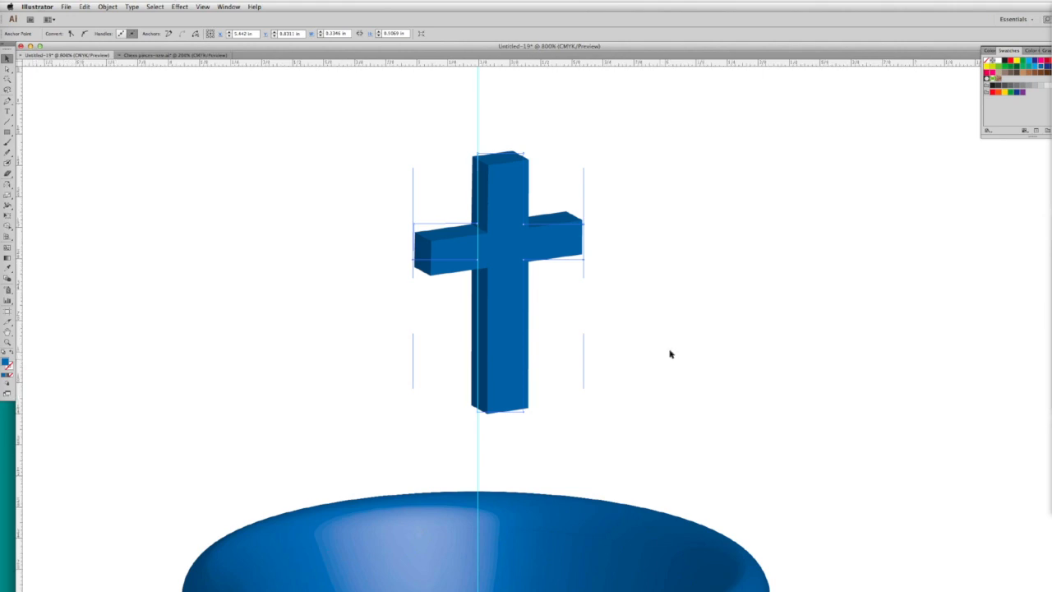
Move the extruded cross down so its foot sits inside the king's cup, centered near the guide.
key(super+minus)
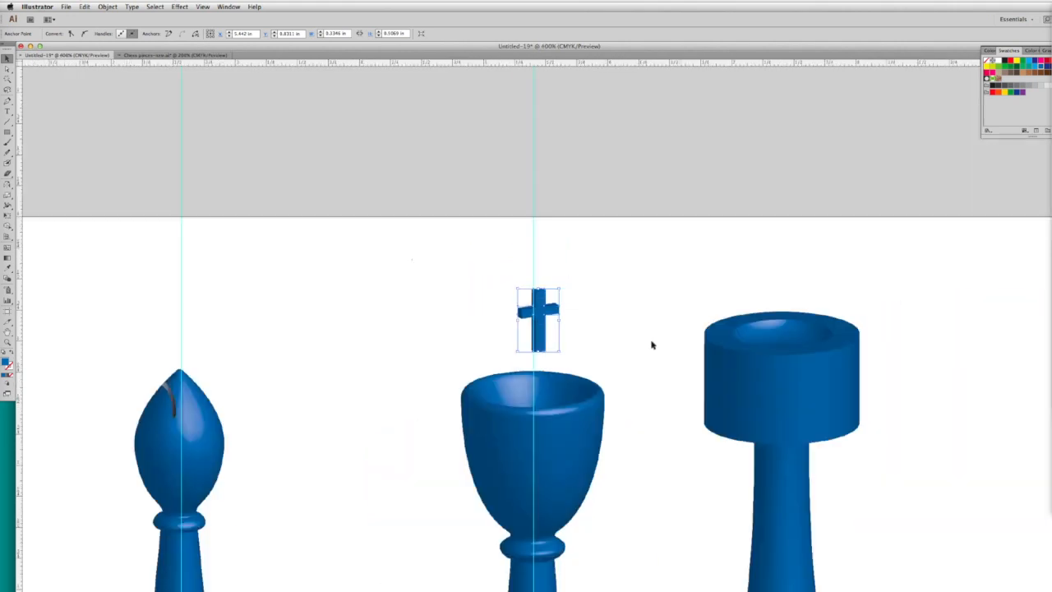
key(super+minus)
drag(544, 335, 531, 389)
click(626, 331)
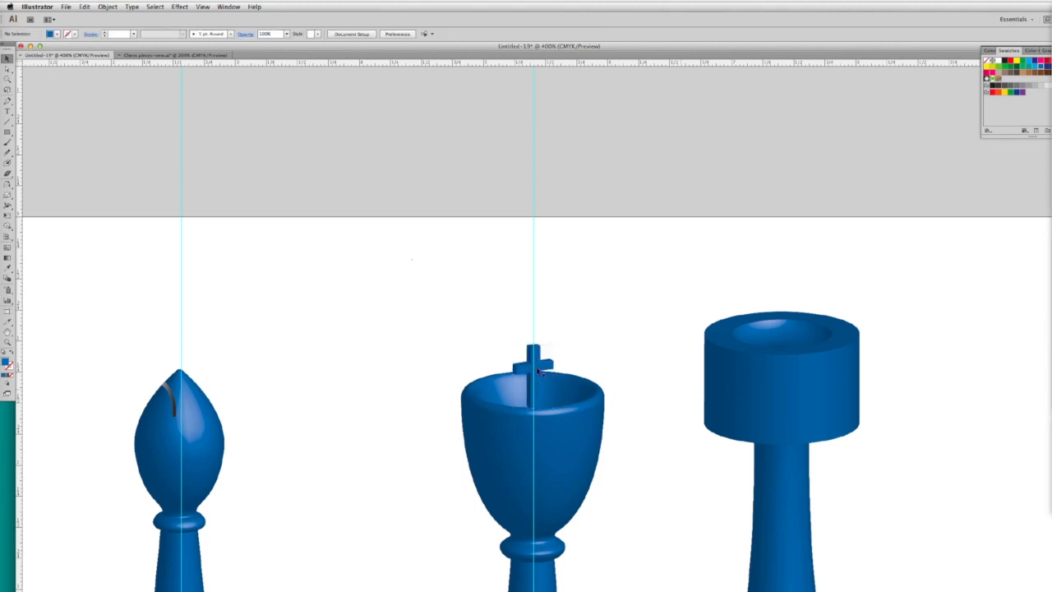
Nudge the extruded cross slightly lower inside the king's cup.
click(529, 395)
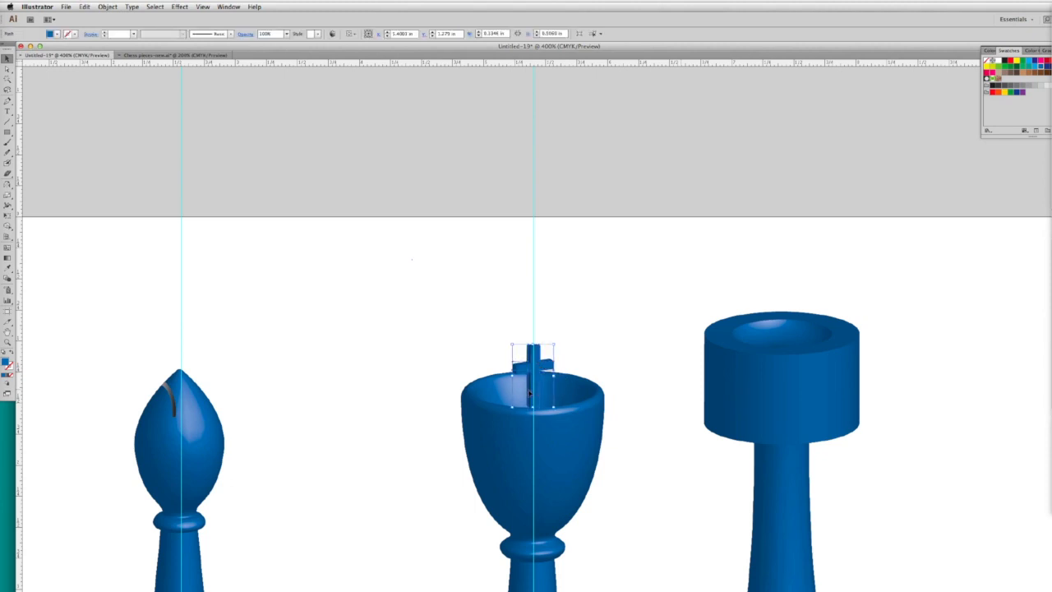
click(621, 362)
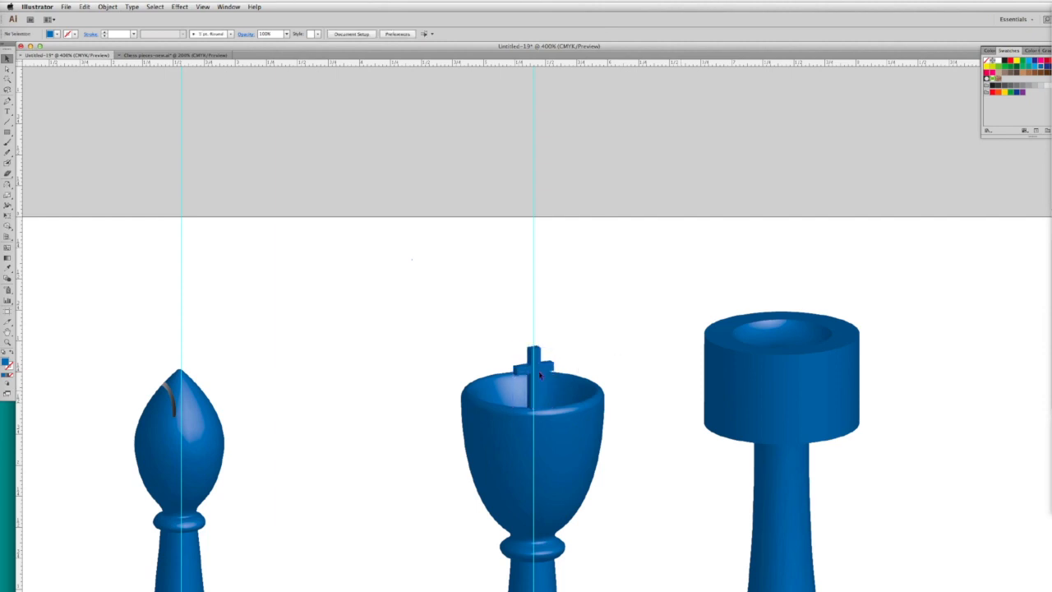
click(538, 373)
click(611, 341)
Move the rook right and down so it stands in line with the bishop and the king.
key(super+minus)
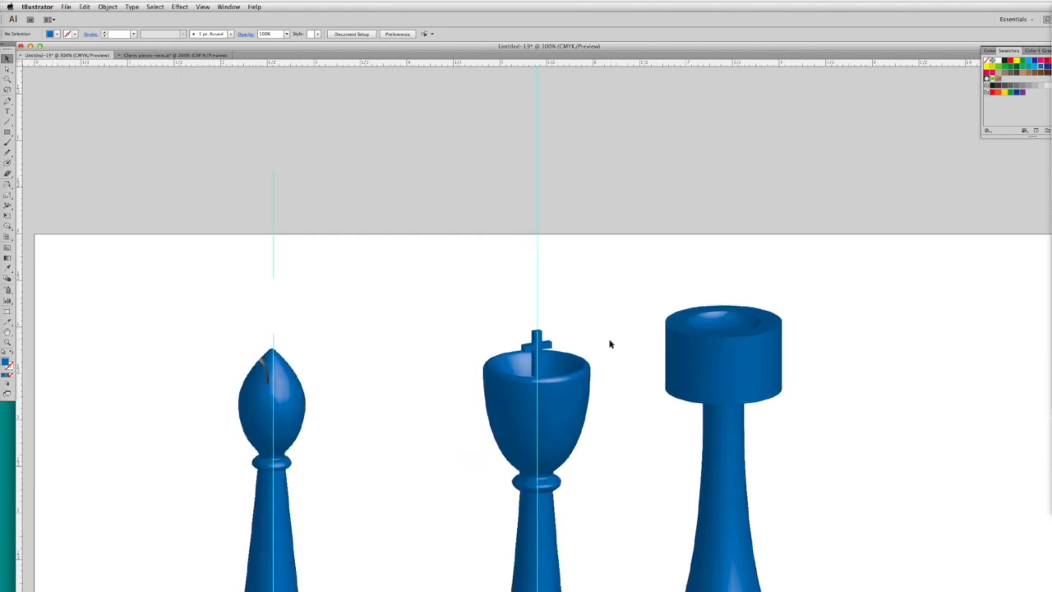
scroll(608, 343, down, 10)
key(super+minus)
scroll(622, 324, up, 5)
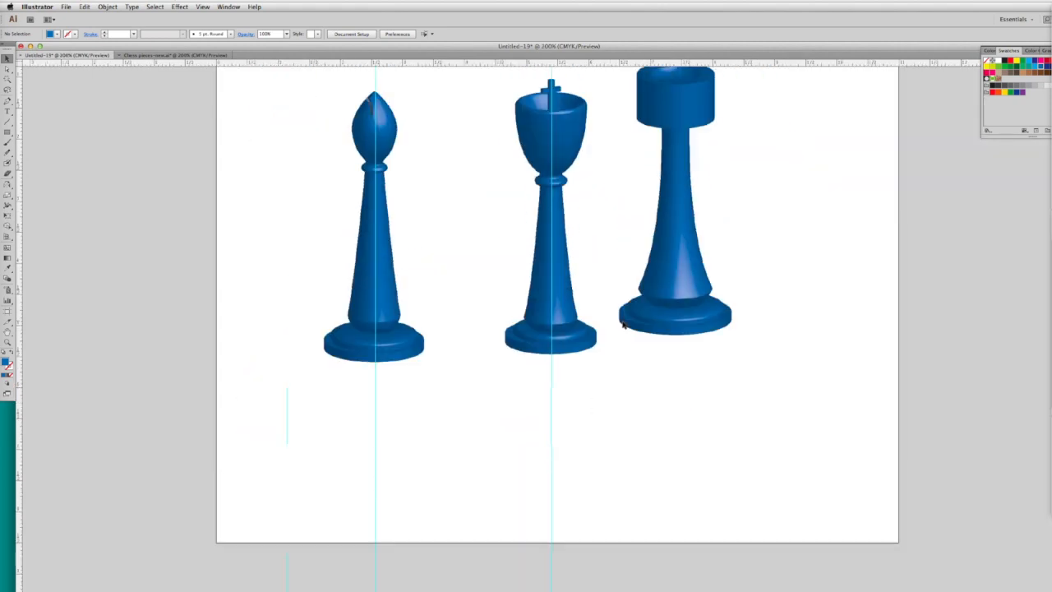
scroll(622, 323, up, 3)
drag(696, 329, 747, 361)
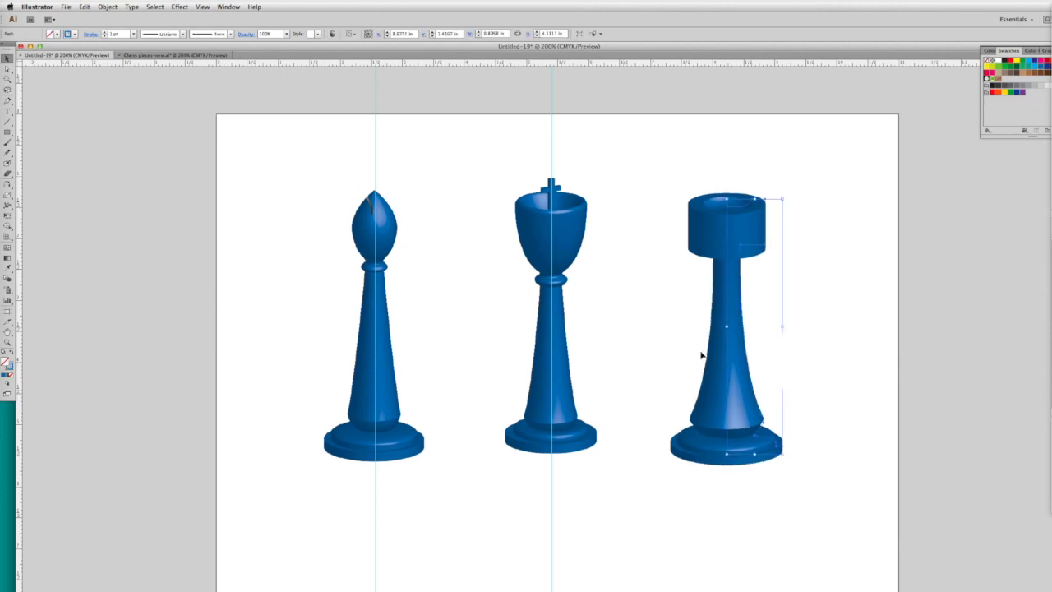
click(486, 156)
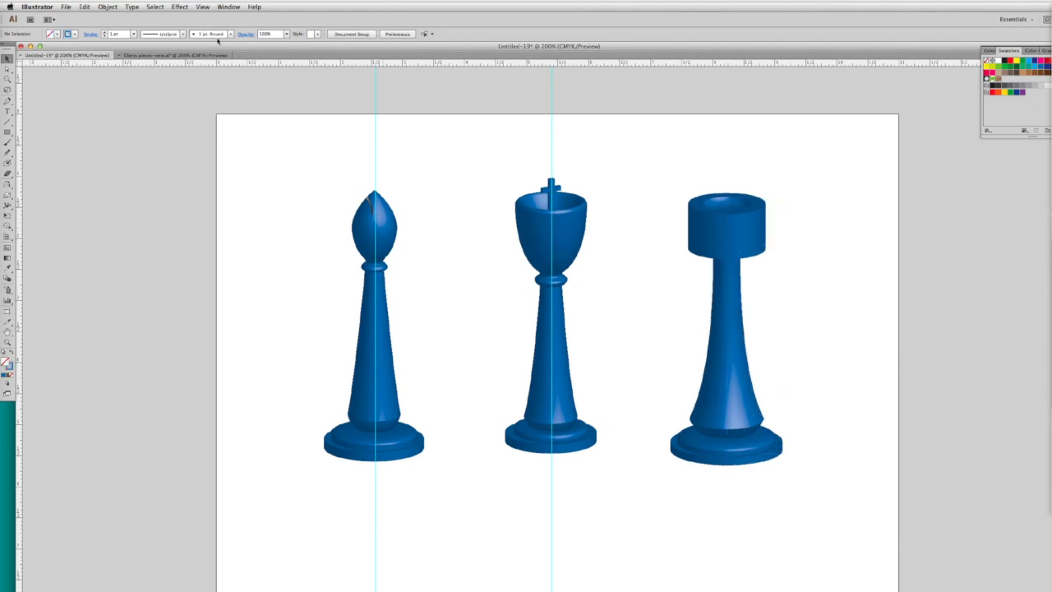
Compare the three blue pieces with the gray reference pieces in the Chess pieces-new.ai document.
click(201, 55)
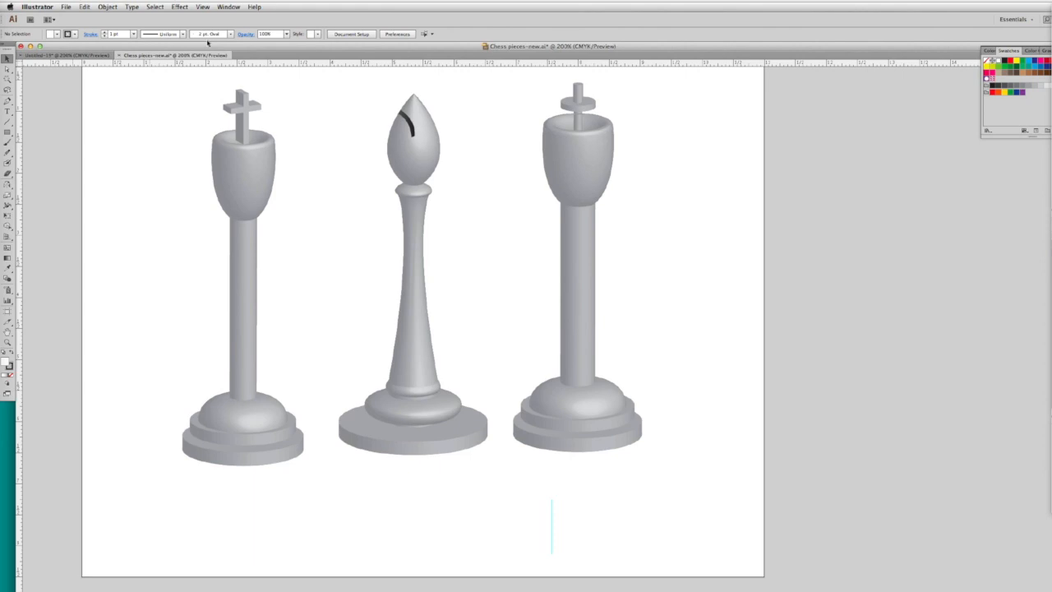
click(64, 55)
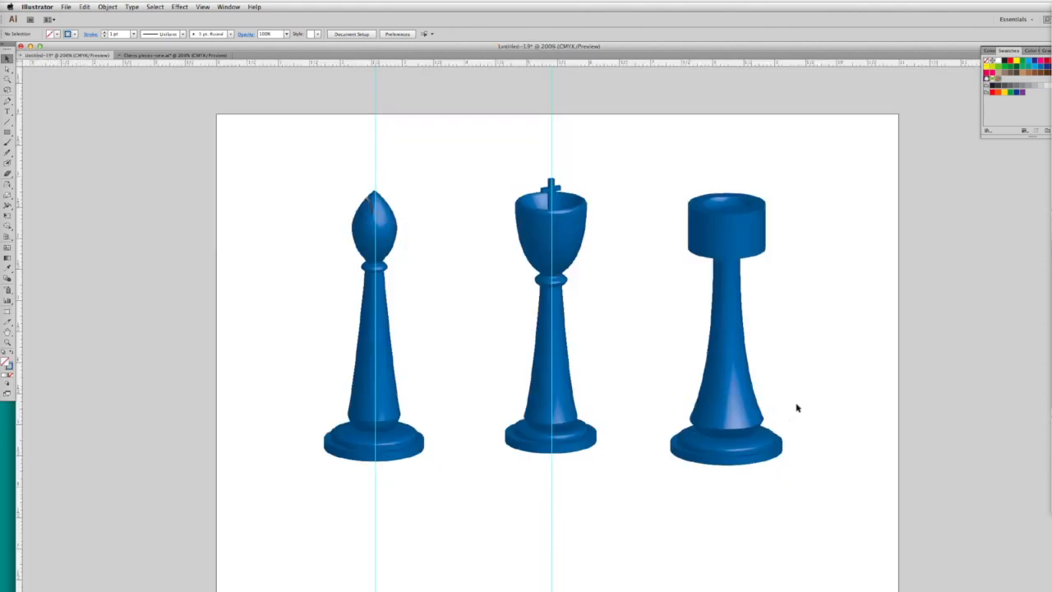
scroll(796, 408, right, 5)
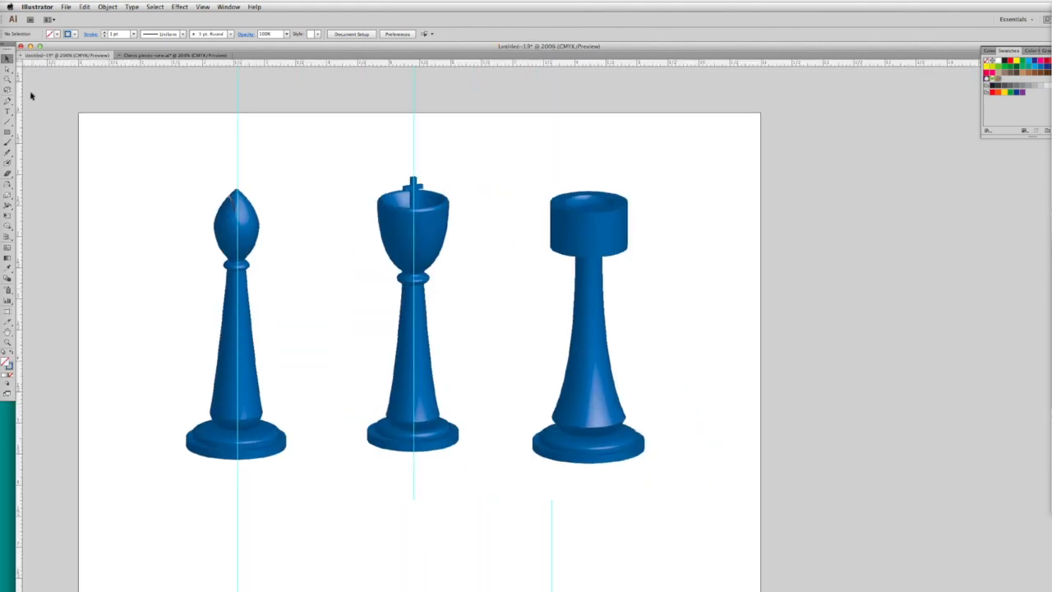
Widen the top of the rook's shaft by moving the profile's anchor point beneath the head outward in Outline view.
click(7, 69)
key(super+y)
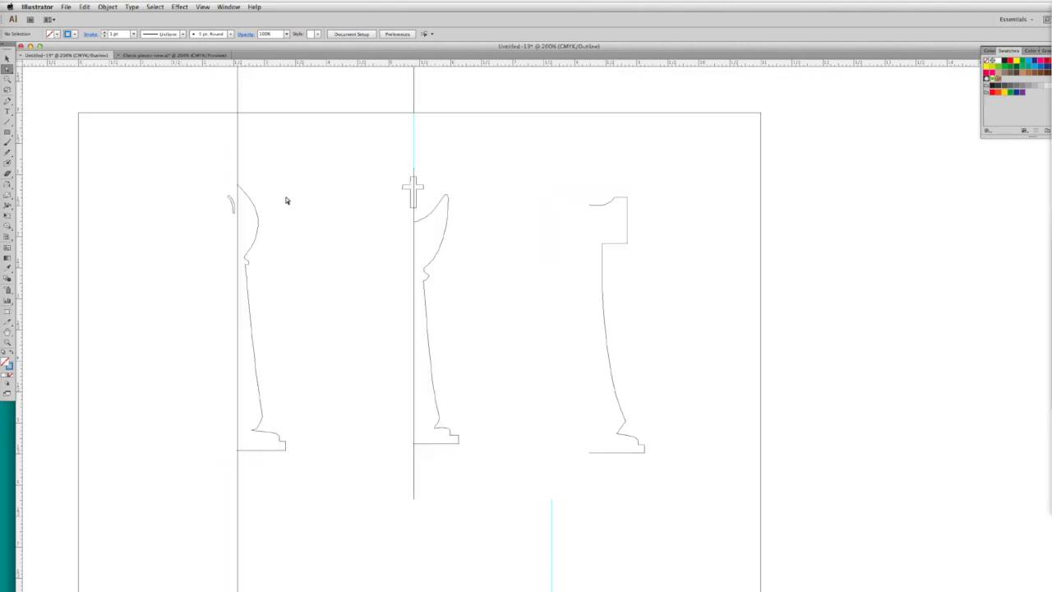
click(603, 245)
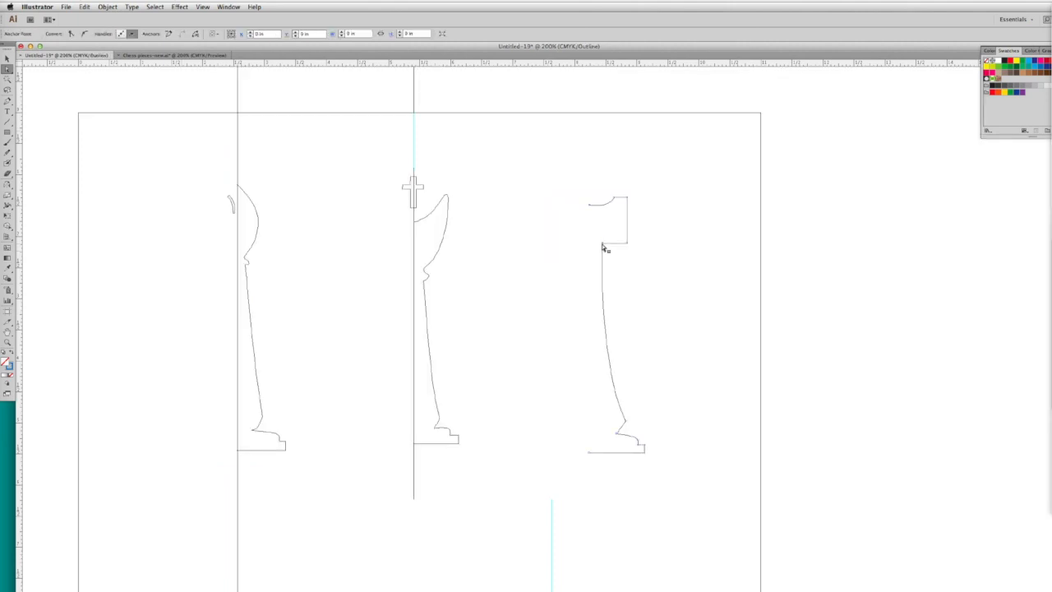
click(607, 244)
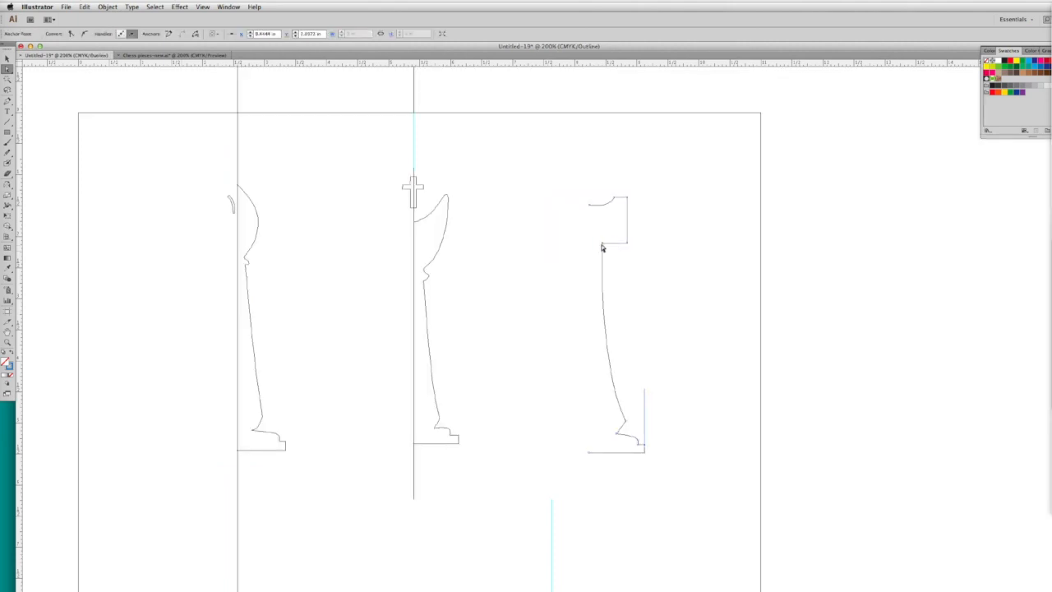
drag(605, 244, 612, 247)
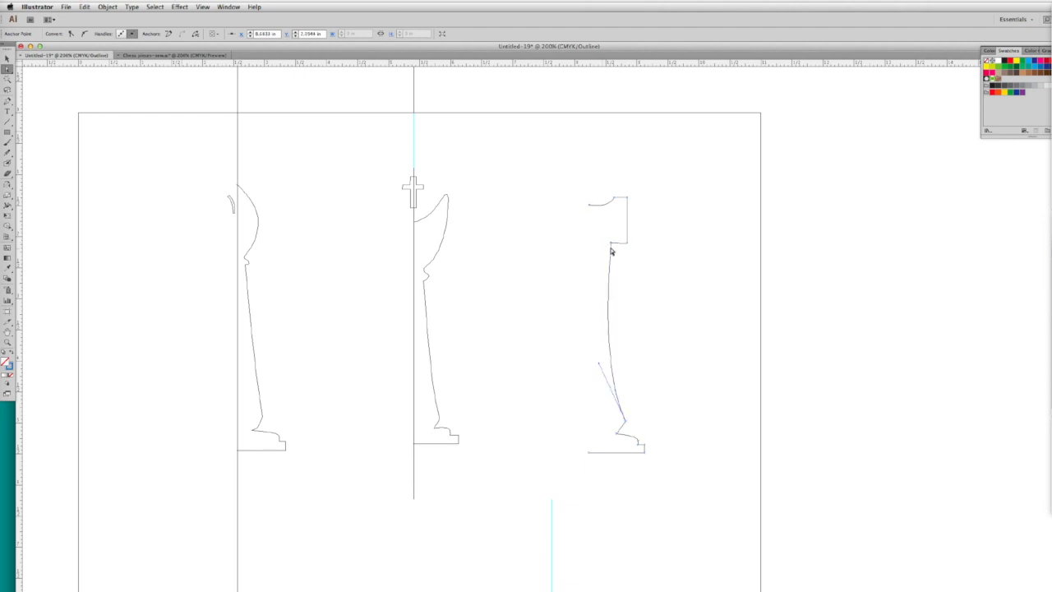
drag(8, 101, 40, 123)
click(6, 69)
key(super+y)
click(667, 266)
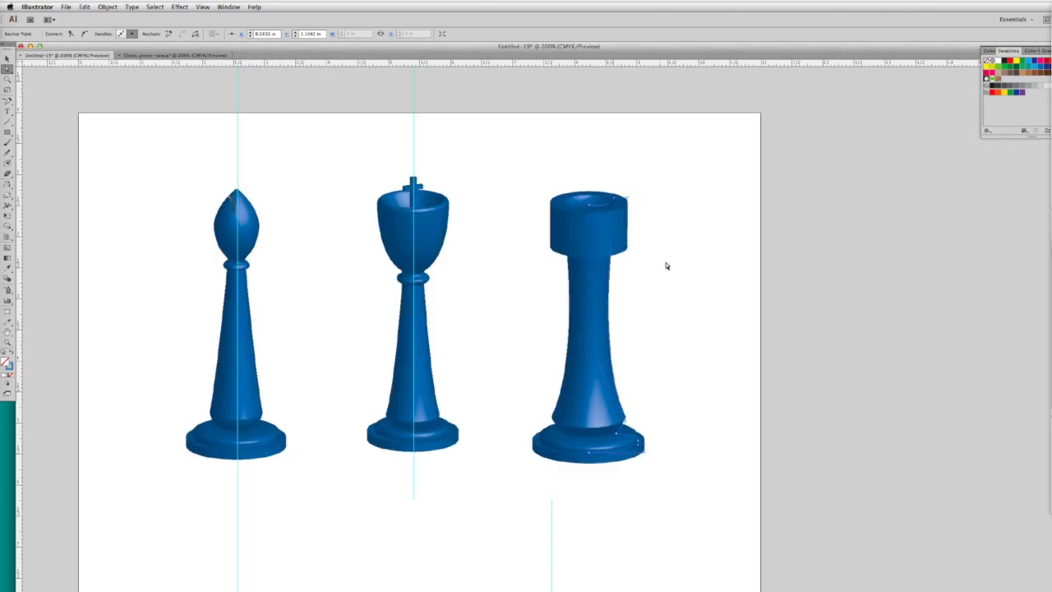
Turn the rook profile's top curve into a steep, straight inner wall by lowering its end point and adjusting the curve handle.
click(8, 342)
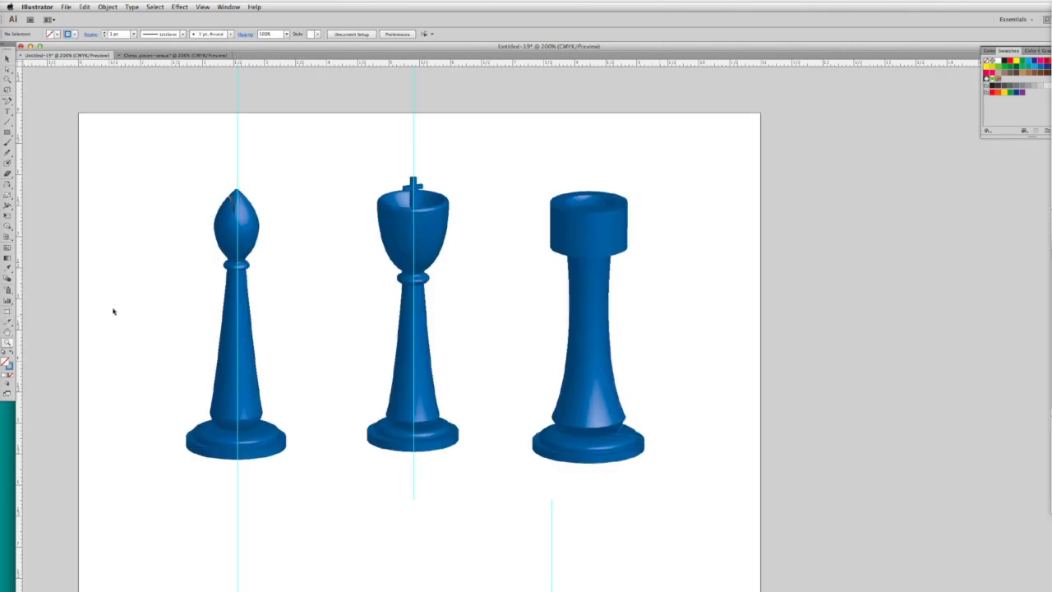
drag(531, 175, 728, 326)
key(a)
key(super+y)
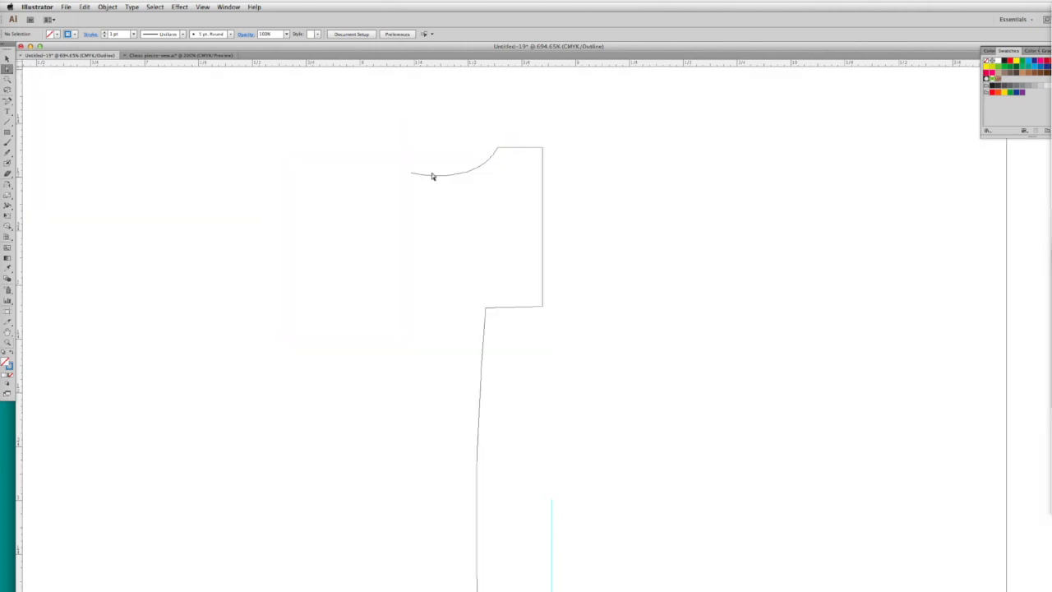
drag(409, 173, 484, 238)
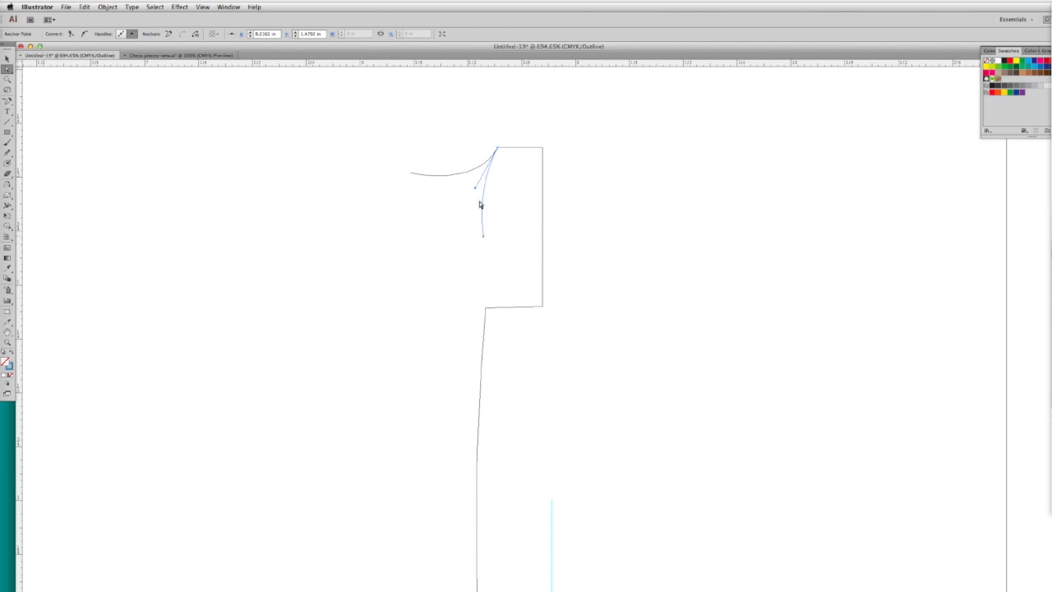
drag(475, 190, 486, 227)
Add an anchor point near the lower end of the rook profile's inner wall with the Add Anchor Point tool.
drag(7, 100, 43, 114)
click(458, 240)
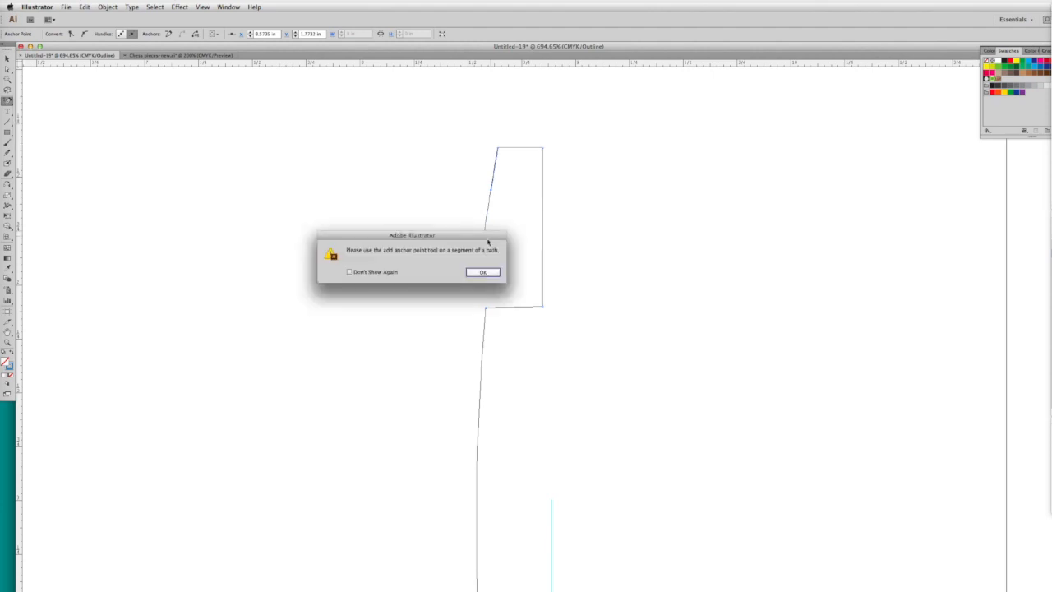
key(Return)
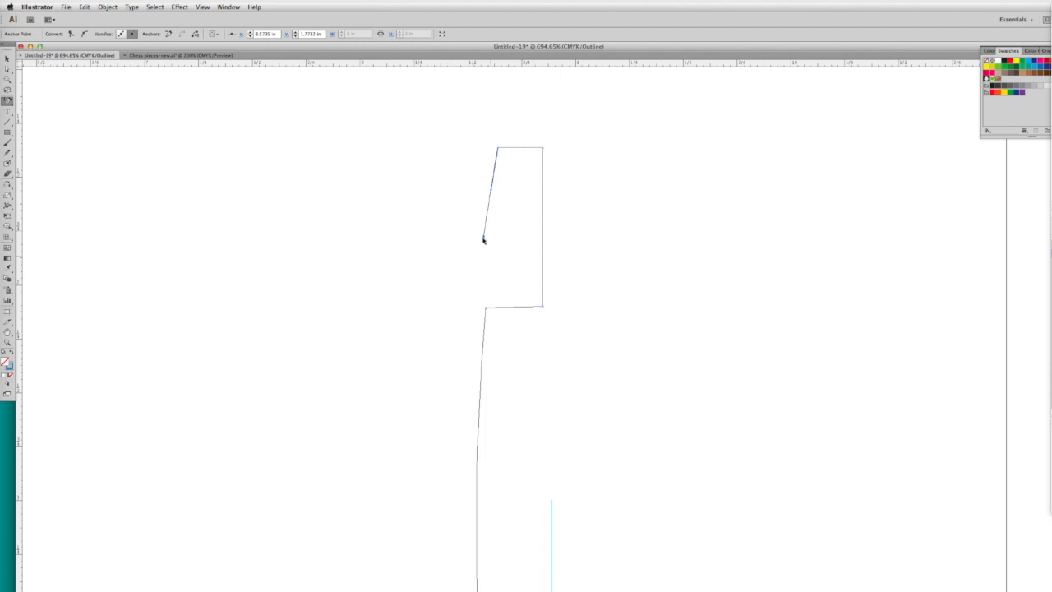
click(484, 239)
key(Return)
Form a flat floor for the rook's hollow by pulling the path's end to the center axis and straightening the inner corner.
key(a)
drag(484, 237, 411, 227)
drag(485, 228, 484, 225)
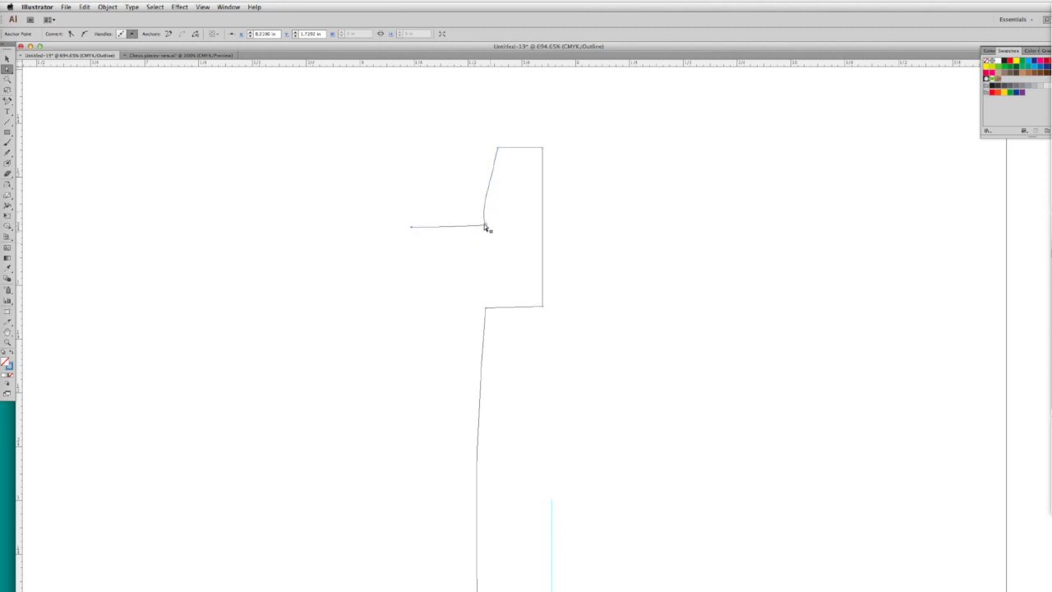
click(483, 216)
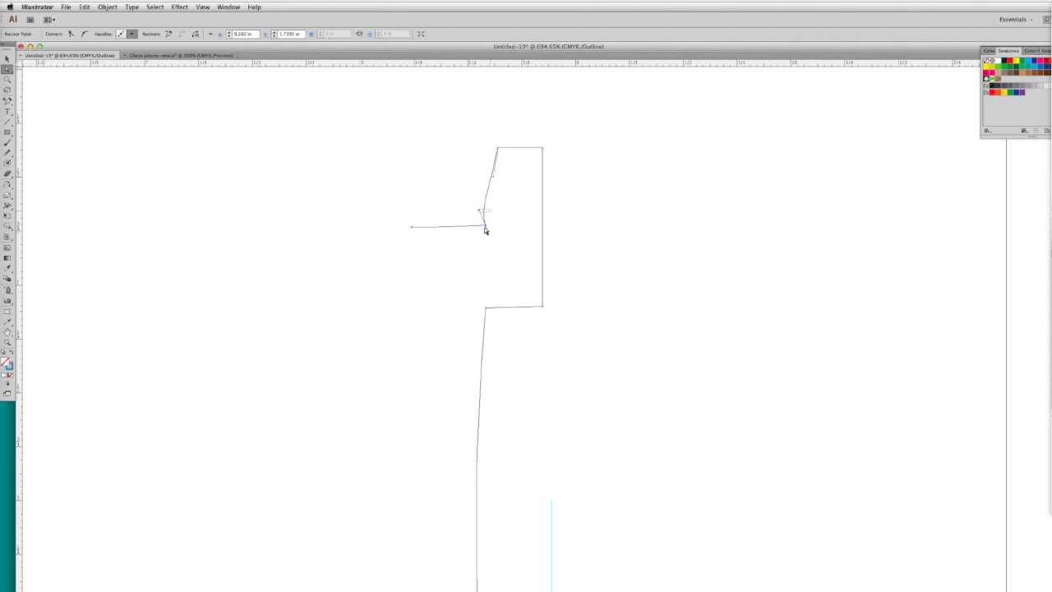
drag(479, 210, 486, 210)
click(412, 227)
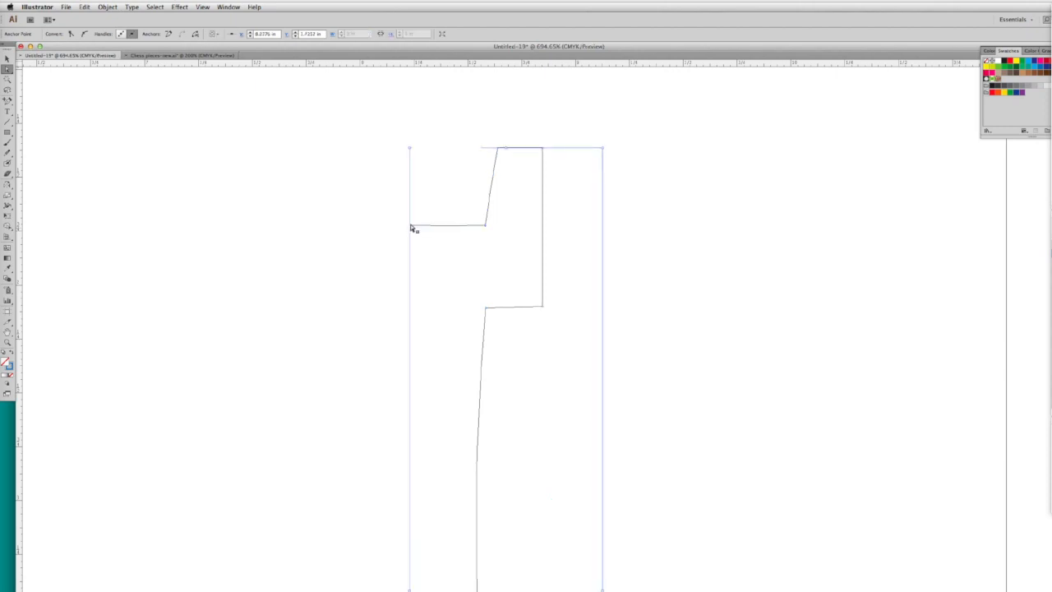
key(ctrl+y)
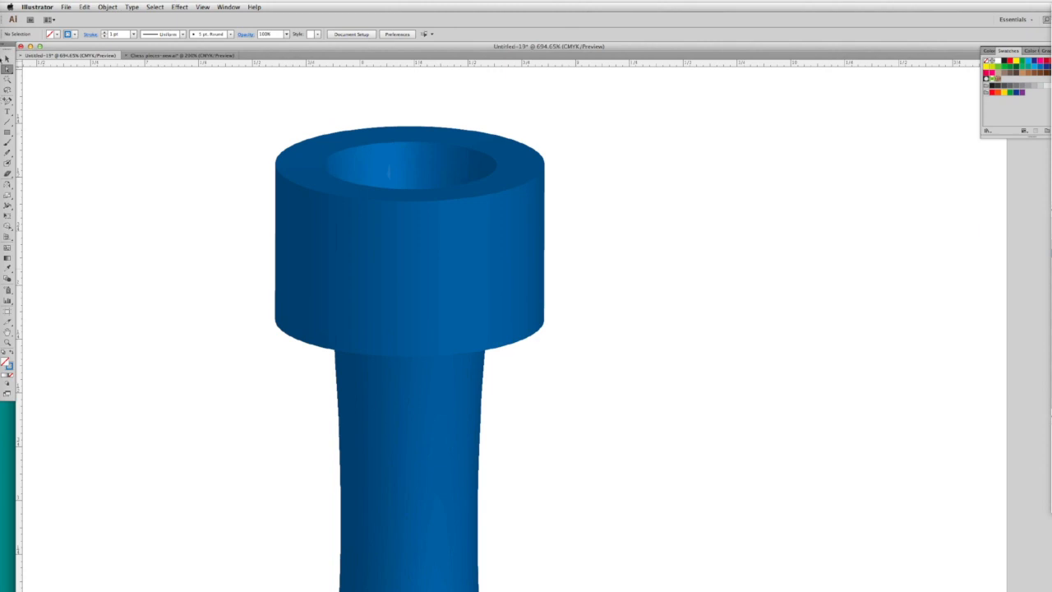
click(387, 243)
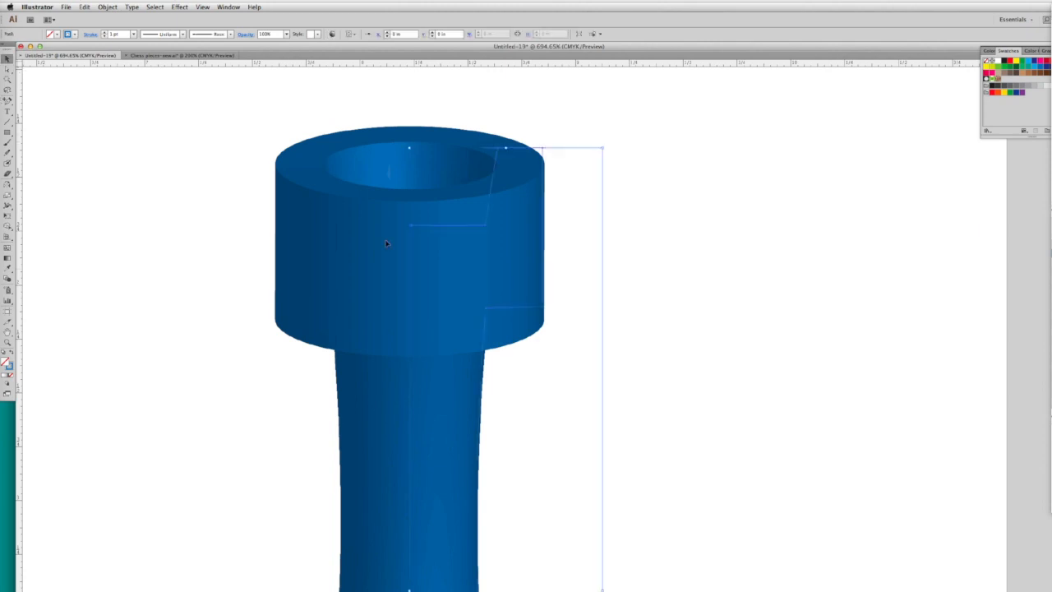
click(646, 257)
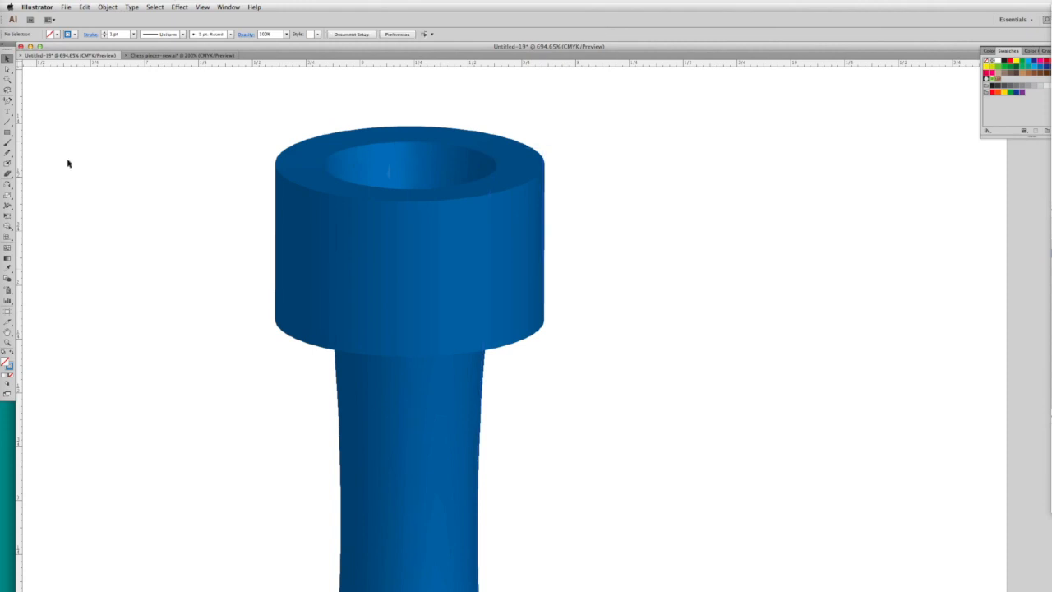
Draw a closed notch shape with the Pen tool across the rook's front right rim and down the outer face.
drag(8, 100, 40, 103)
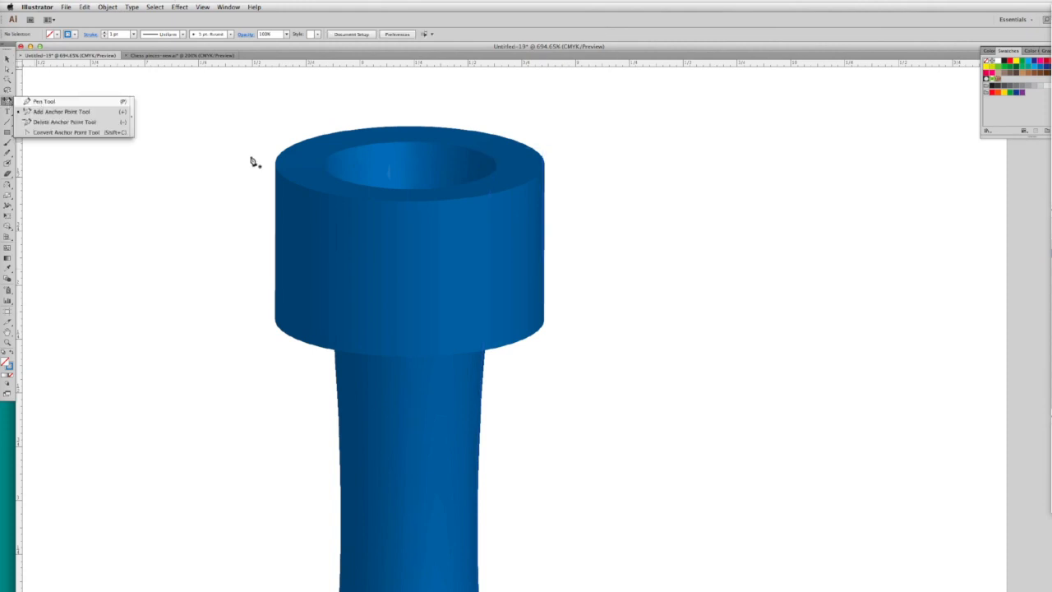
drag(9, 98, 56, 103)
click(482, 179)
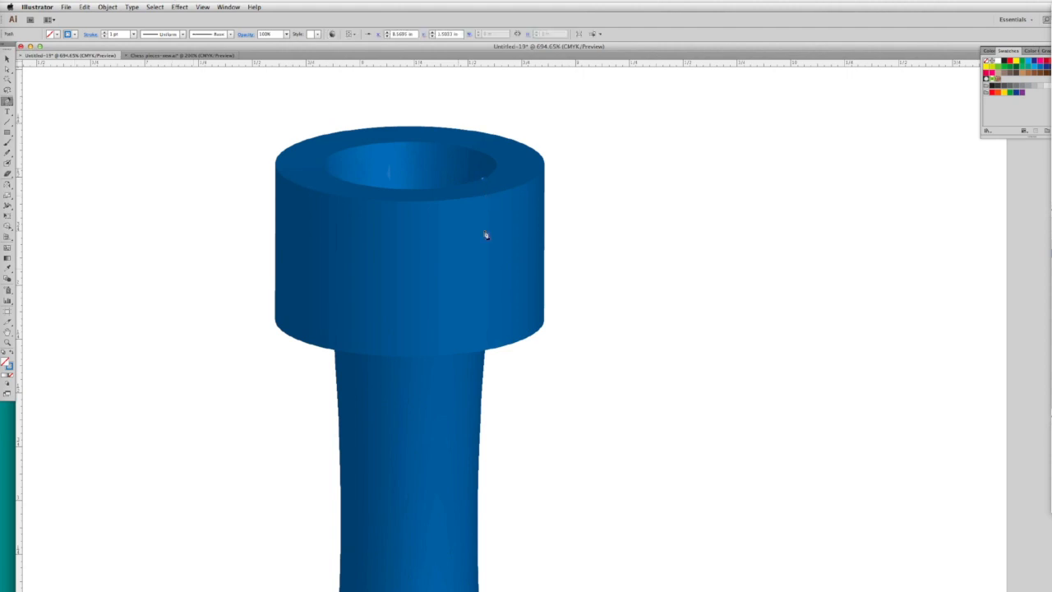
drag(507, 190, 505, 251)
key(super+z)
shift+click(504, 261)
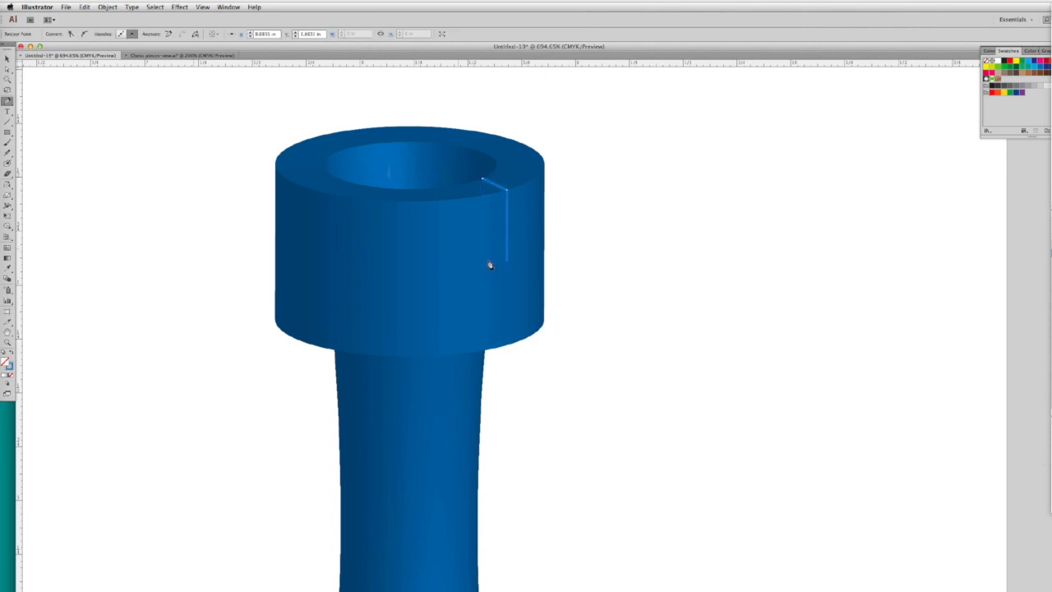
shift+click(487, 260)
shift+click(487, 194)
click(469, 179)
key(super+z)
click(464, 185)
click(483, 183)
Remove the notch shape's stroke and fill it with the blue C=85 M=50 Y=0 K=0 swatch.
click(7, 59)
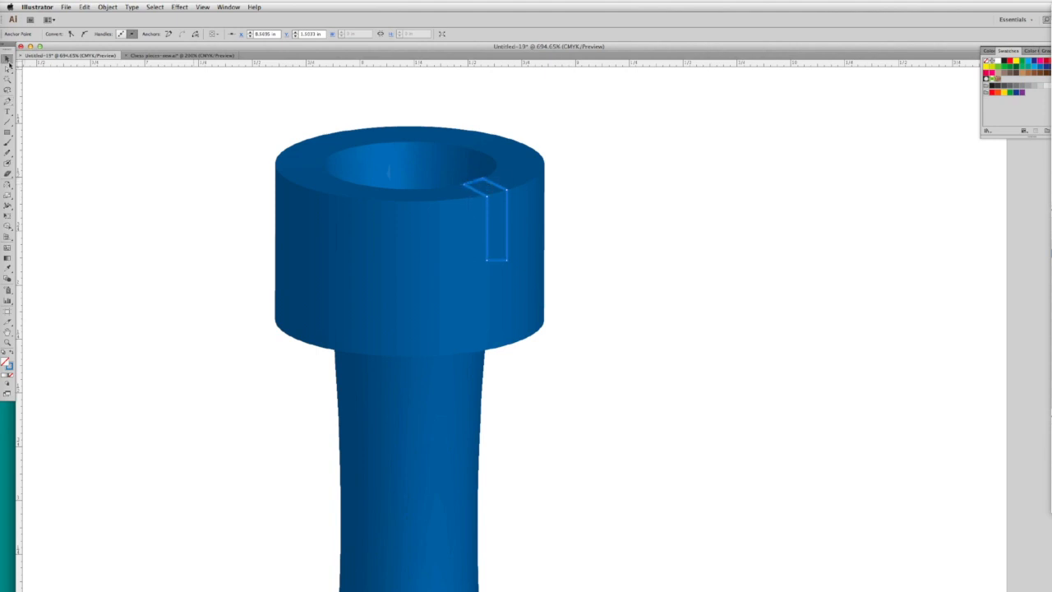
click(9, 368)
click(10, 370)
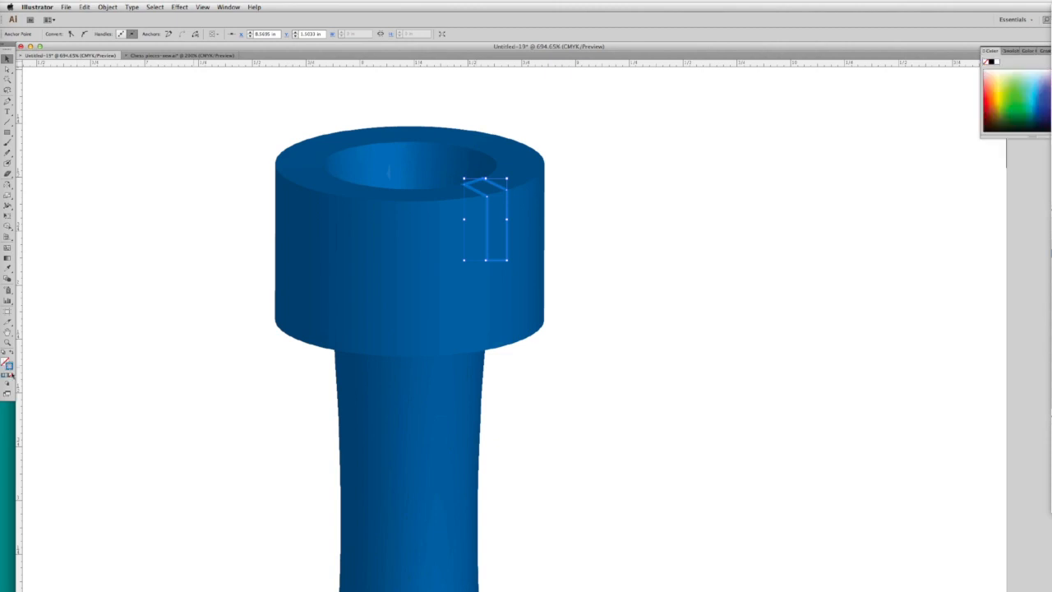
click(11, 374)
click(1009, 51)
click(1044, 70)
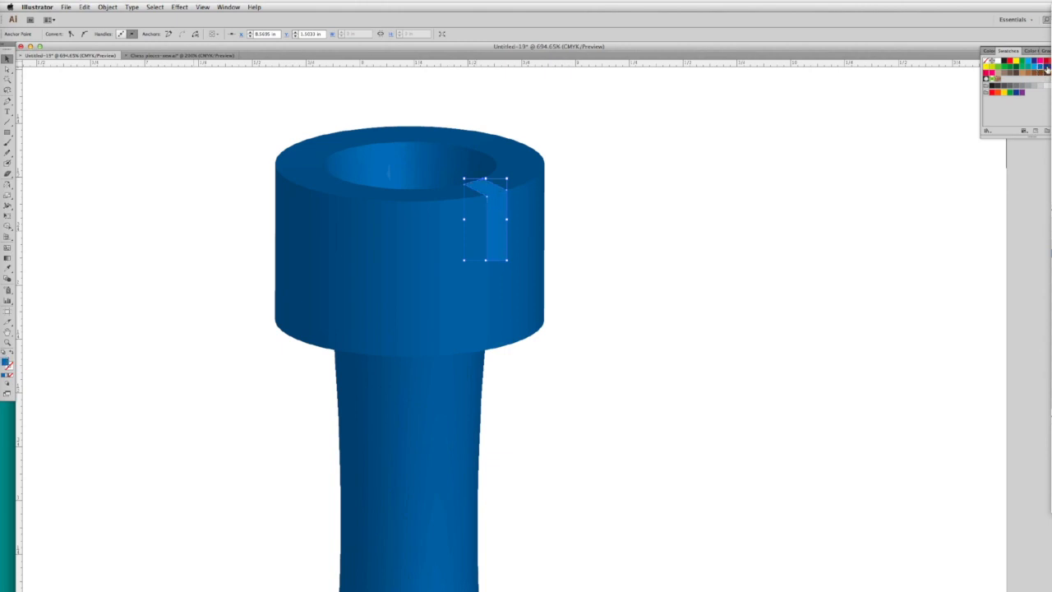
click(1042, 66)
click(1041, 72)
Duplicate the blue C=85 M=50 Y=0 K=0 swatch.
double_click(1042, 73)
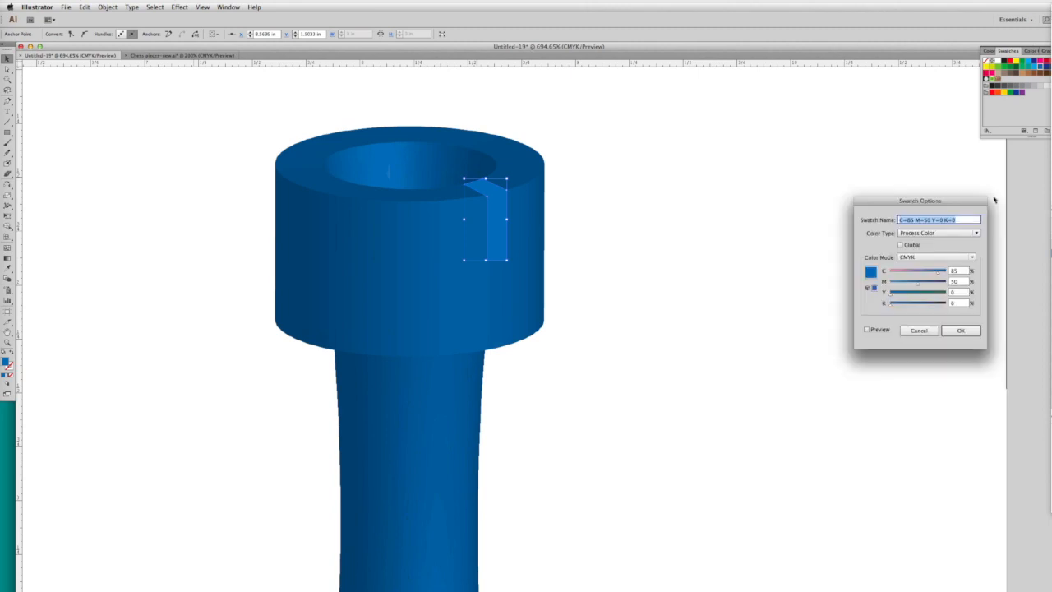
click(920, 330)
click(1046, 51)
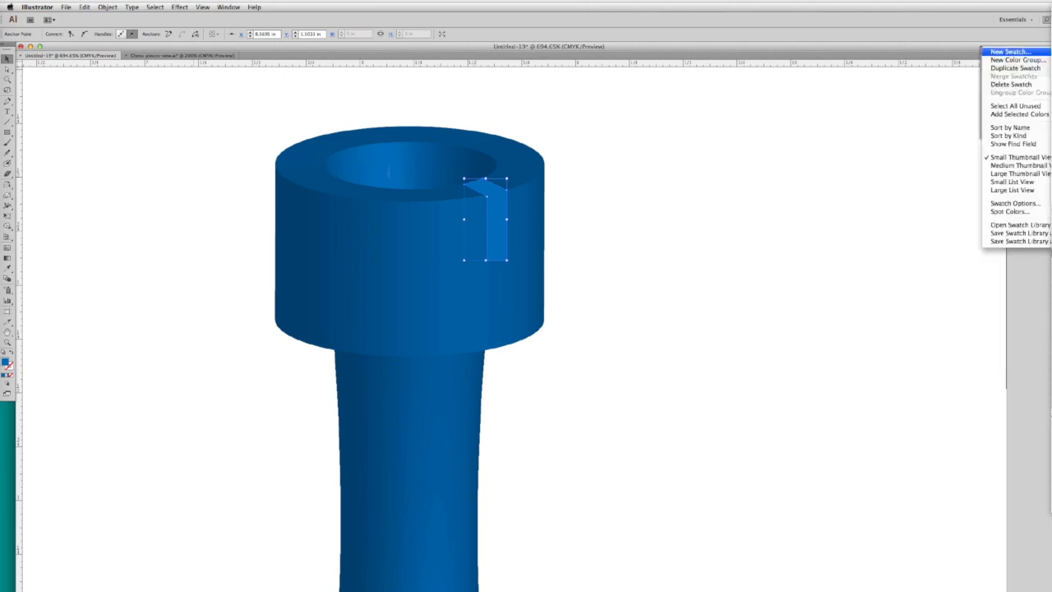
click(1040, 69)
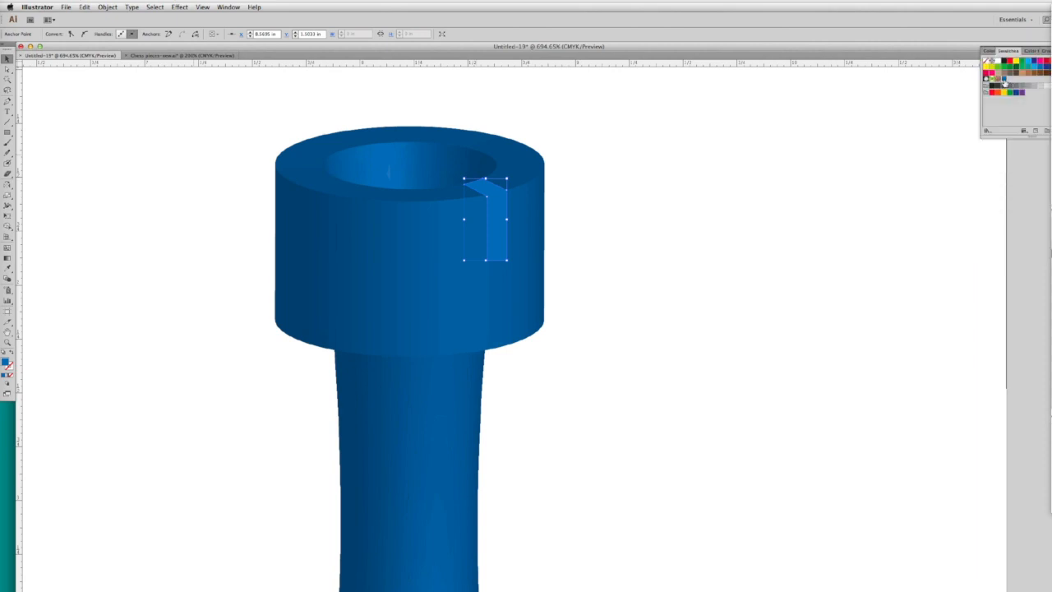
Darken the notch shape's fill by raising the duplicated blue swatch's black (K) component to about 53%, with preview on.
double_click(1003, 83)
drag(890, 308, 903, 307)
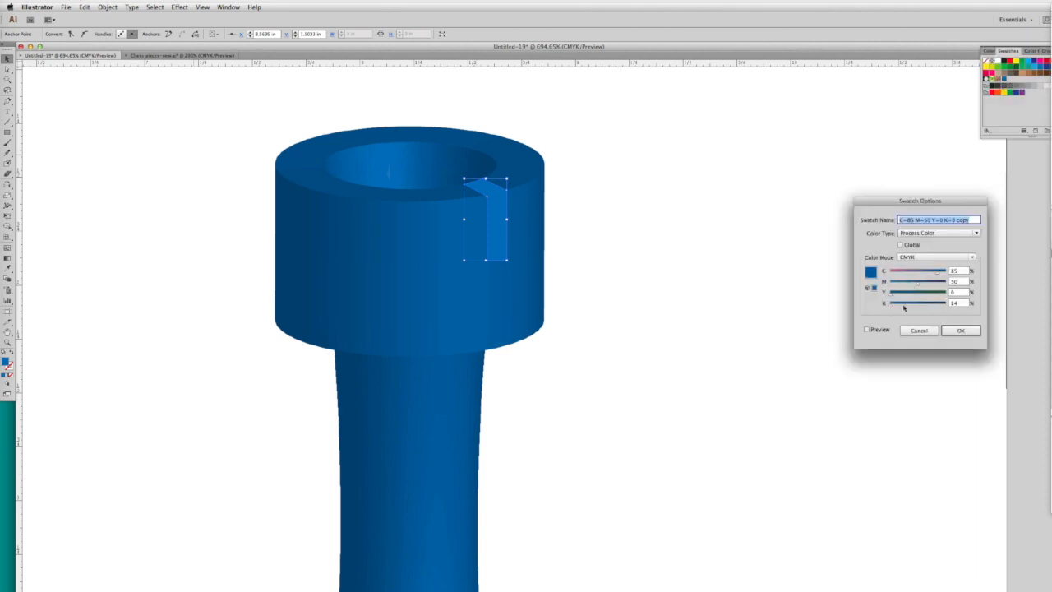
click(866, 330)
mouse_move(908, 309)
mouse_down()
mouse_move(926, 308)
mouse_move(918, 305)
mouse_up()
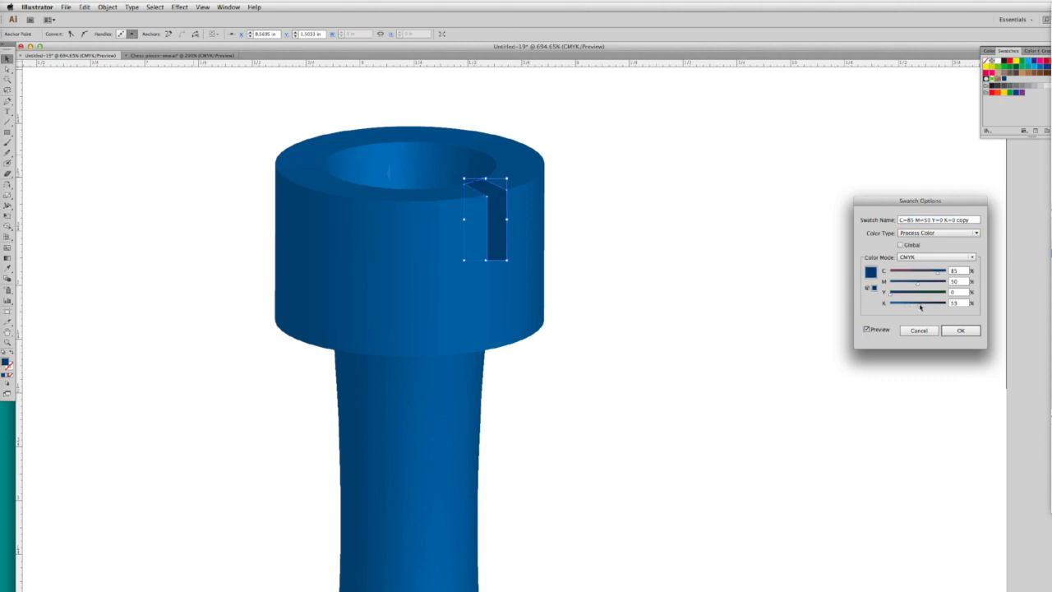
click(961, 330)
click(645, 270)
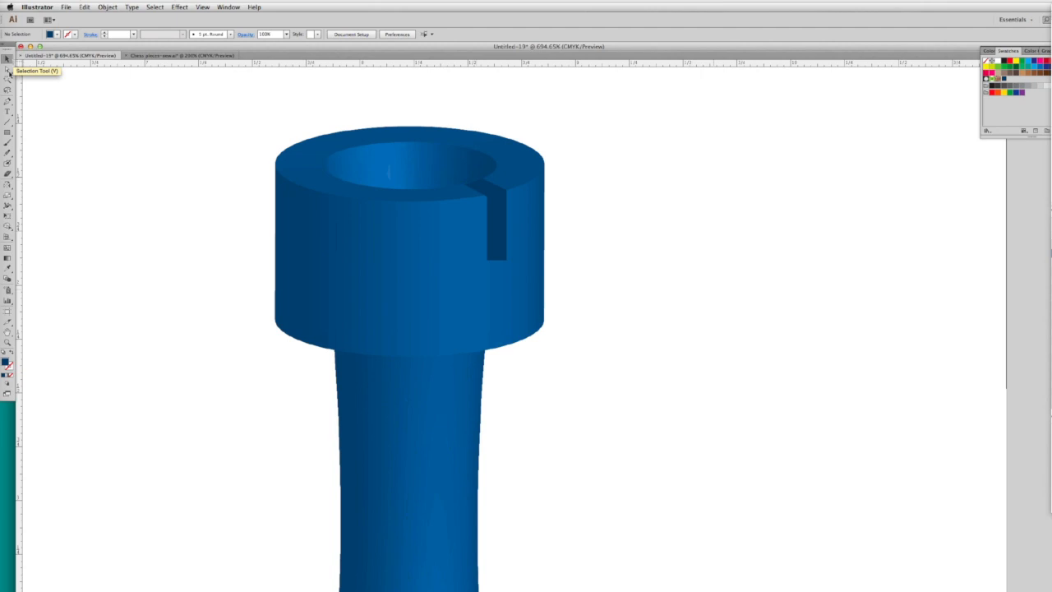
Pull the lower left anchor point of the rook's notch slightly down so its bottom edge slants with the rounded face.
click(7, 69)
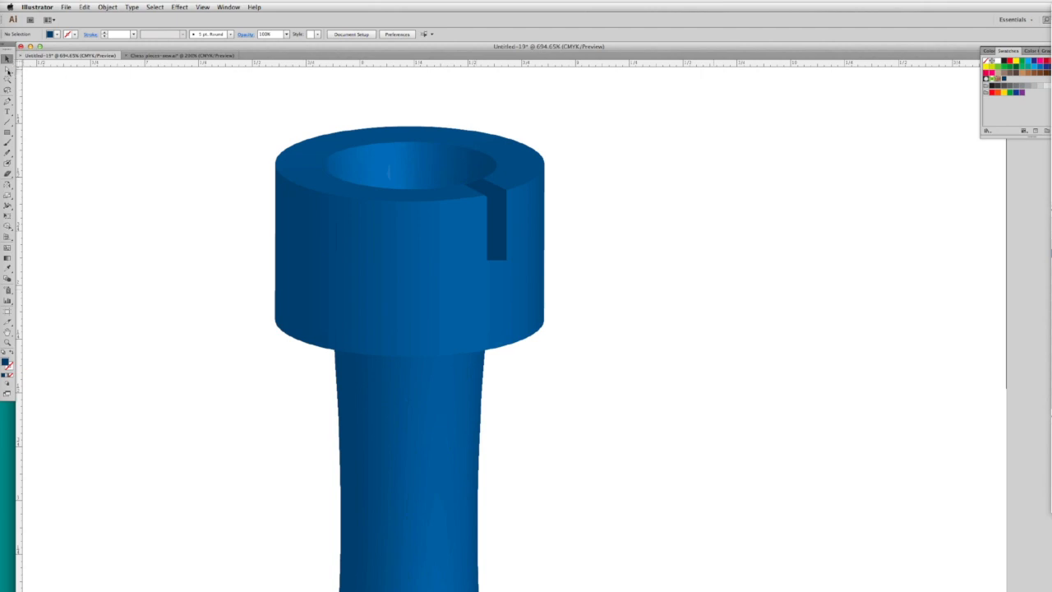
click(488, 263)
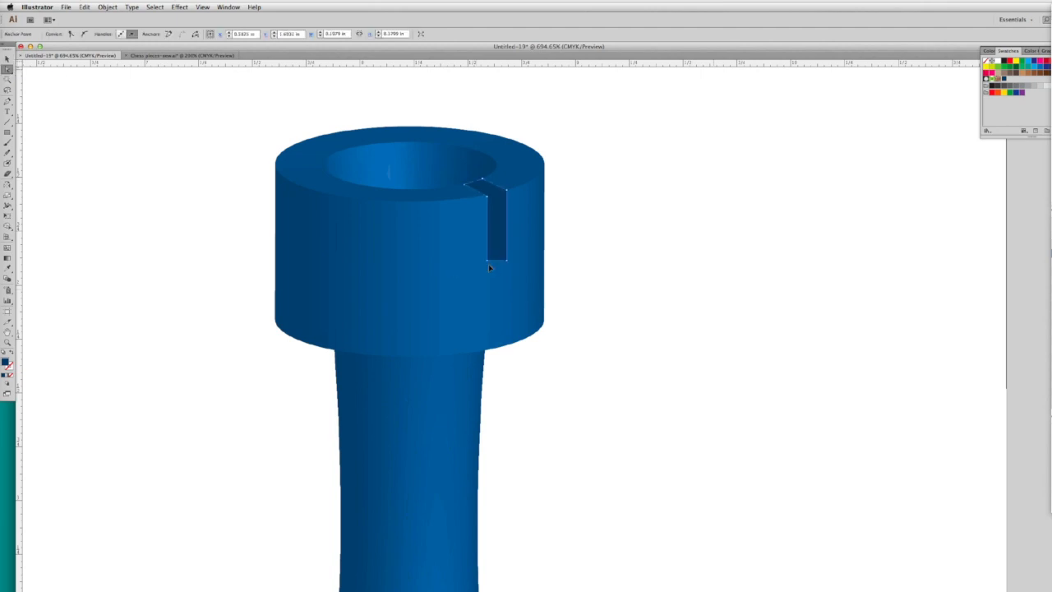
click(637, 283)
drag(488, 262, 487, 265)
click(605, 280)
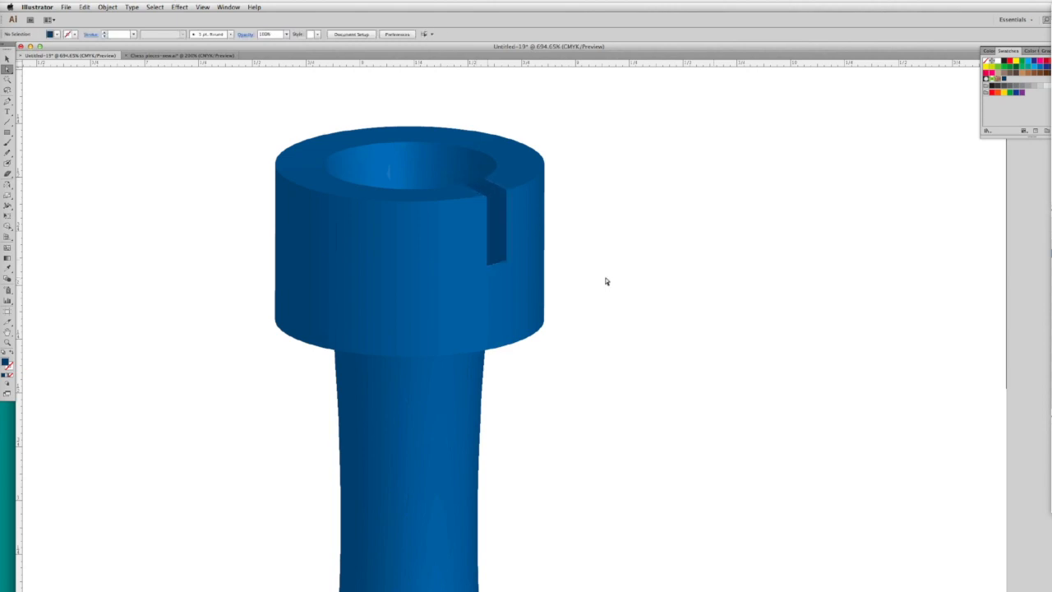
Fill the notch shape with a linear gradient running from the original blue swatch to its darker copy.
click(499, 203)
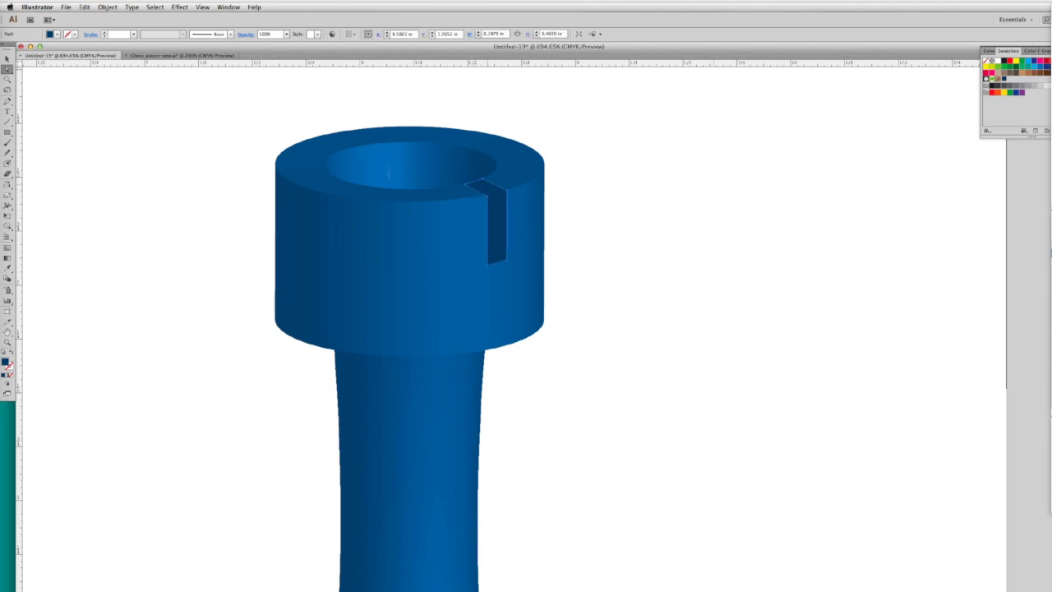
key(super+F9)
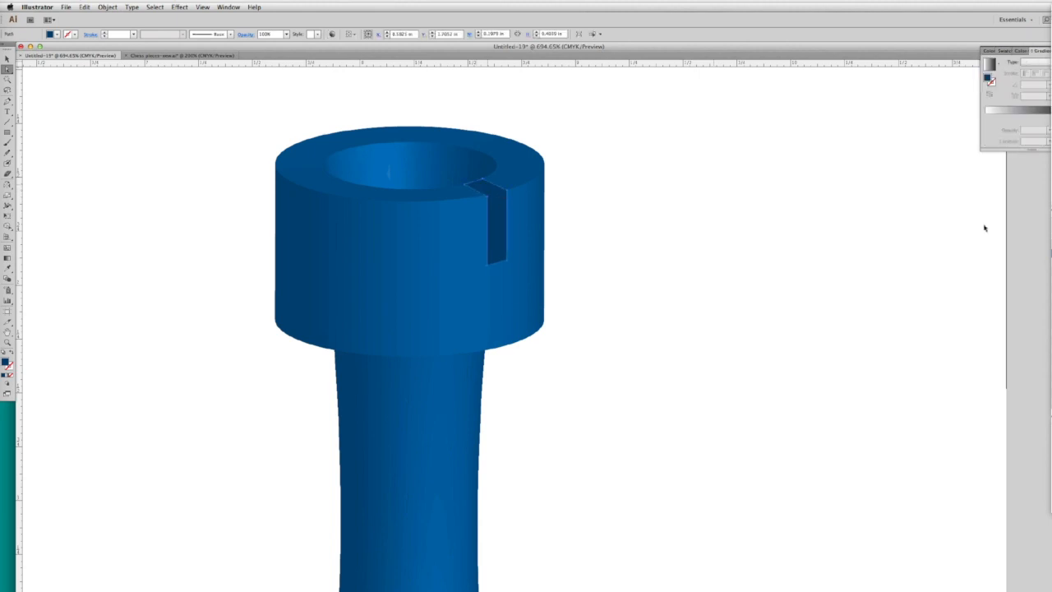
drag(985, 227, 984, 226)
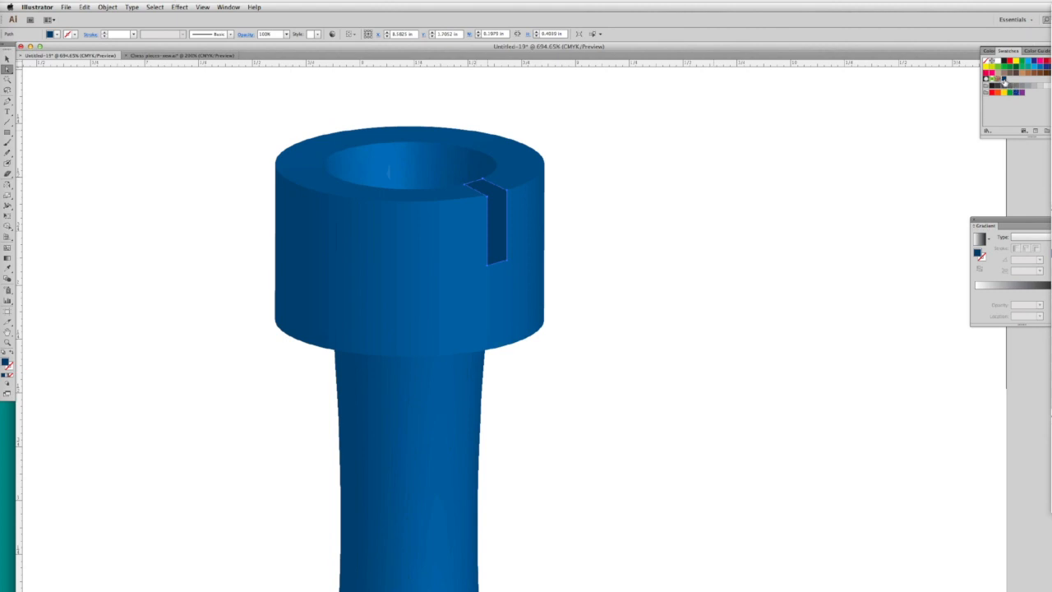
drag(1022, 253, 1050, 291)
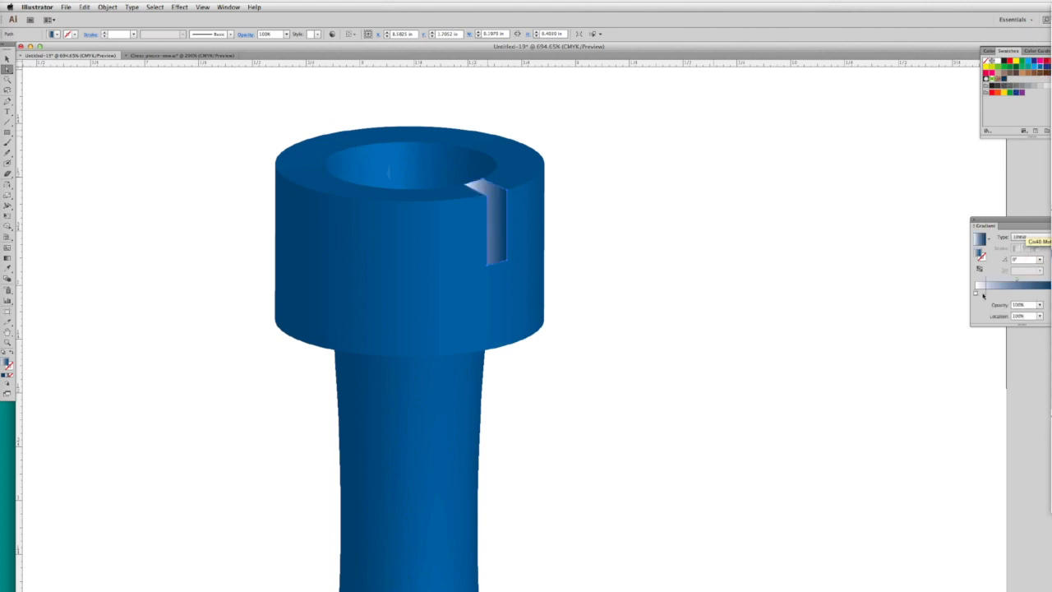
drag(976, 294, 975, 292)
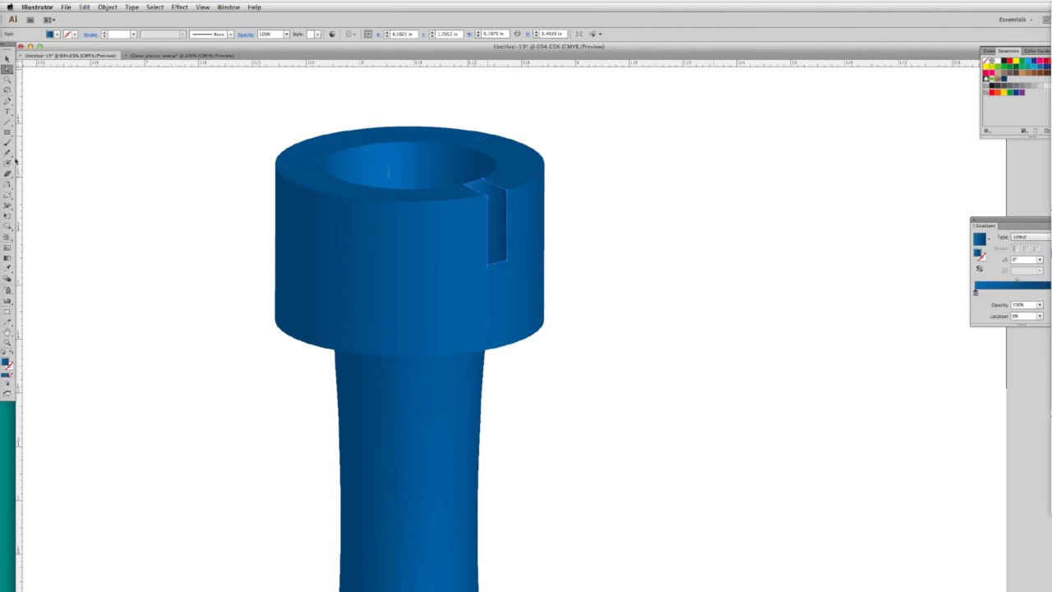
Redirect the notch's gradient with the Gradient tool so it runs horizontally from its right edge to its left edge.
click(7, 258)
mouse_move(505, 194)
mouse_down()
mouse_move(463, 189)
mouse_move(525, 206)
mouse_move(509, 201)
mouse_up()
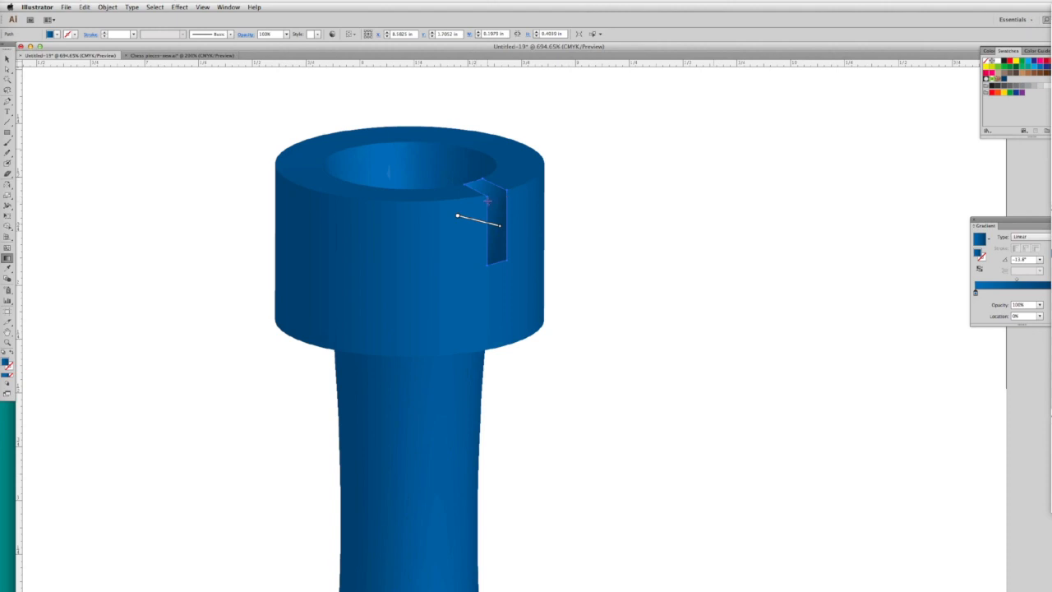
mouse_move(485, 200)
mouse_down()
mouse_move(510, 204)
mouse_move(488, 207)
mouse_up()
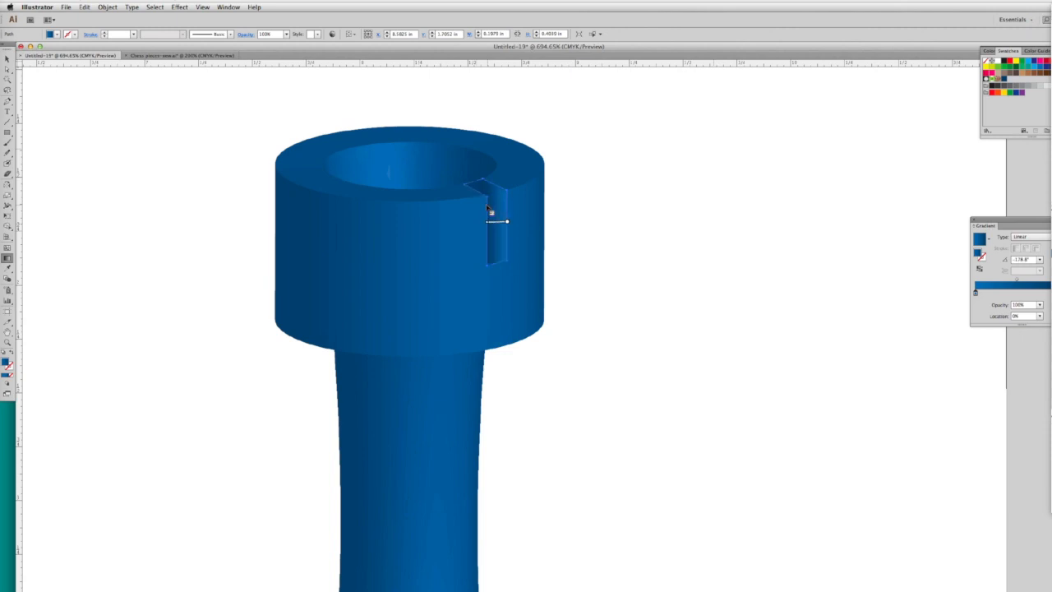
click(7, 59)
click(62, 112)
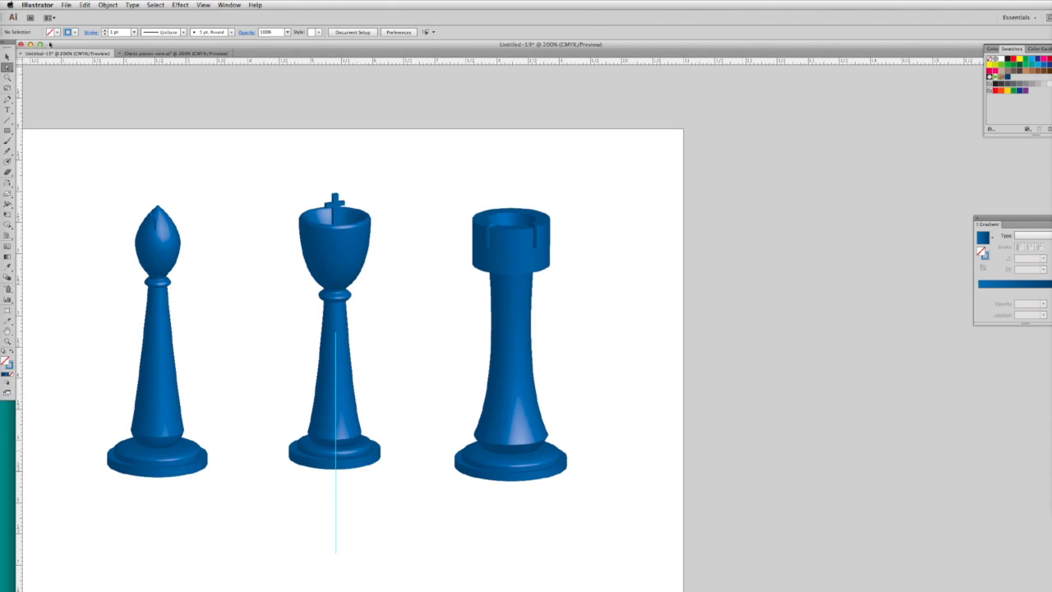
Save the document as Blue Chess Players.ai in the 3D Assignments folder.
click(66, 5)
click(82, 77)
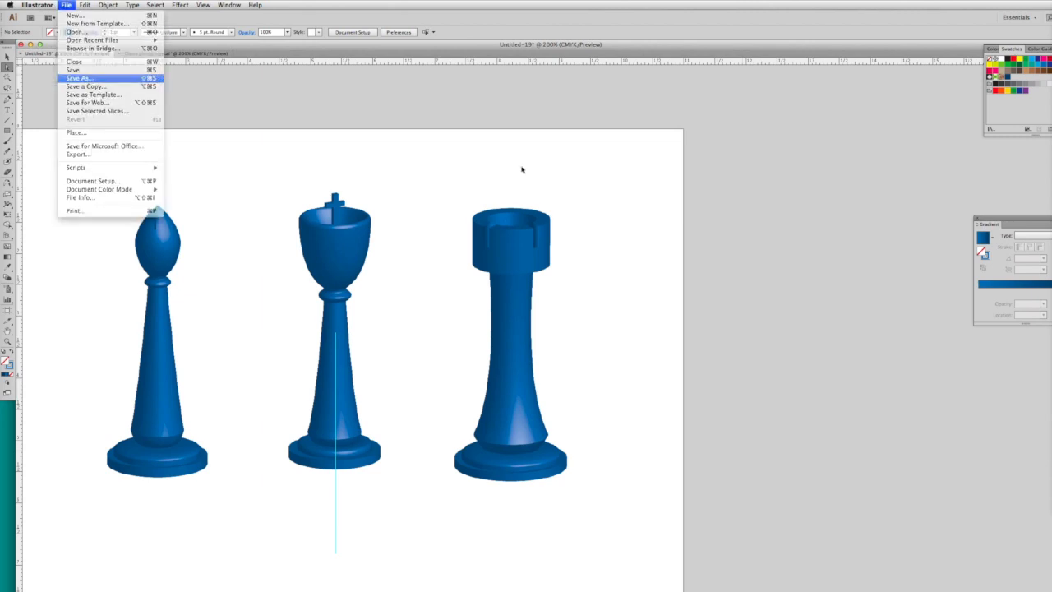
text(Blue Chess)
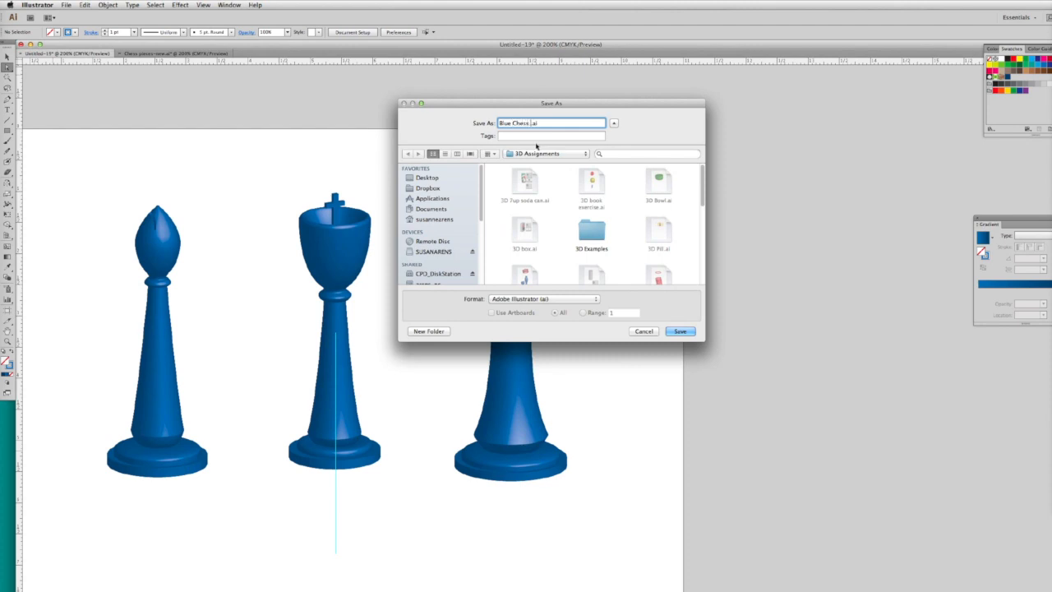
text( Players)
click(680, 331)
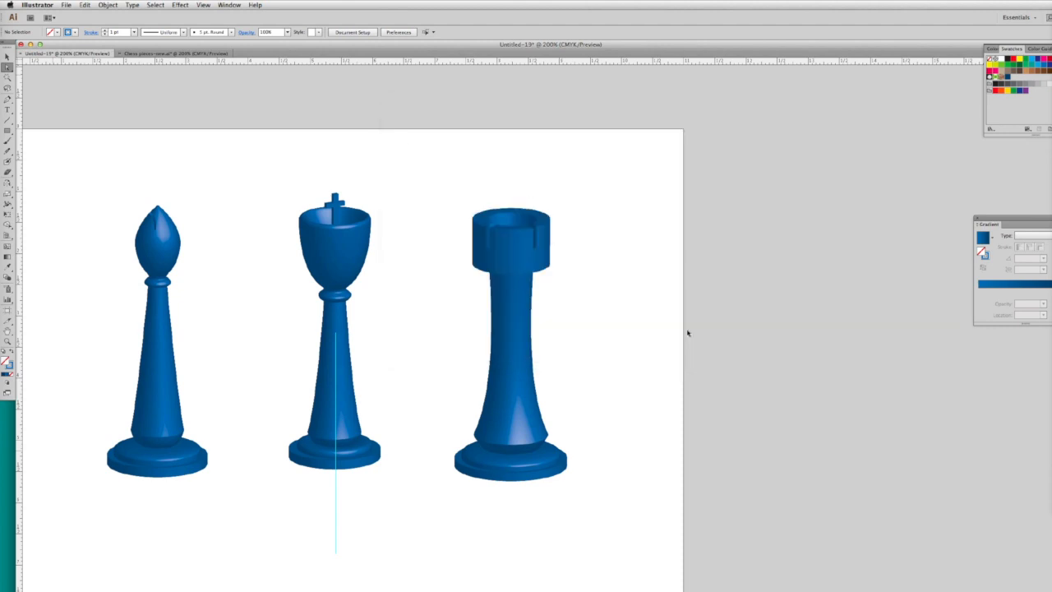
click(618, 410)
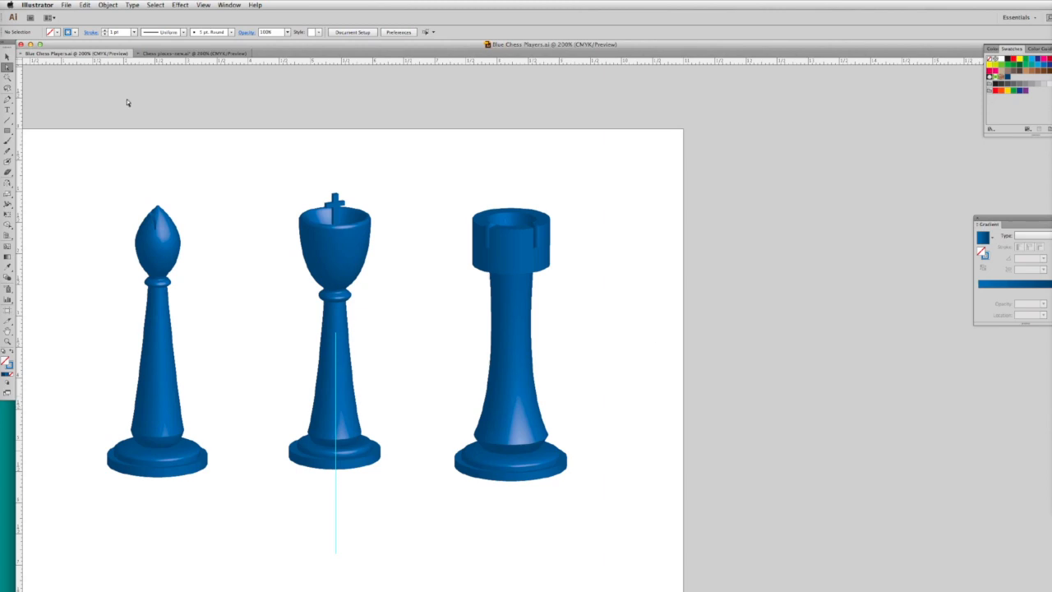
Create a new letter-size landscape CMYK document, 11 in by 8.5 in.
key(super+n)
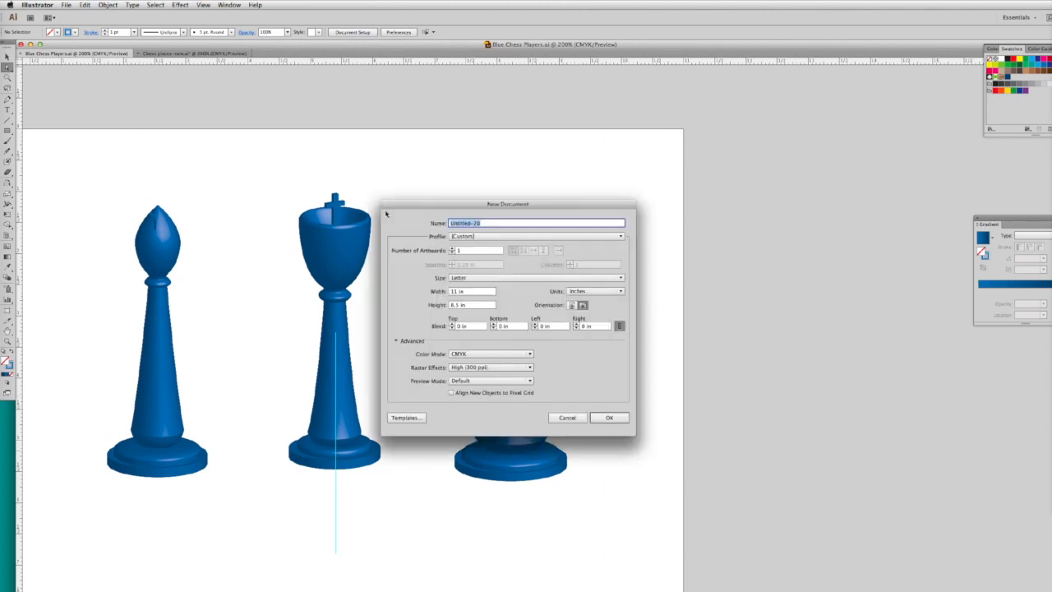
click(607, 417)
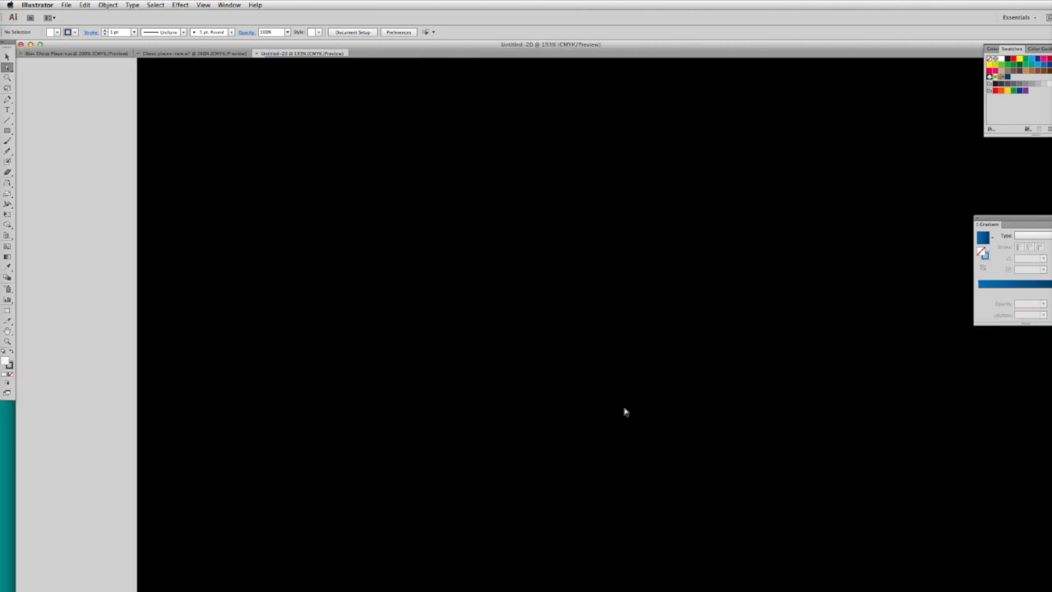
scroll(644, 353, right, 3)
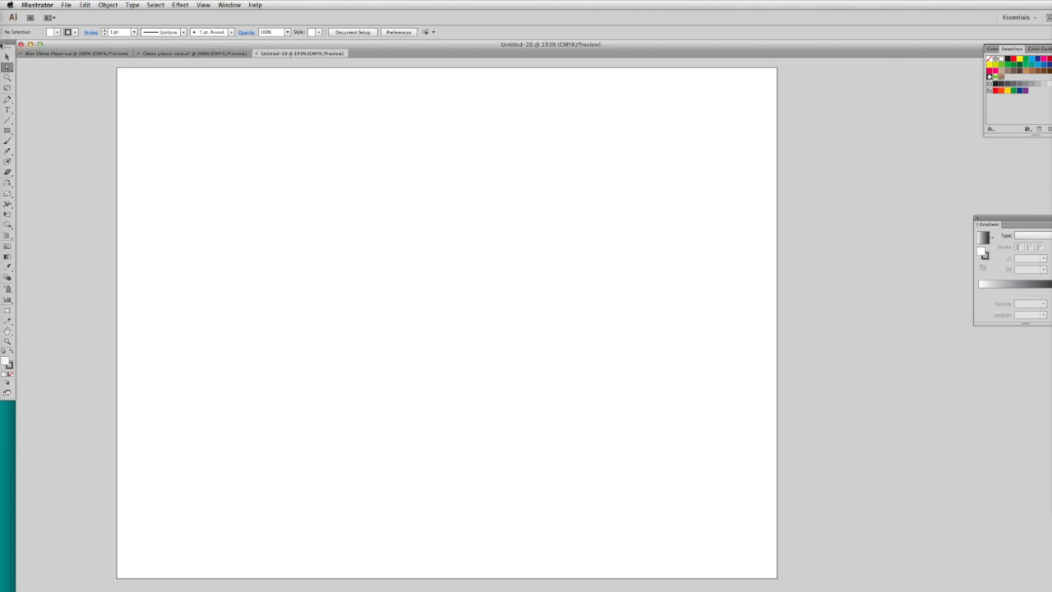
Display the two-point perspective grid and lower its vertical extent to just below the ground line near the artboard's bottom edge.
click(7, 43)
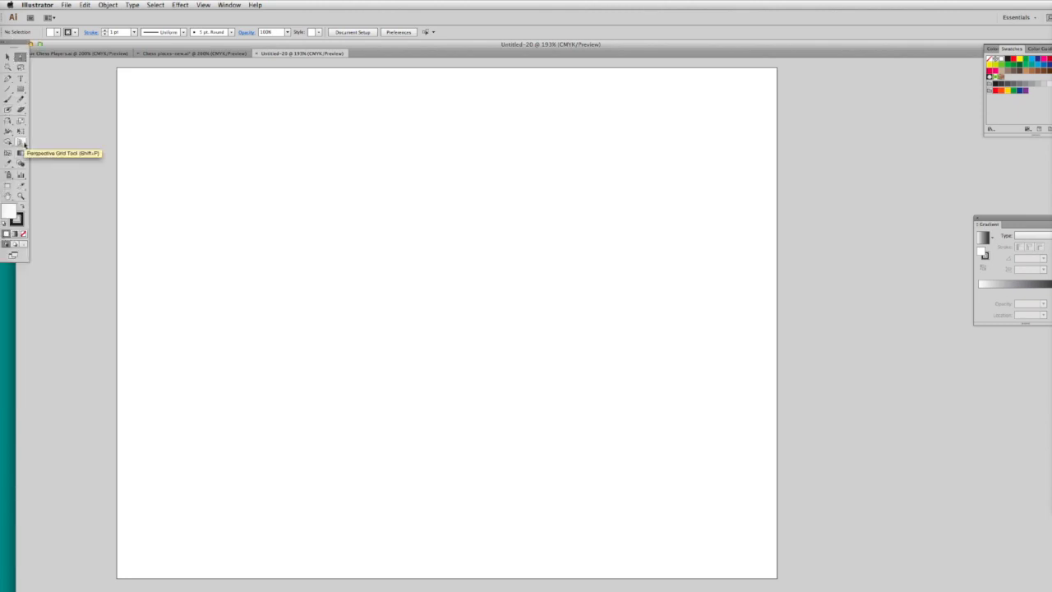
click(6, 43)
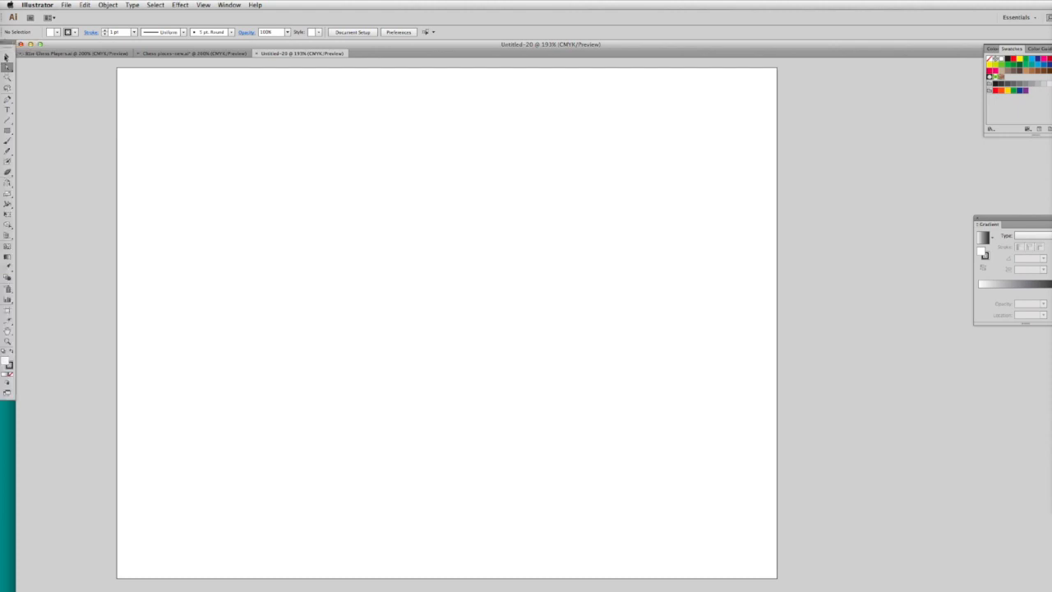
click(7, 236)
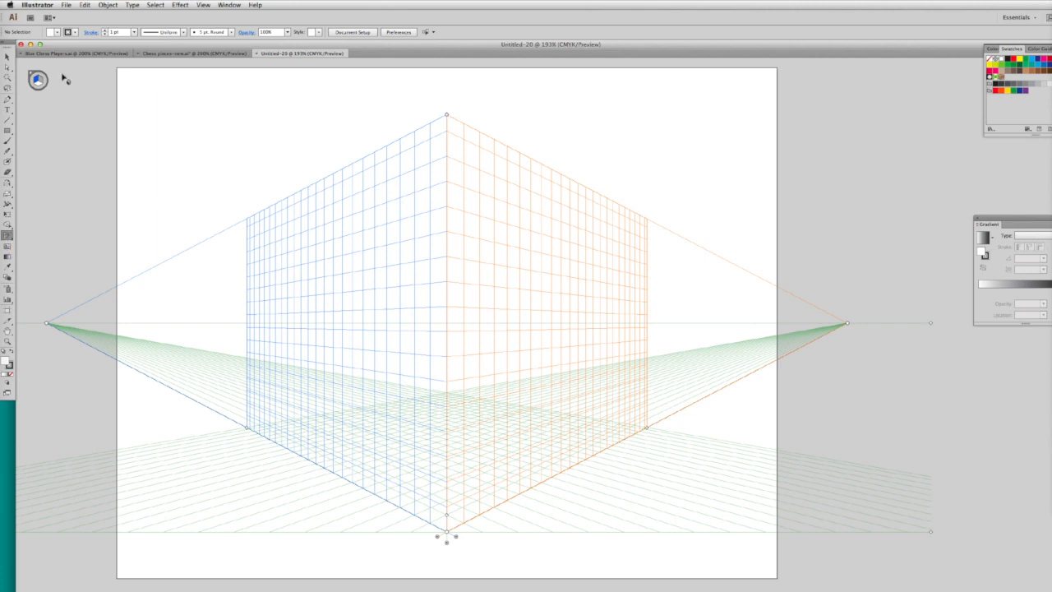
click(8, 57)
click(8, 204)
click(7, 234)
drag(446, 116, 446, 563)
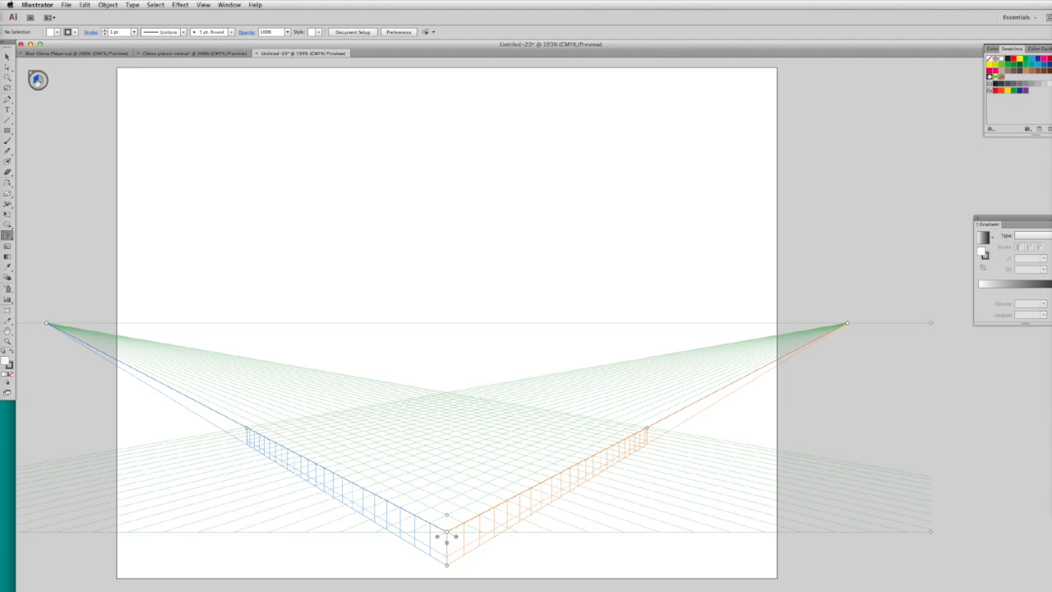
Make the horizontal ground plane the active perspective plane and set a black fill with no stroke.
click(42, 80)
click(11, 373)
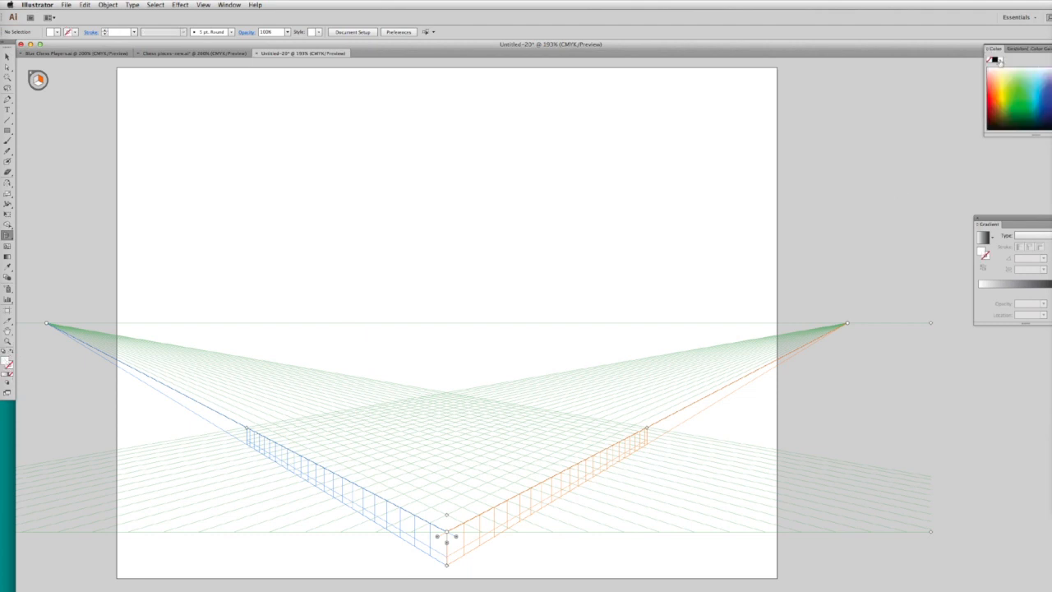
click(995, 60)
key(super+plus)
scroll(482, 477, down, 5)
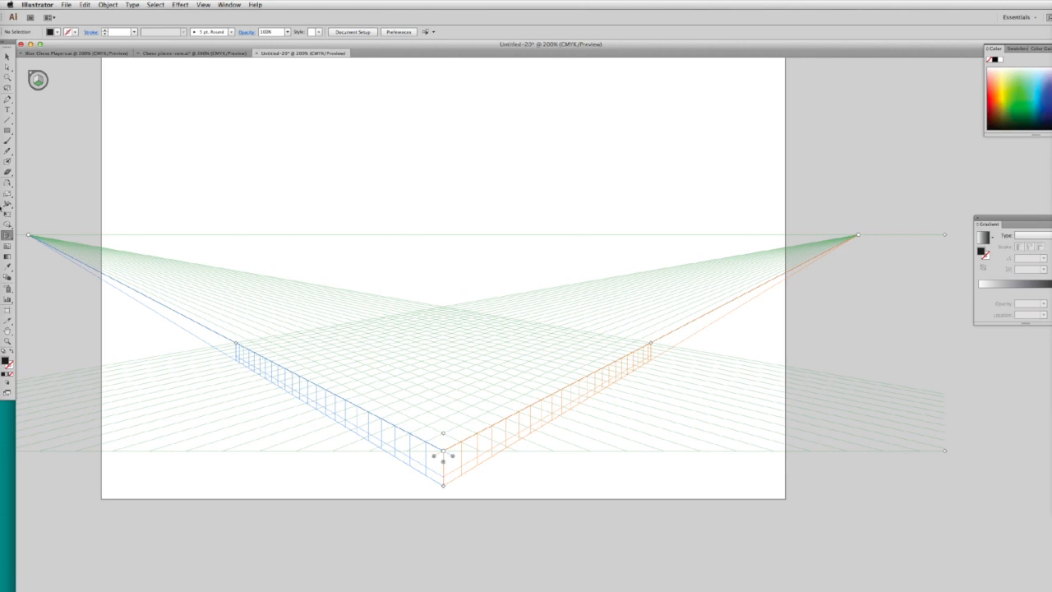
Draw black 30 pt squares on alternate ground-plane cells from the front corner along the left edge and in the row behind.
click(8, 130)
drag(443, 452, 422, 422)
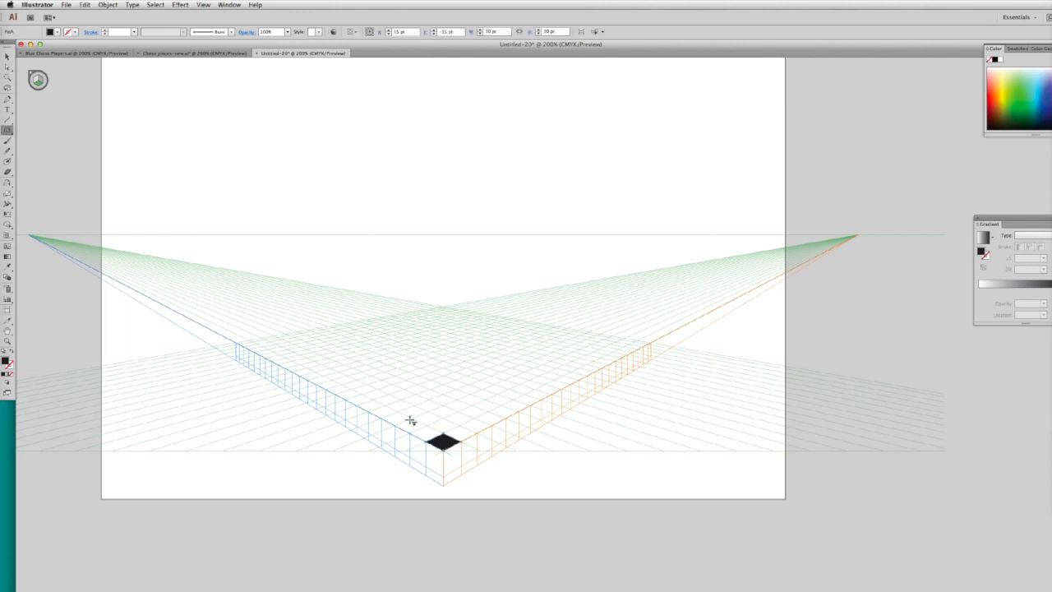
drag(410, 434, 387, 407)
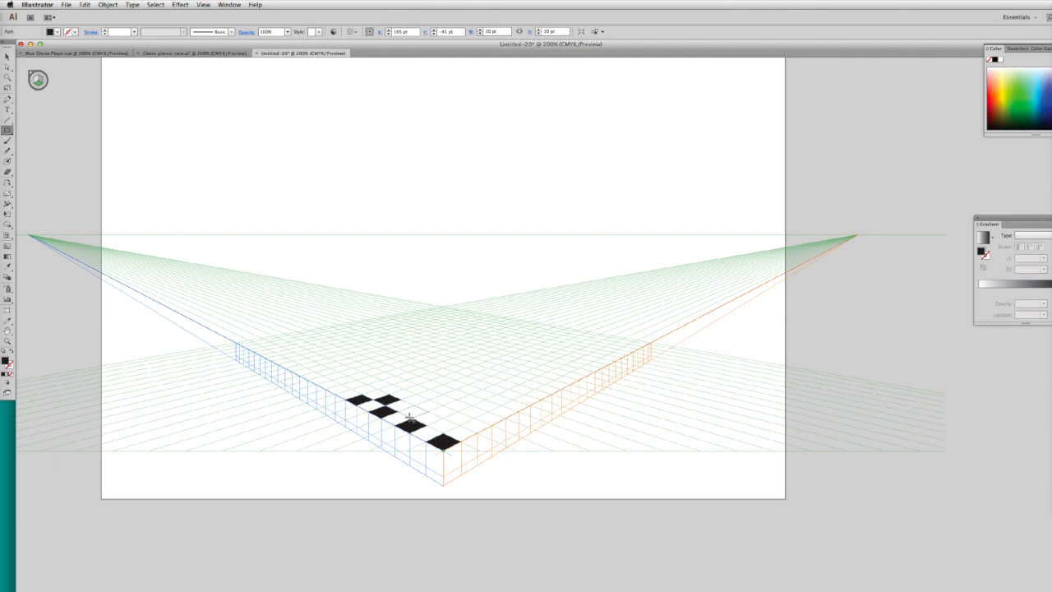
Draw black 30 pt squares on the ground plane in a central diagonal line running straight back from the front corner square.
key(ctrl+plus)
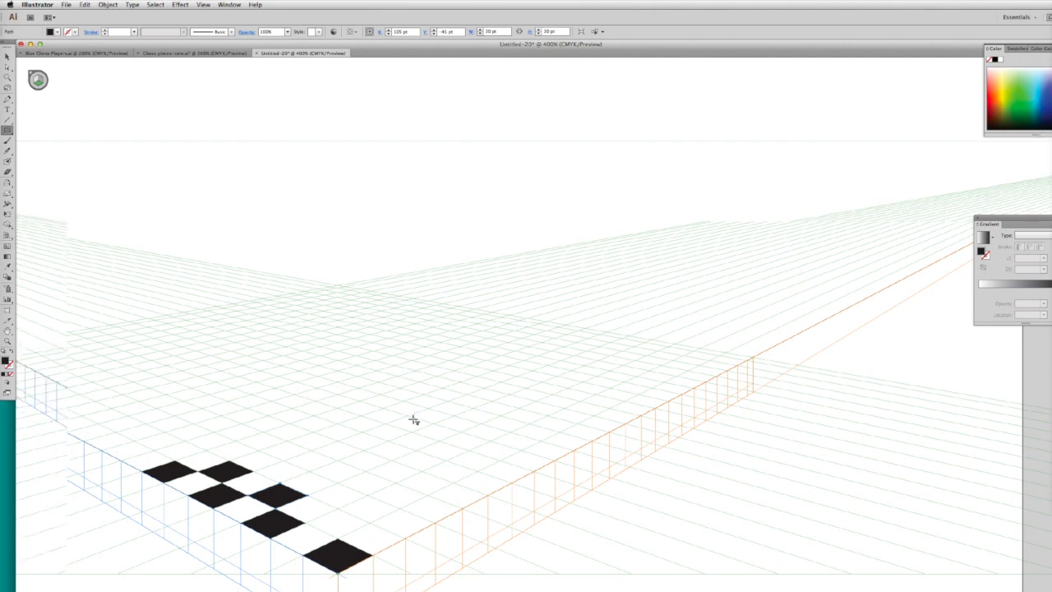
scroll(413, 419, left, 3)
scroll(413, 419, down, 2)
drag(425, 441, 426, 469)
drag(426, 414, 426, 440)
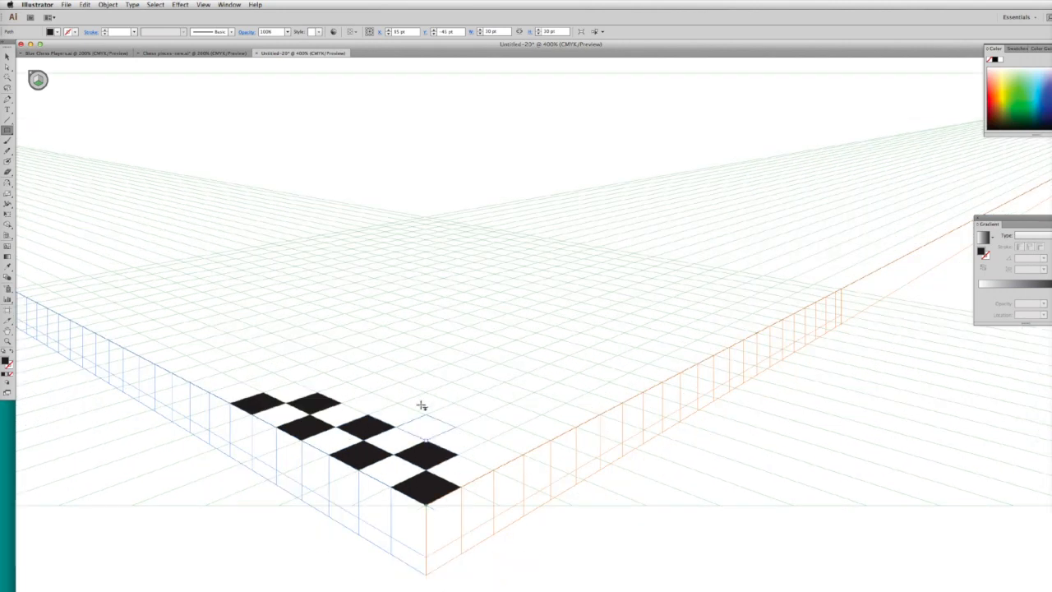
drag(427, 394, 423, 415)
drag(425, 370, 425, 391)
drag(426, 353, 425, 373)
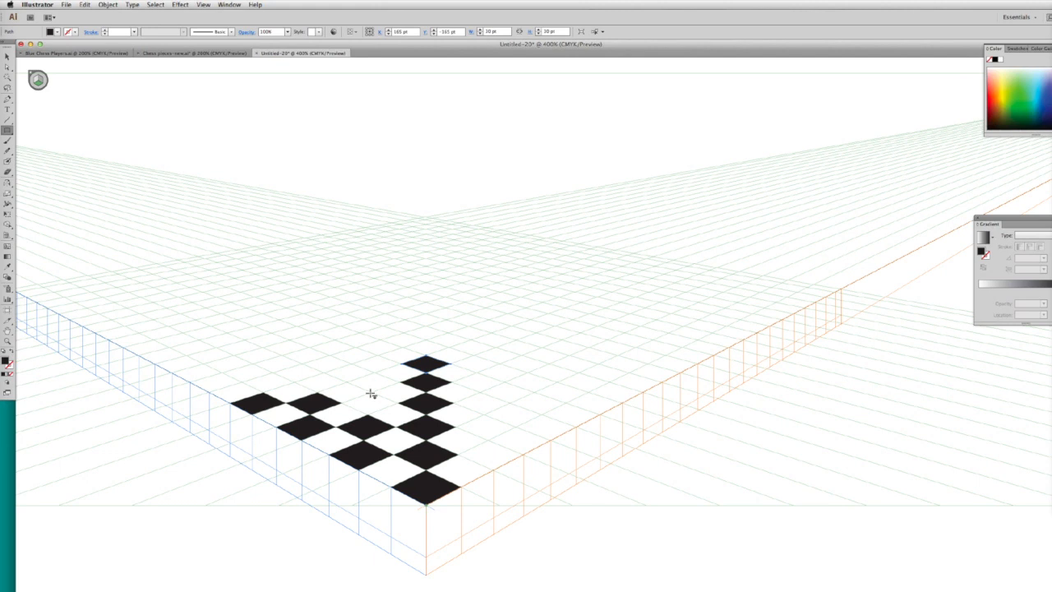
Draw the remaining black 30 pt squares on alternate ground-plane cells on both sides of the central line to extend the checker pattern.
mouse_move(376, 381)
mouse_down()
mouse_move(378, 357)
mouse_move(373, 378)
mouse_move(318, 391)
mouse_up()
key(super+z)
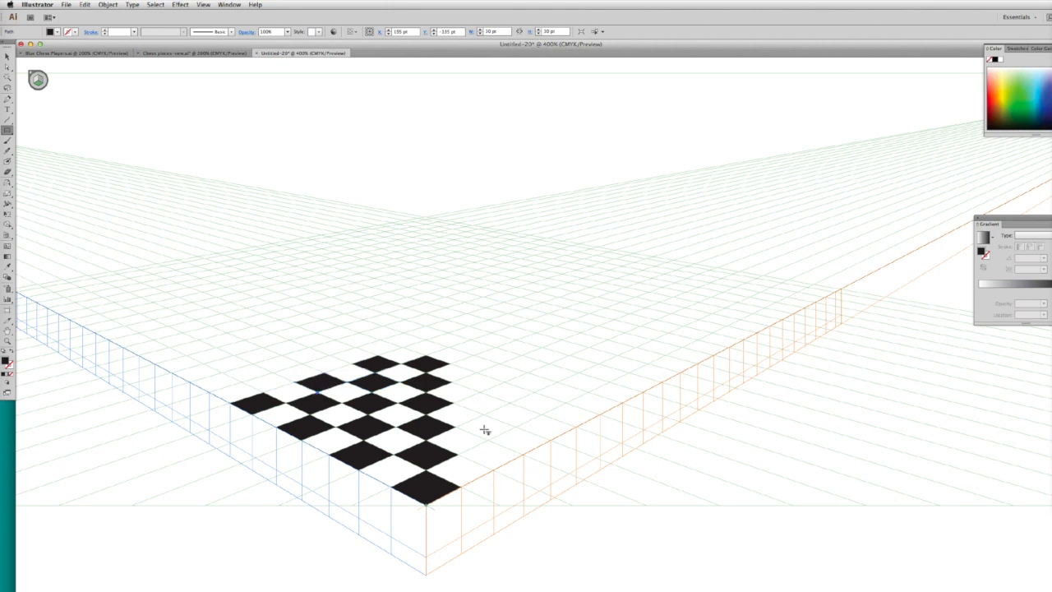
drag(483, 420, 488, 469)
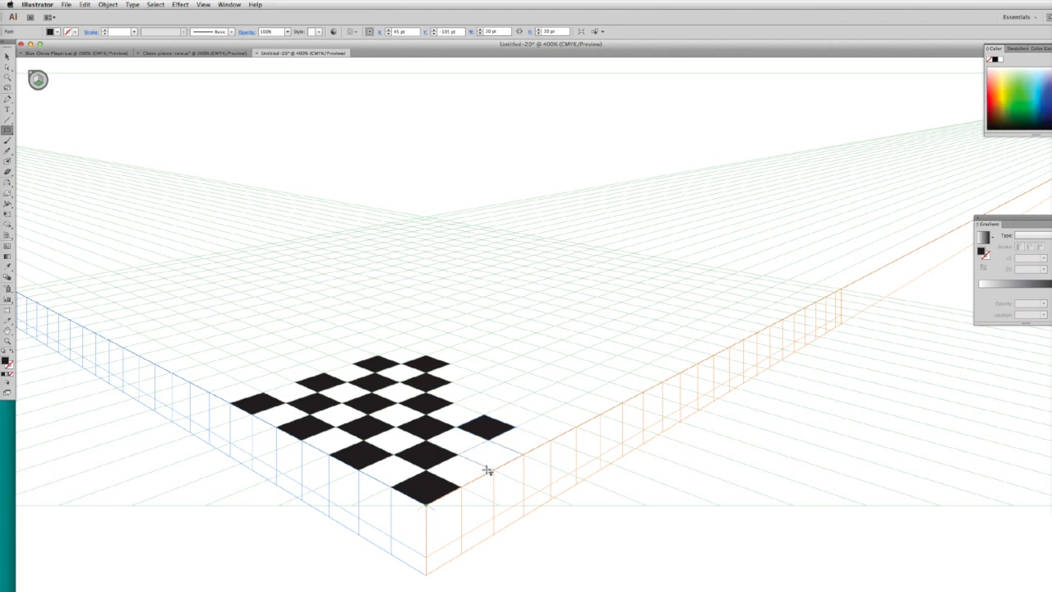
mouse_move(551, 439)
mouse_down()
mouse_move(549, 413)
mouse_move(508, 398)
mouse_move(476, 415)
mouse_move(479, 375)
mouse_move(478, 392)
mouse_up()
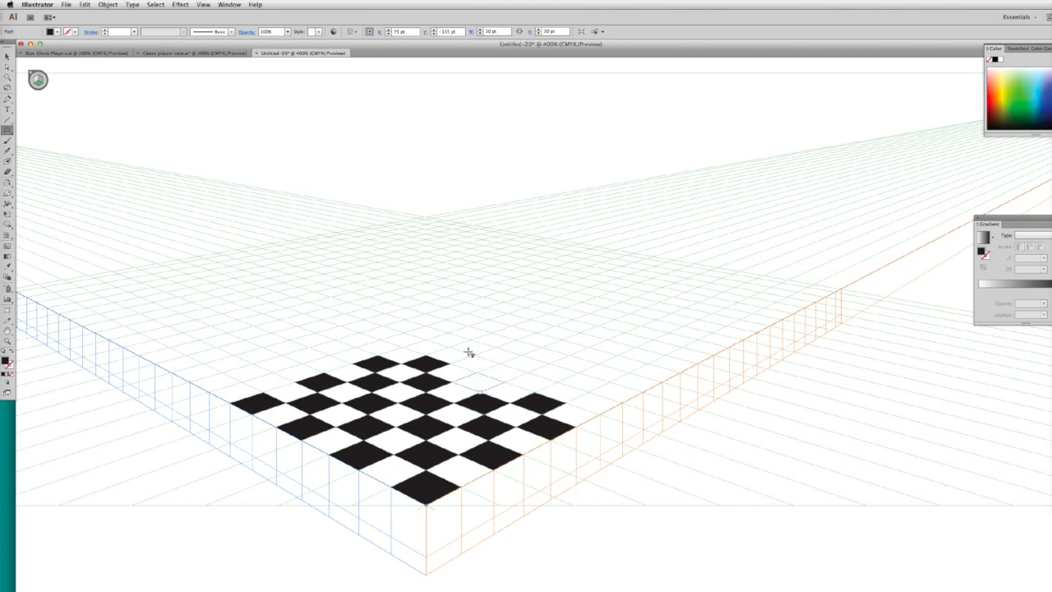
drag(475, 355, 446, 346)
mouse_move(521, 355)
mouse_down()
mouse_move(533, 380)
mouse_move(646, 392)
mouse_up()
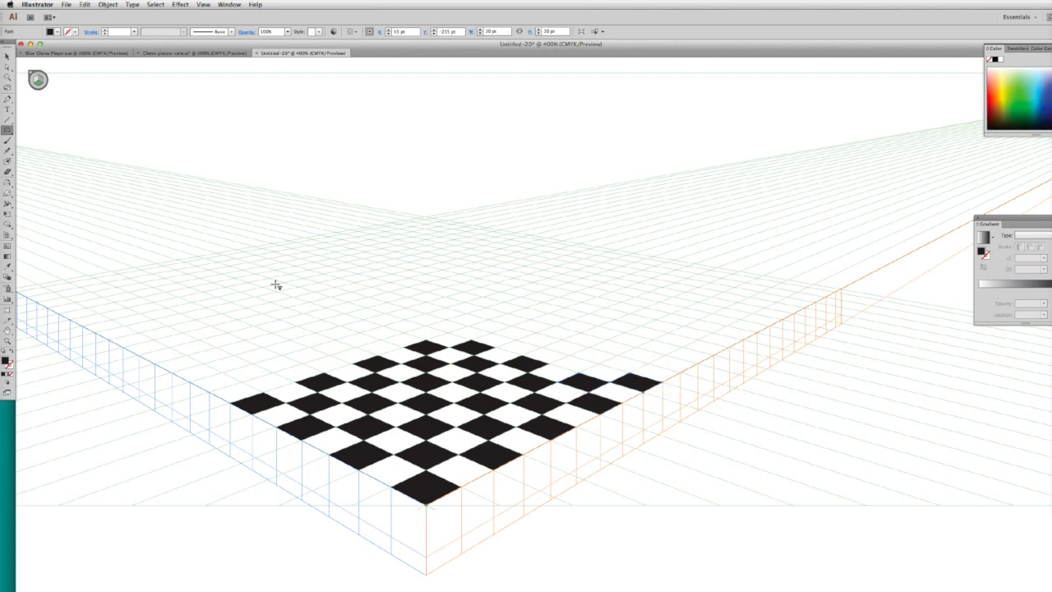
Fill all the board squares with one shared linear white-to-black gradient running from the front corner to the back of the board.
click(6, 56)
click(178, 230)
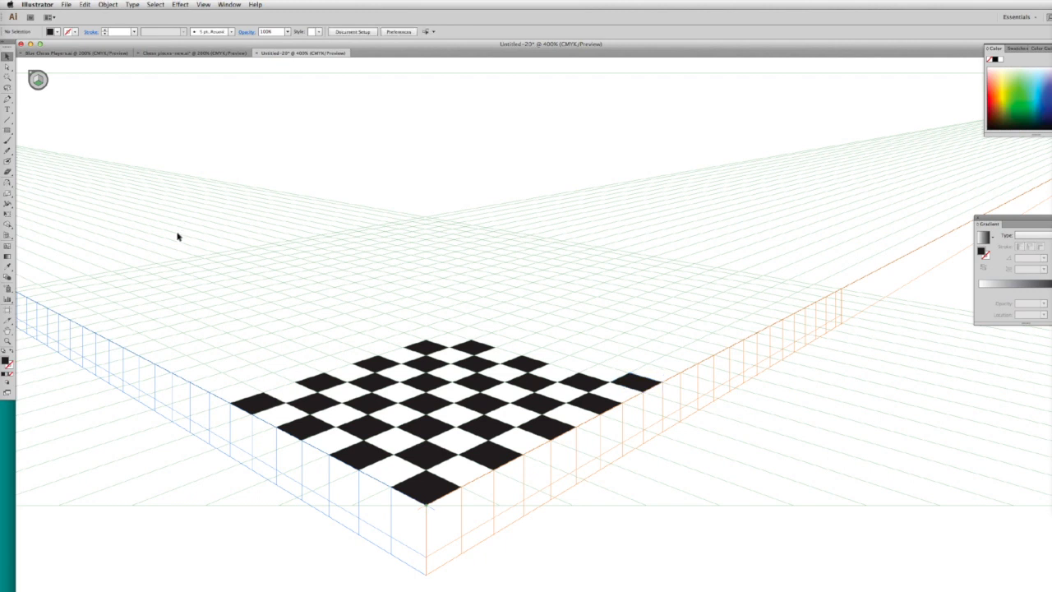
key(super+a)
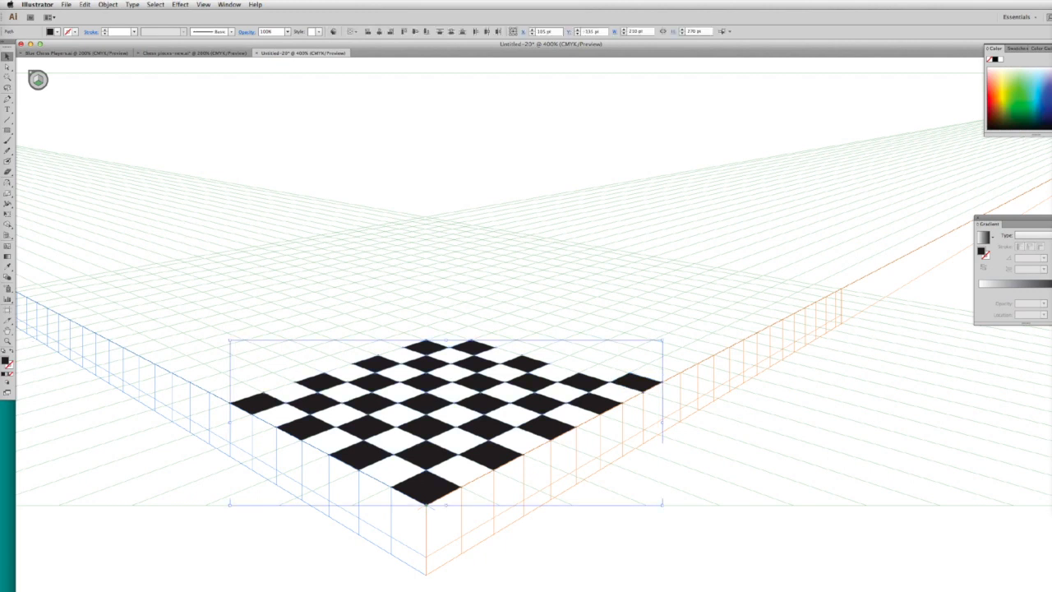
click(1016, 49)
click(984, 237)
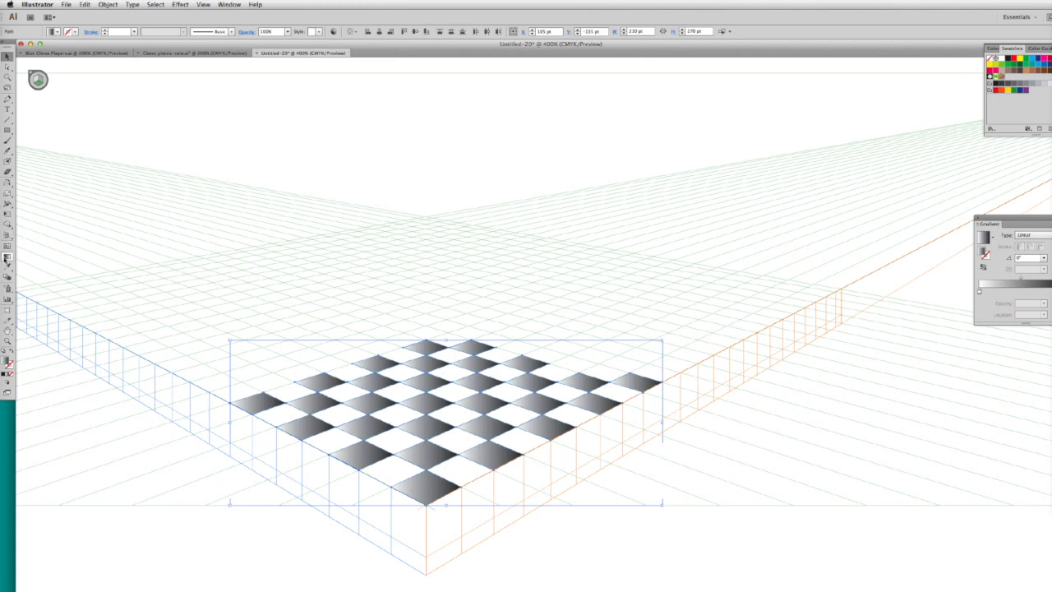
click(7, 255)
drag(427, 505, 447, 335)
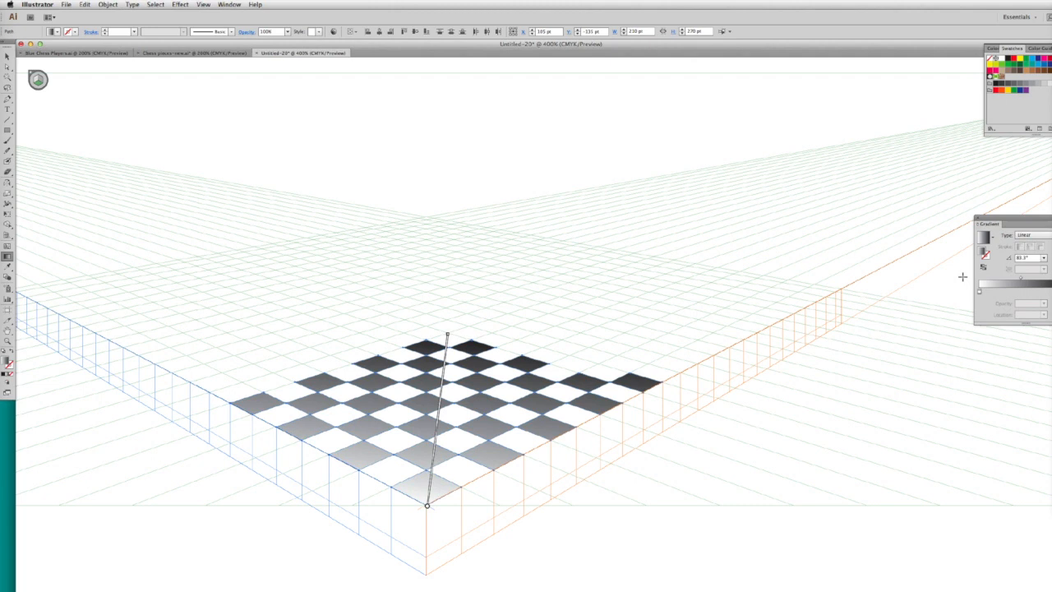
Darken the gradient's light stop to nearly black by raising its K value, and deselect the squares.
double_click(979, 290)
drag(991, 356, 1019, 357)
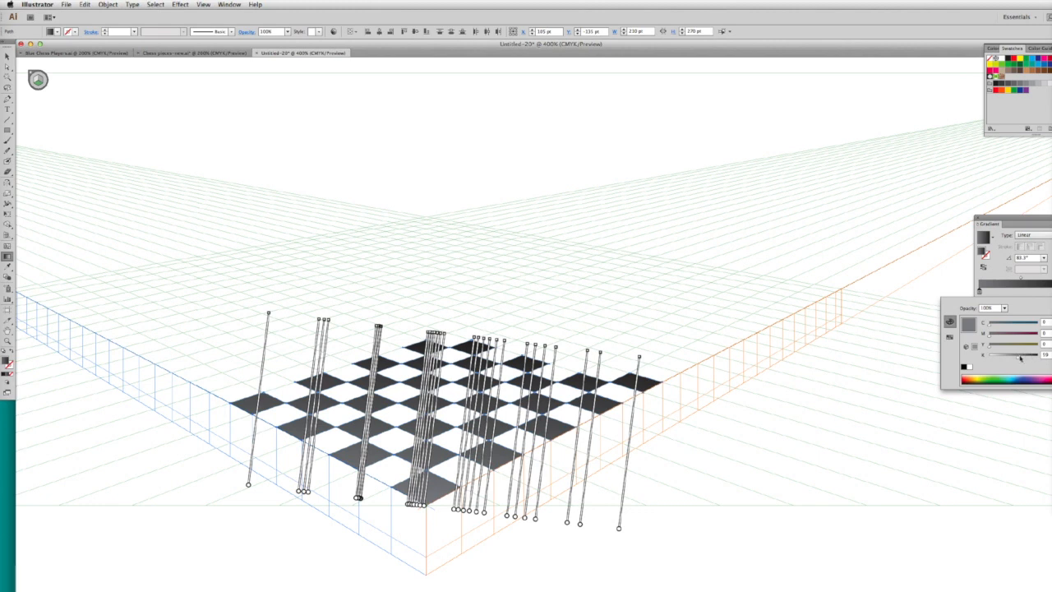
drag(1020, 357, 1037, 356)
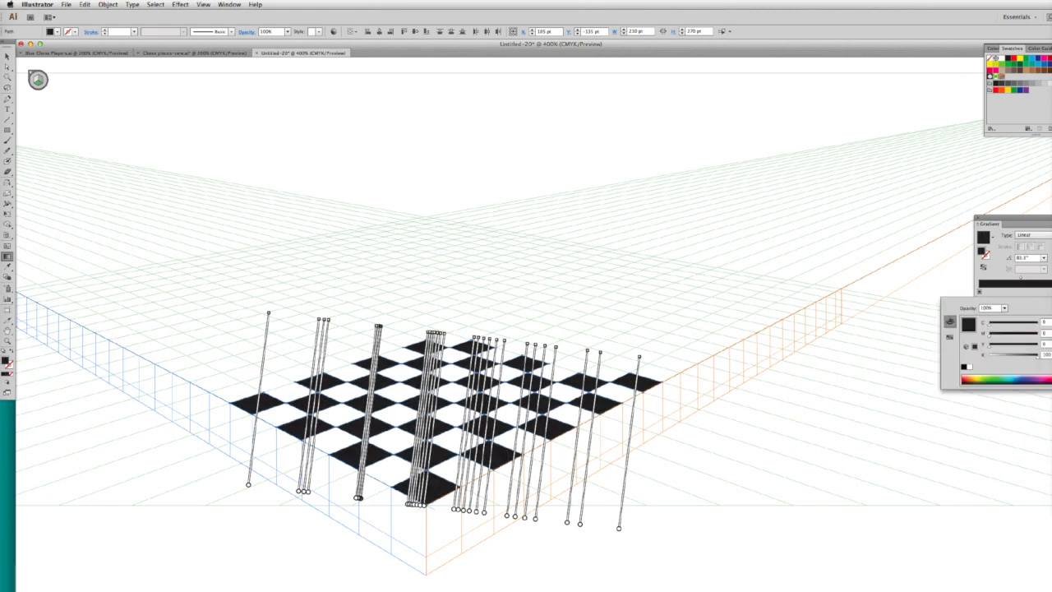
click(1024, 357)
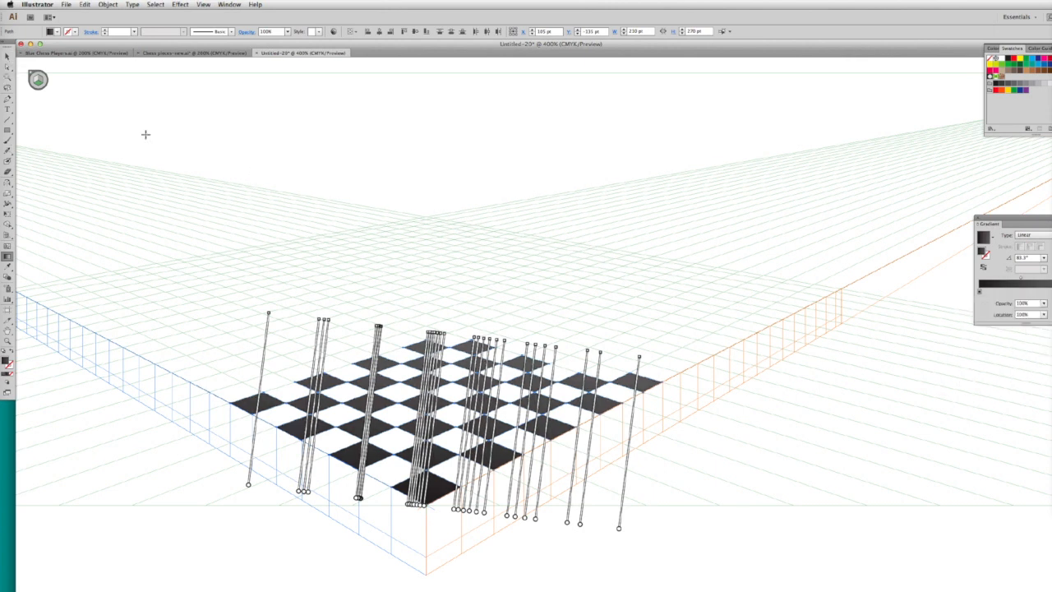
key(v)
click(182, 150)
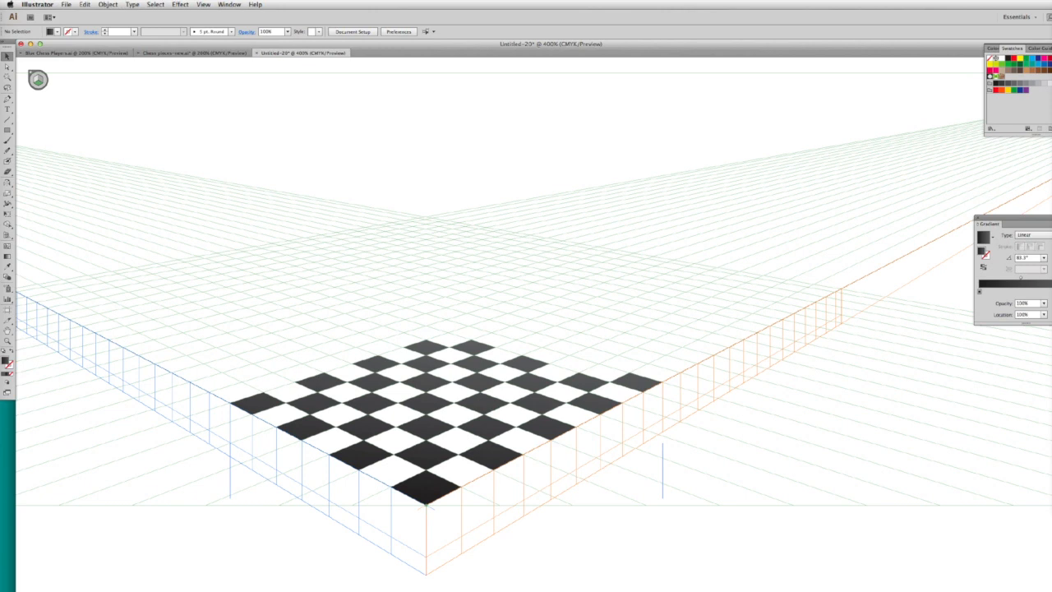
Show the document's layers in a compact list and lock the layer holding the squares.
key(F7)
drag(867, 93, 885, 221)
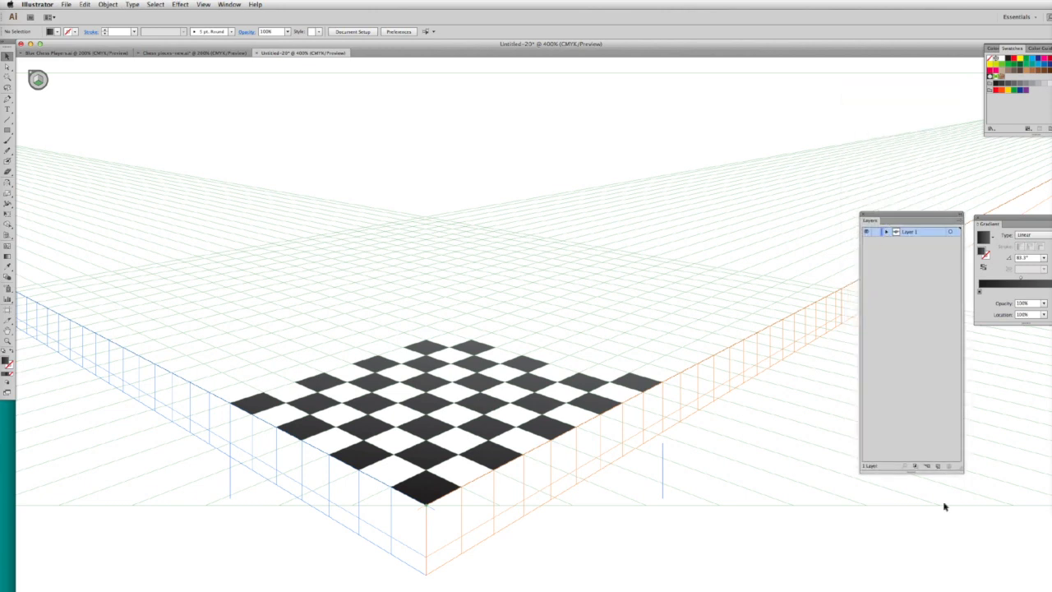
drag(910, 474, 899, 292)
click(875, 232)
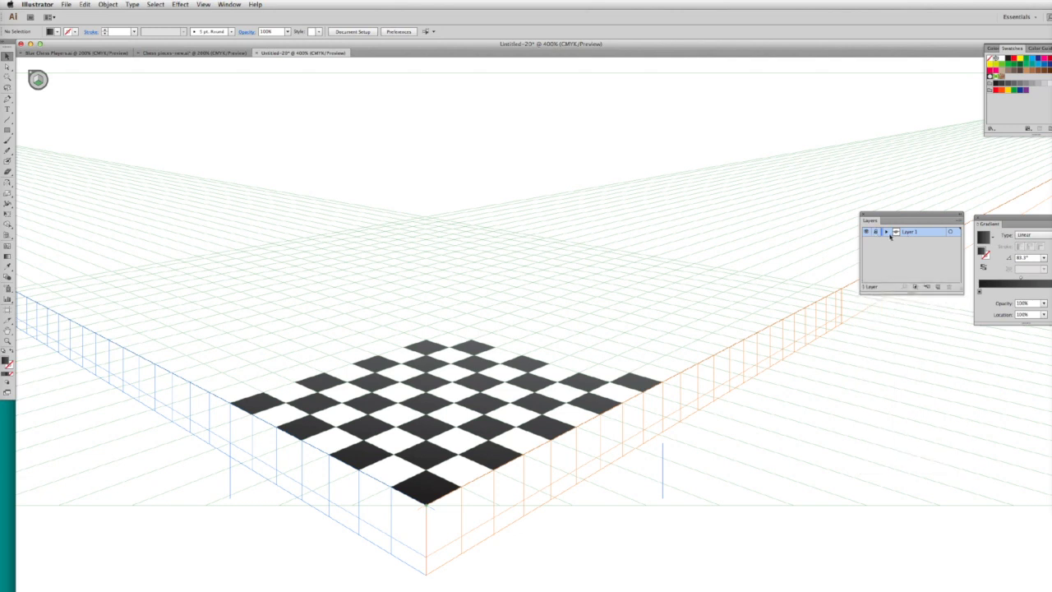
Add a new layer beneath the squares' layer and rename the squares' layer "Top of board".
click(938, 287)
drag(910, 243, 907, 231)
double_click(907, 232)
key(BackSpace)
text(Top of board)
key(Return)
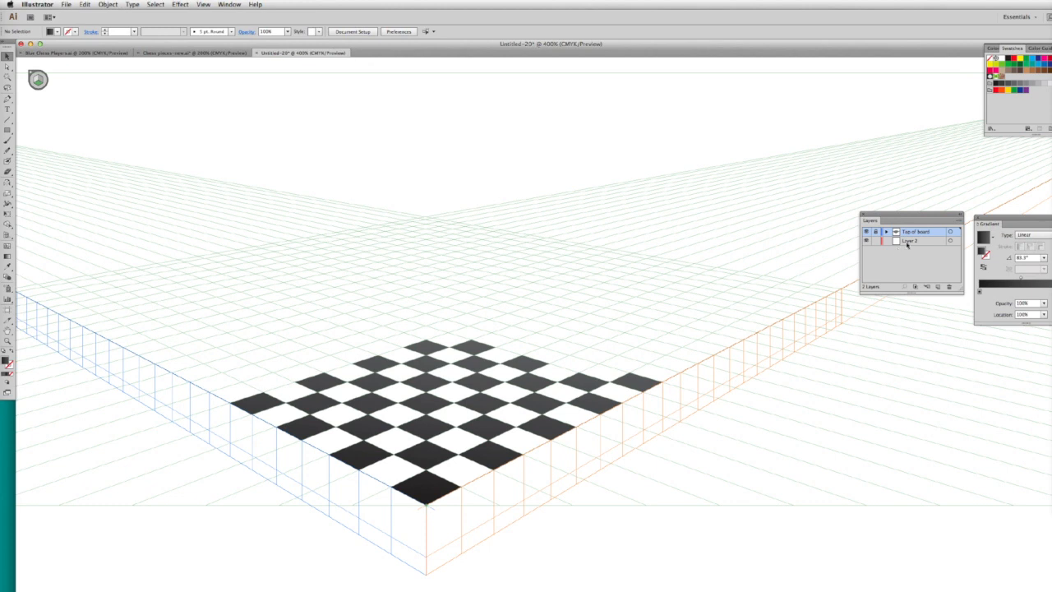
Rename the new lower layer "Left side".
double_click(909, 240)
key(BackSpace)
text(Side)
key(Return)
double_click(909, 242)
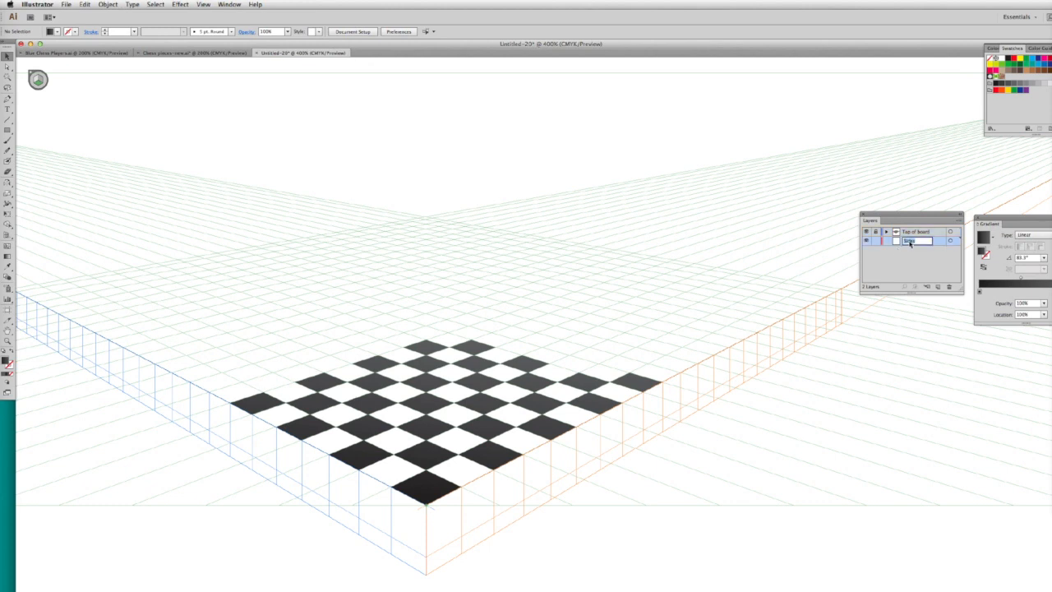
text(Left side)
key(Return)
Draw a thin rectangle about 210 pt long and 6.5 pt high on the left perspective plane along the board's left front edge.
click(8, 236)
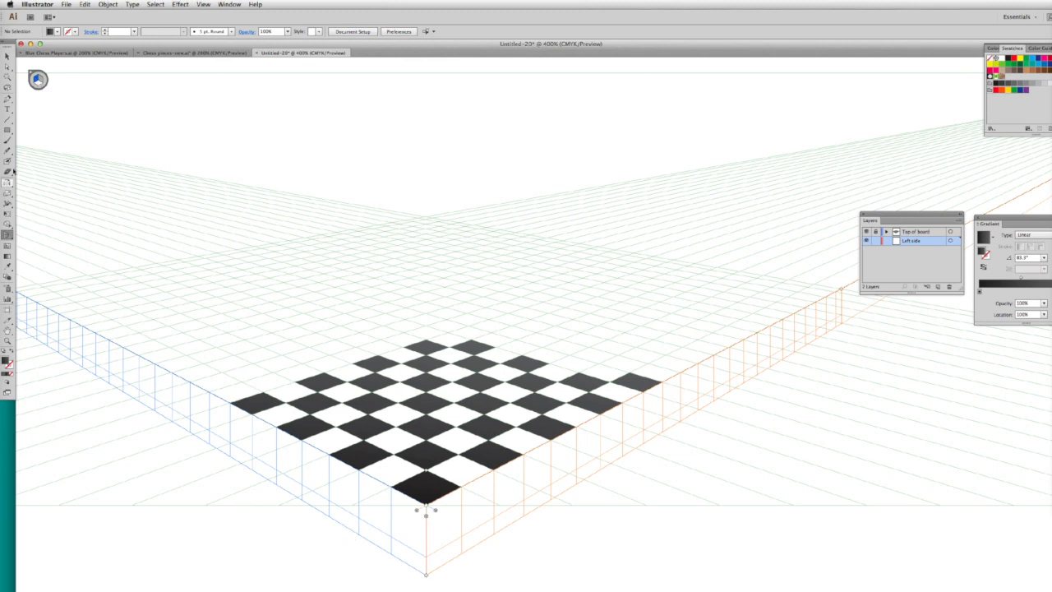
click(9, 131)
drag(298, 462, 426, 518)
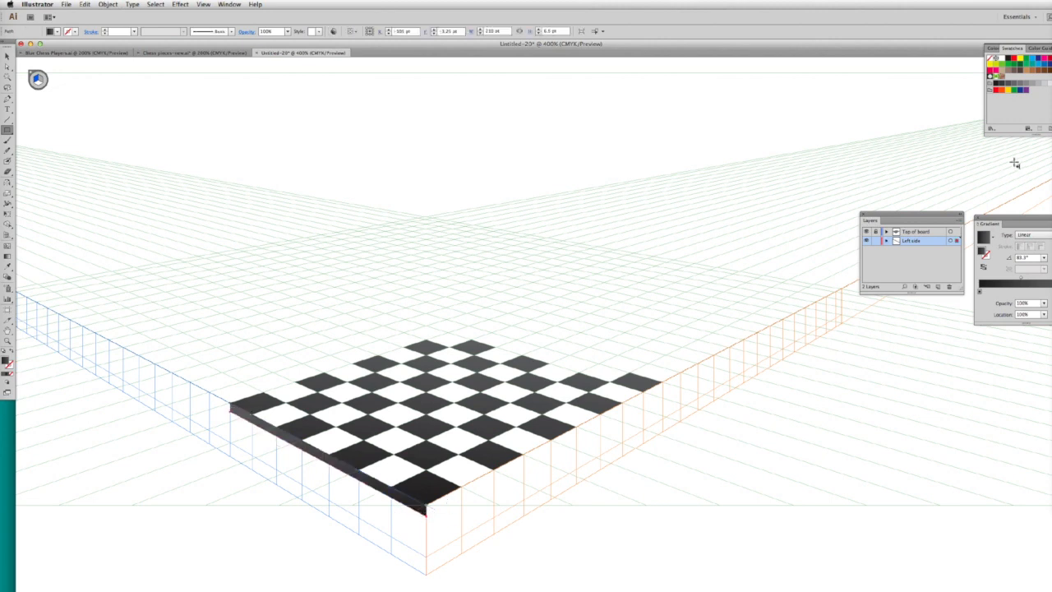
Lock the Left side layer and add a new layer above it named "Right side".
click(920, 273)
click(936, 286)
double_click(910, 240)
text(R)
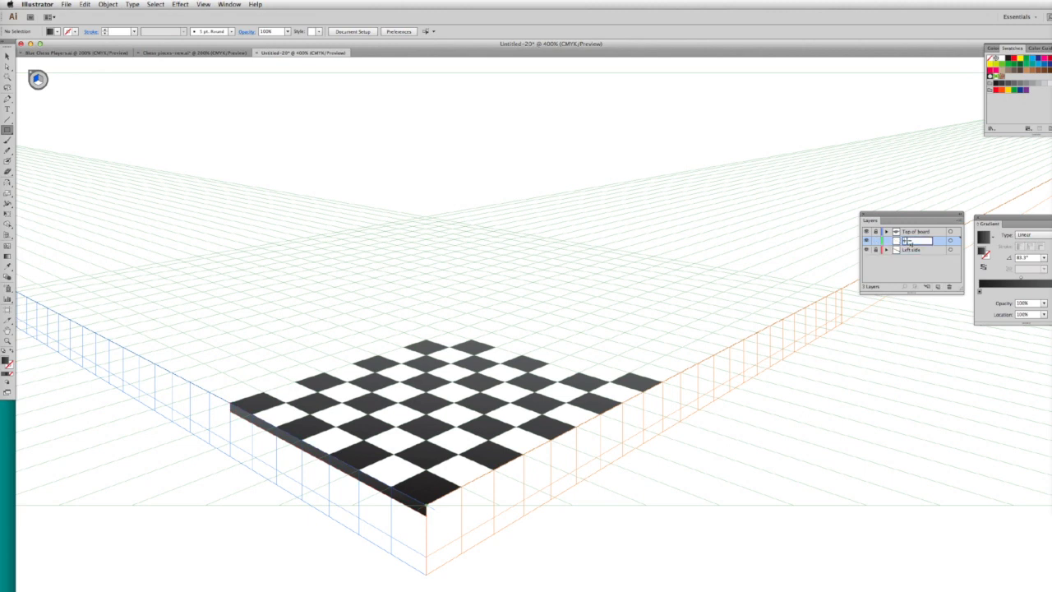
text(ight side)
key(Return)
Draw a thin rectangle about 270 pt long and 7 pt high on the right perspective plane along the board's right front edge.
click(8, 234)
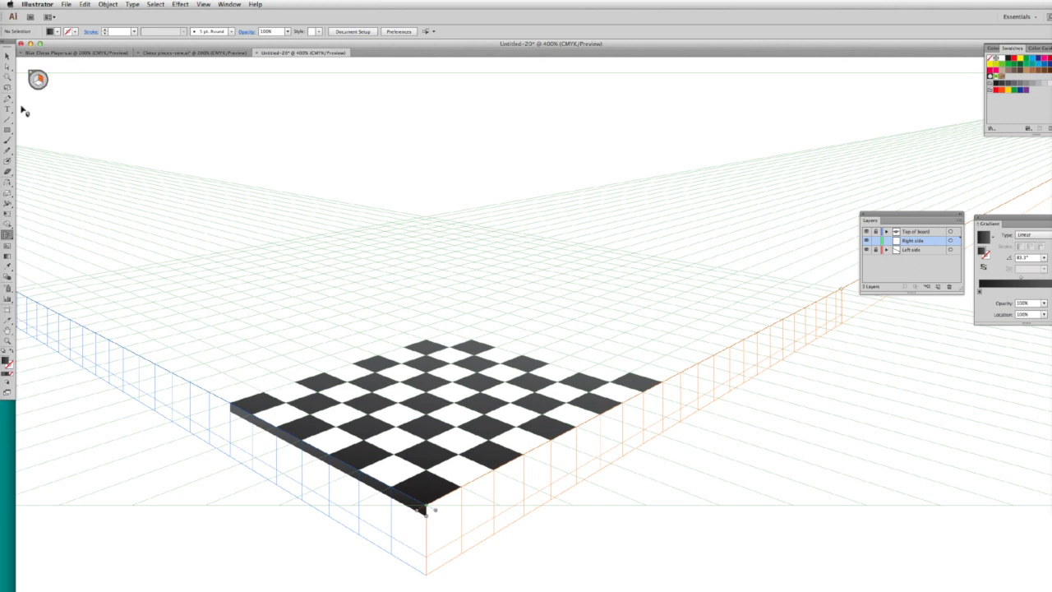
key(m)
drag(664, 394, 664, 393)
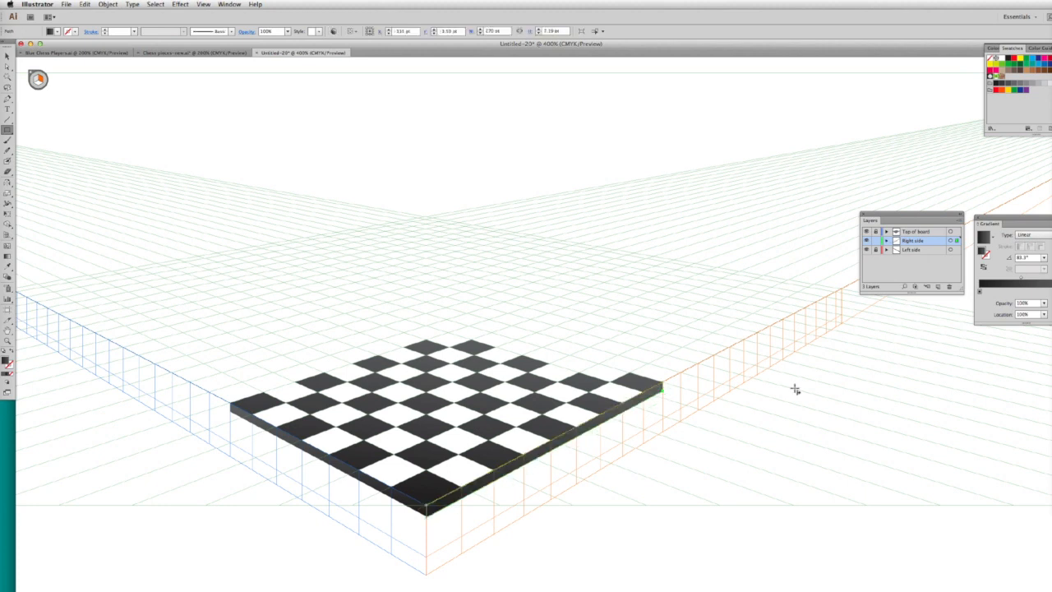
Deselect the side rectangle and hide the perspective grid.
key(v)
click(280, 145)
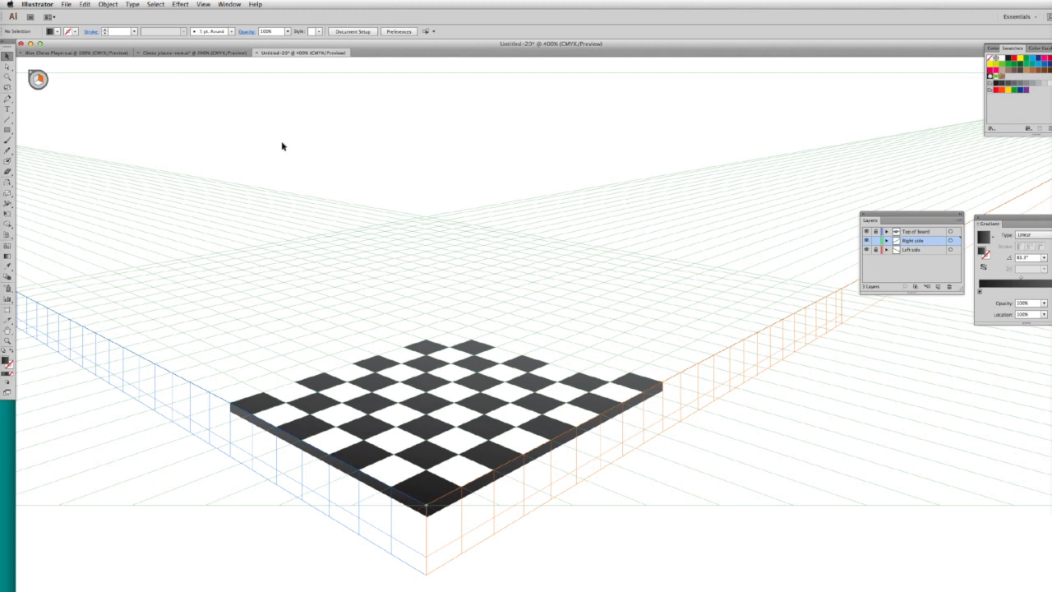
click(7, 235)
click(33, 76)
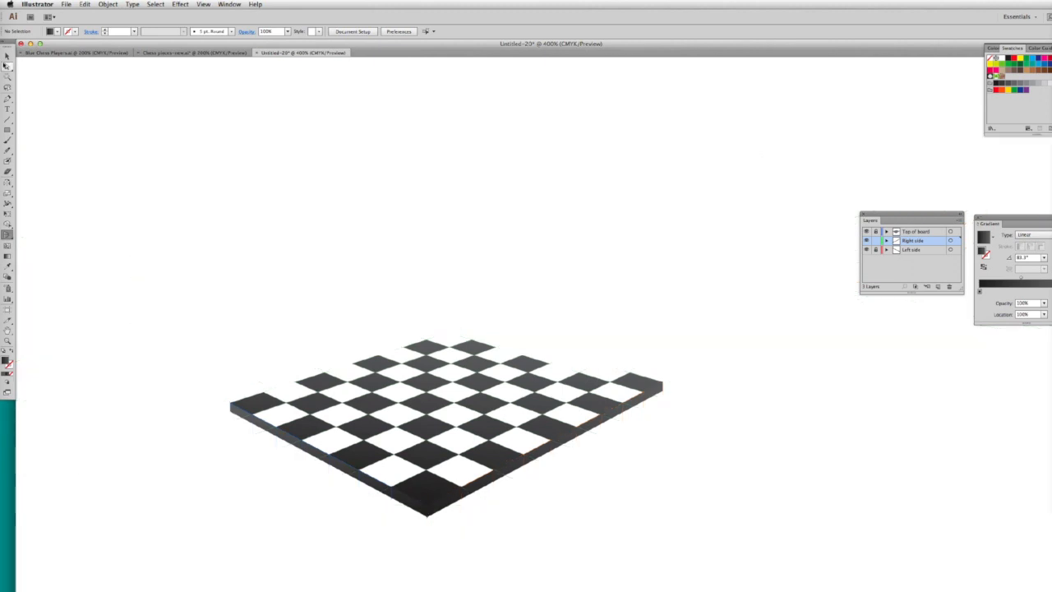
Copy the three blue chess pieces from Blue Chess Players.ai and return to the chessboard document.
click(75, 53)
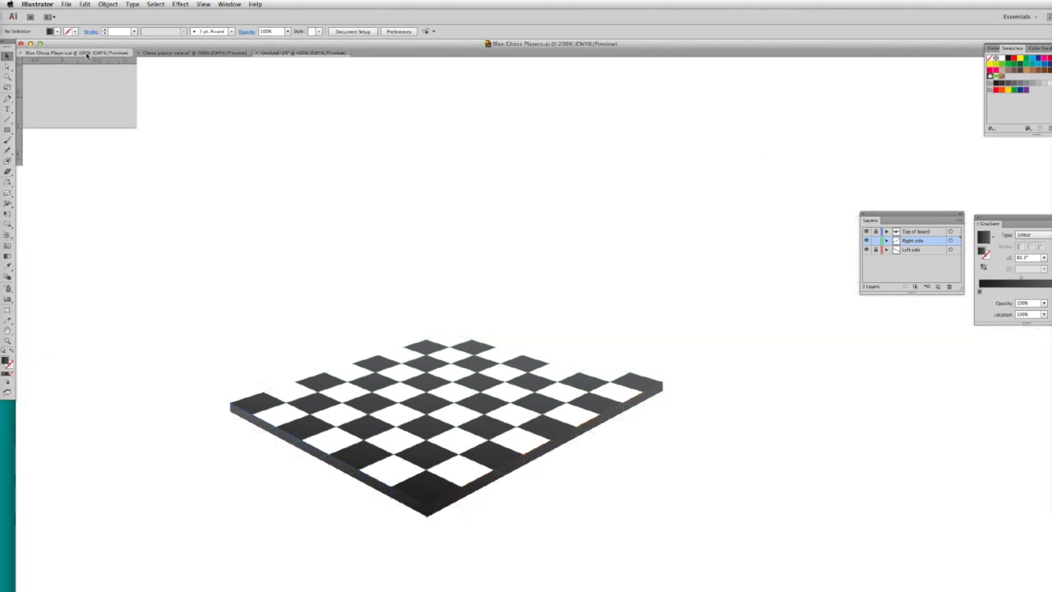
drag(115, 155, 660, 512)
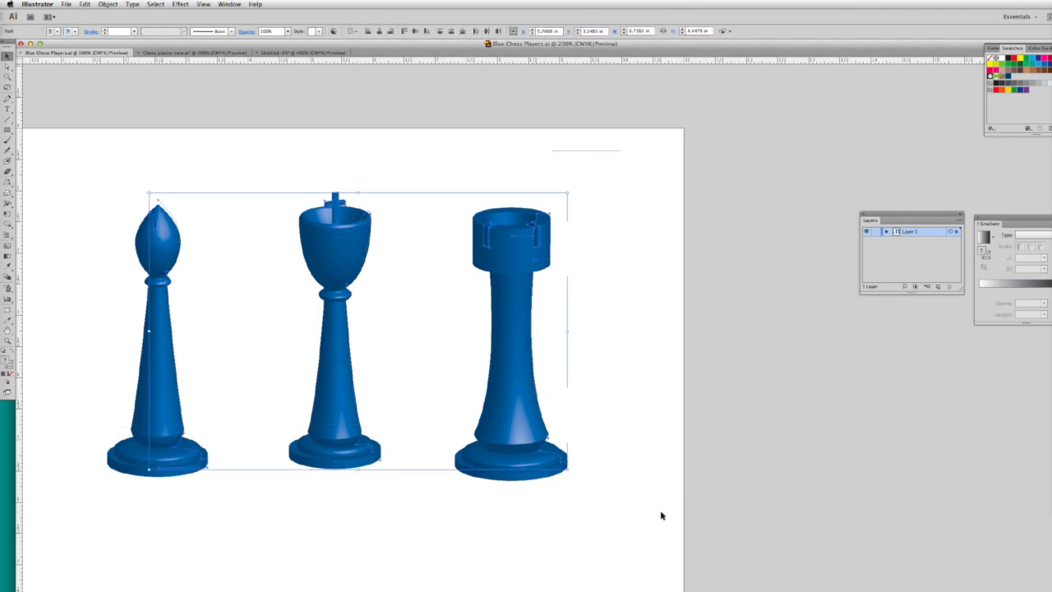
click(300, 52)
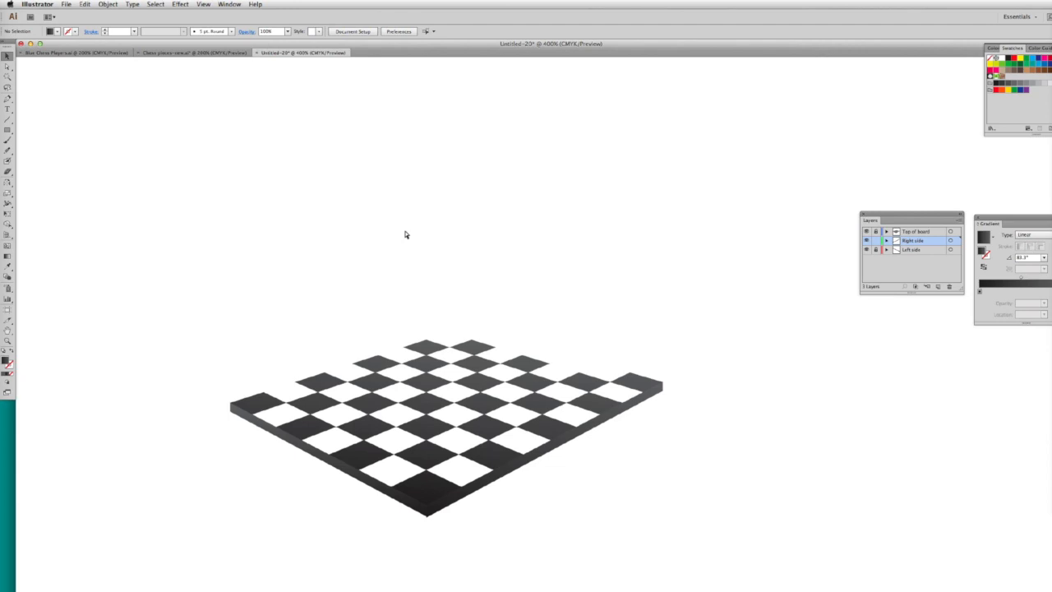
Remove the chess pieces pasted on the Right side layer and lock that layer.
click(876, 240)
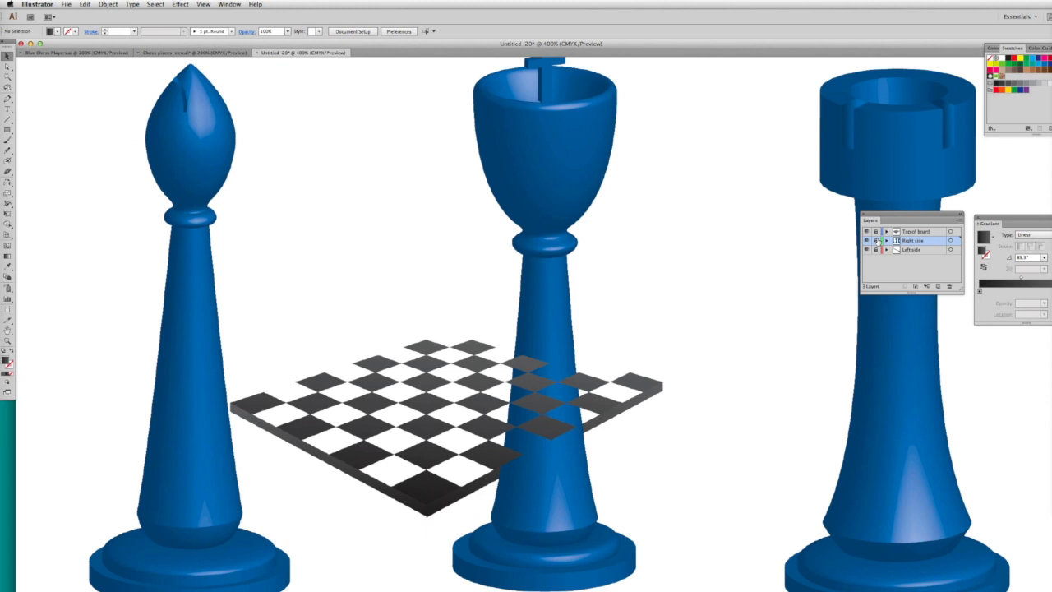
click(876, 240)
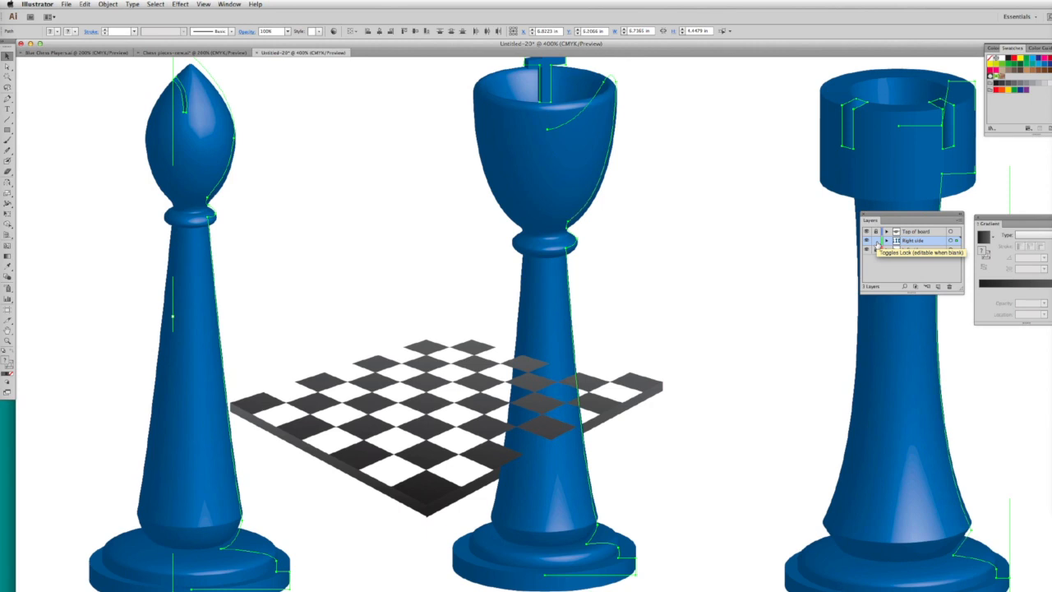
click(875, 248)
click(875, 240)
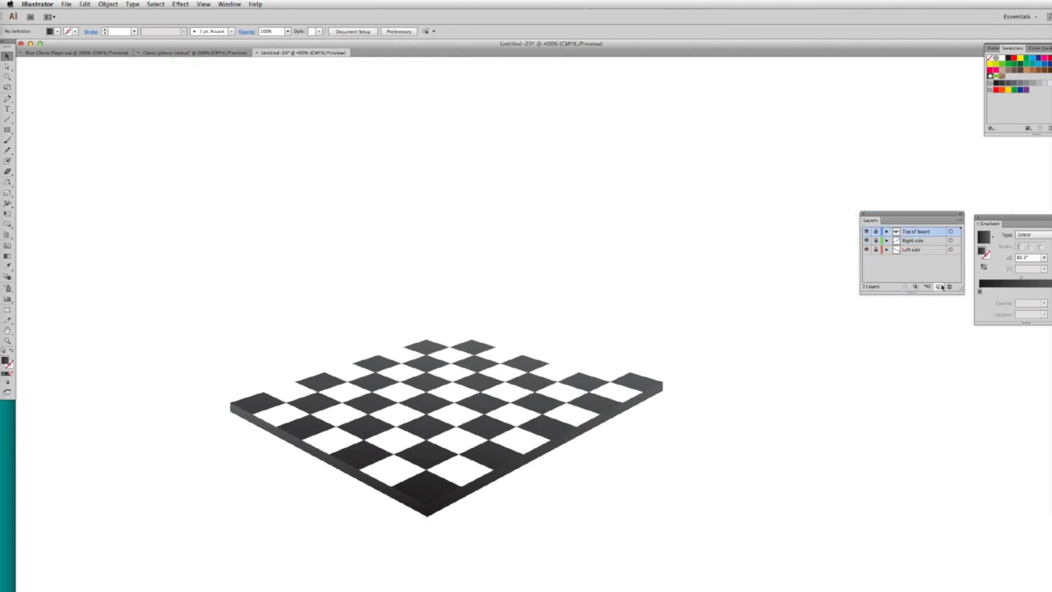
Add a new layer at the top of the stack named "Chess players".
click(938, 286)
double_click(913, 232)
text(Chess players)
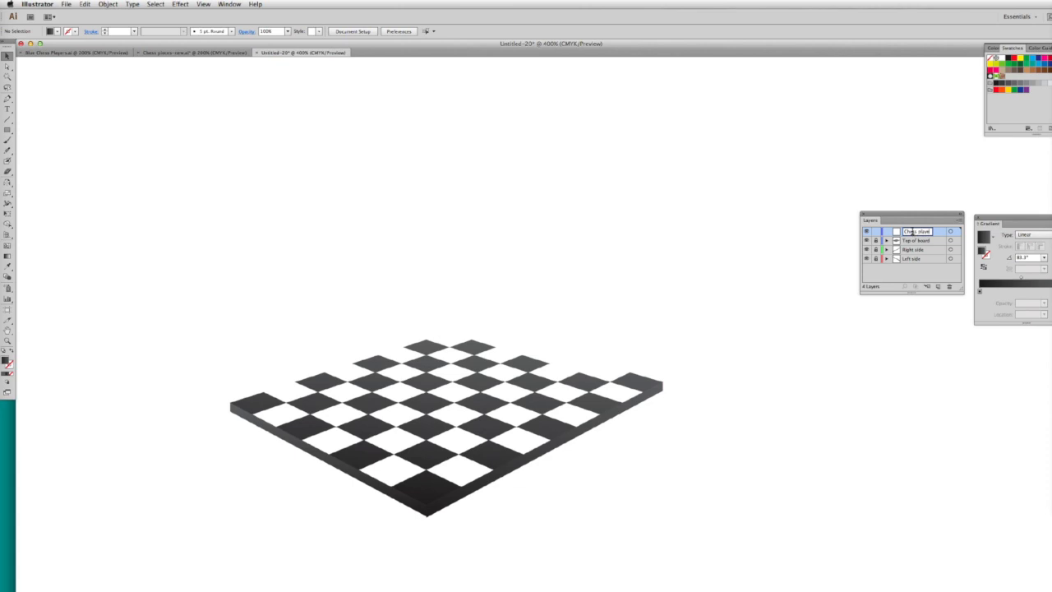
key(Return)
Unlock the three board layers and enlarge the whole chessboard to about 10.06 in wide by 4.14 in high on the artboard.
key(super+minus)
key(super+minus)
key(super+minus)
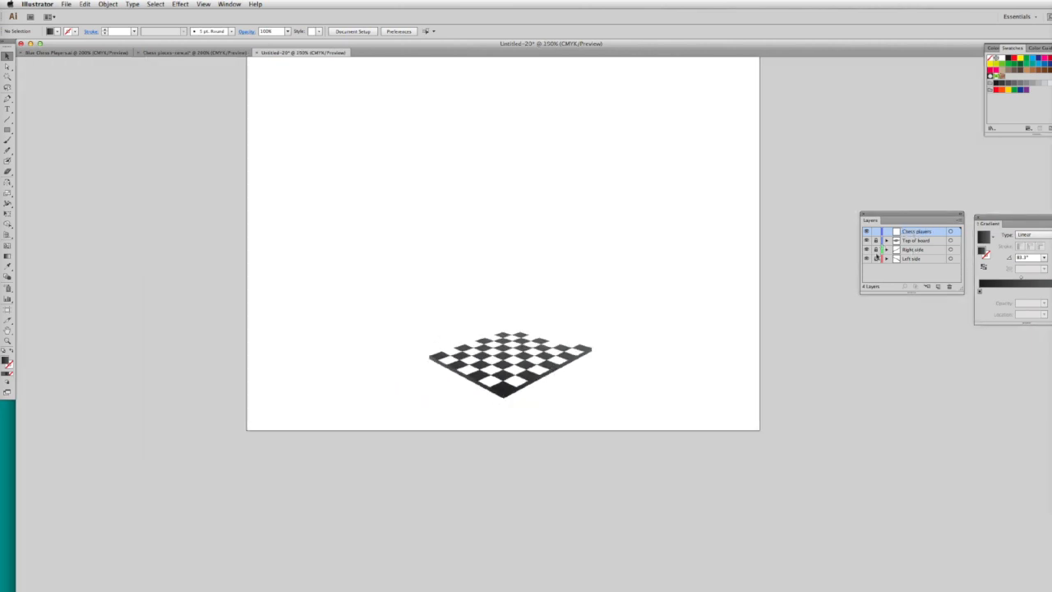
drag(352, 258, 752, 176)
drag(498, 399, 498, 327)
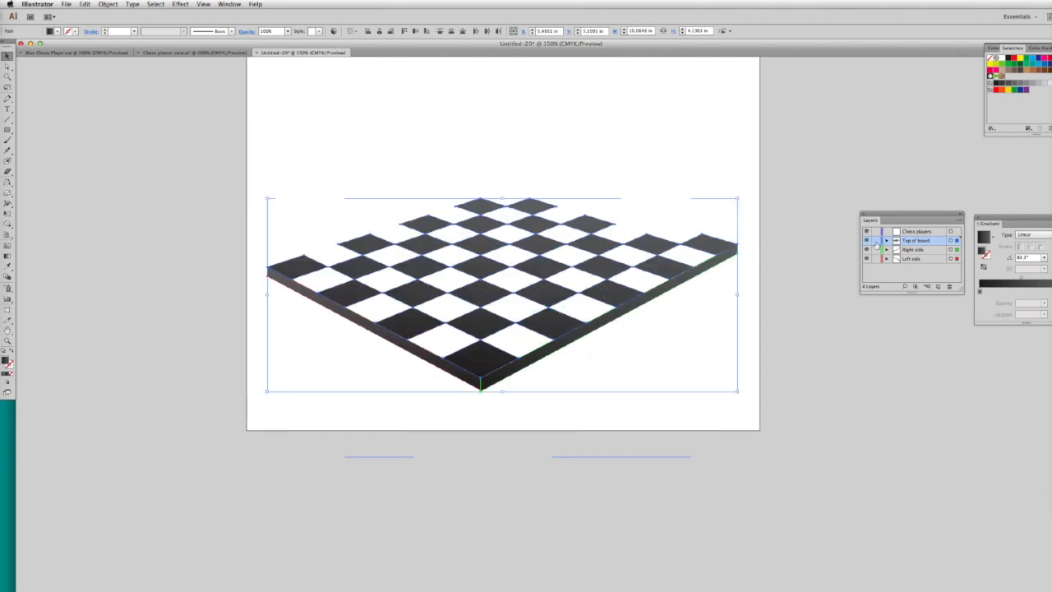
Lock the three board layers and paste the copied blue chess pieces onto the Chess players layer.
click(754, 346)
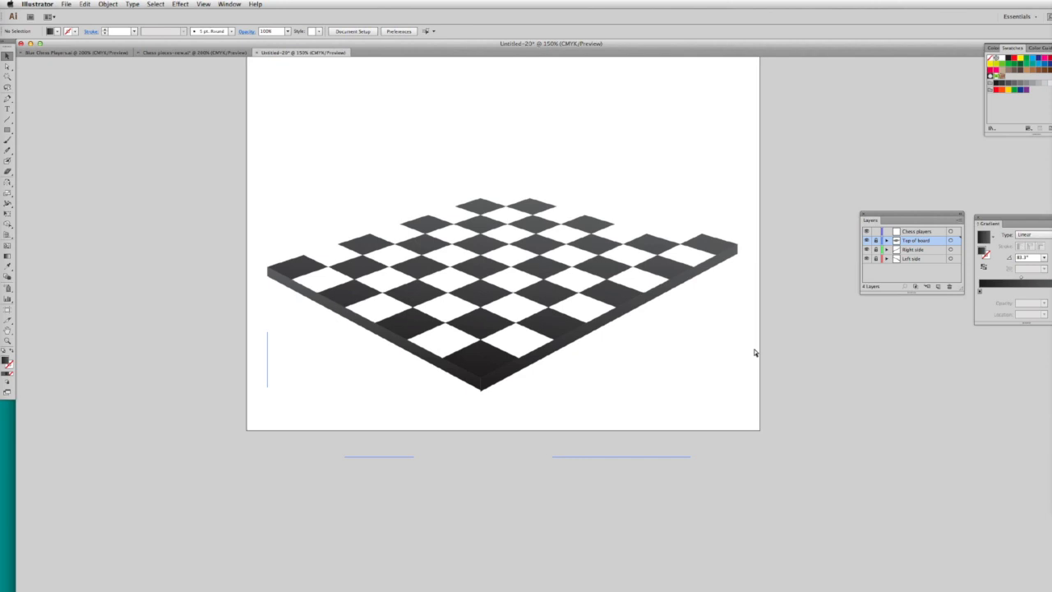
key(super+v)
click(452, 275)
click(922, 232)
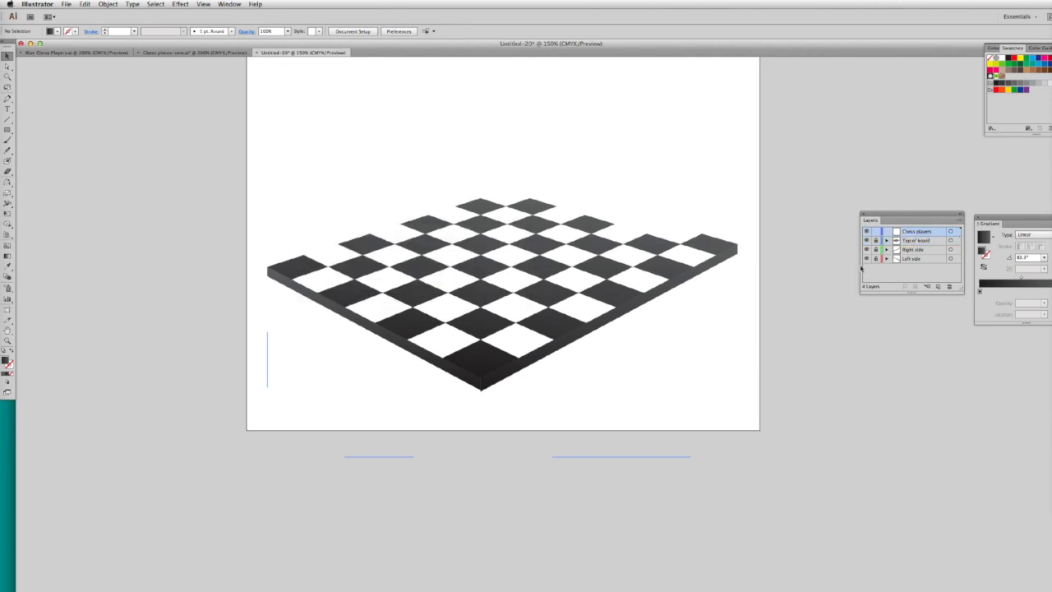
key(super+v)
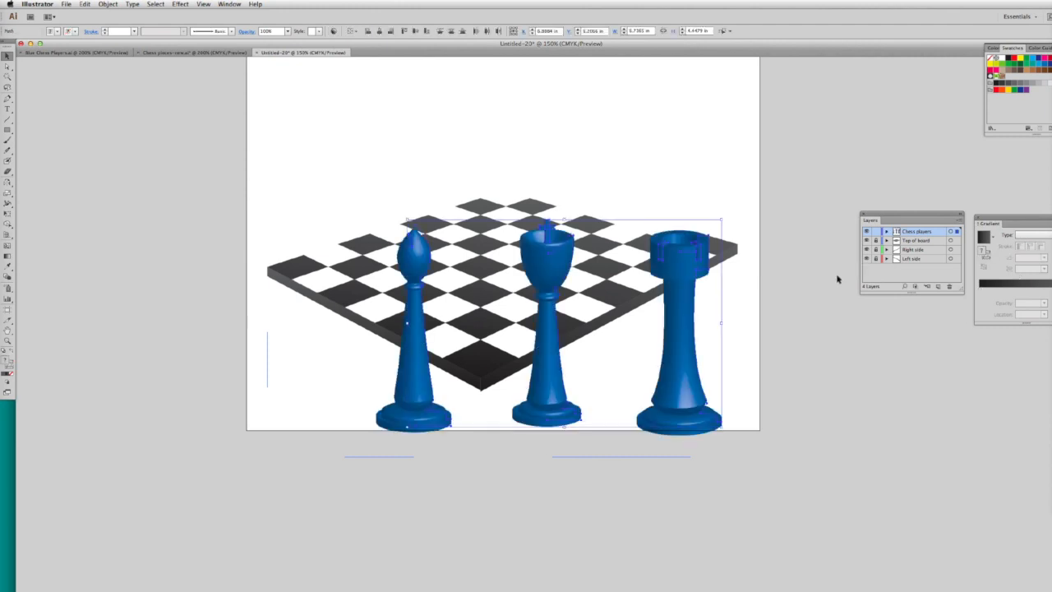
Scale the three blue pieces down together to about 2.88 in wide by 1.90 in high and stand them in the middle of the board.
drag(670, 404, 645, 303)
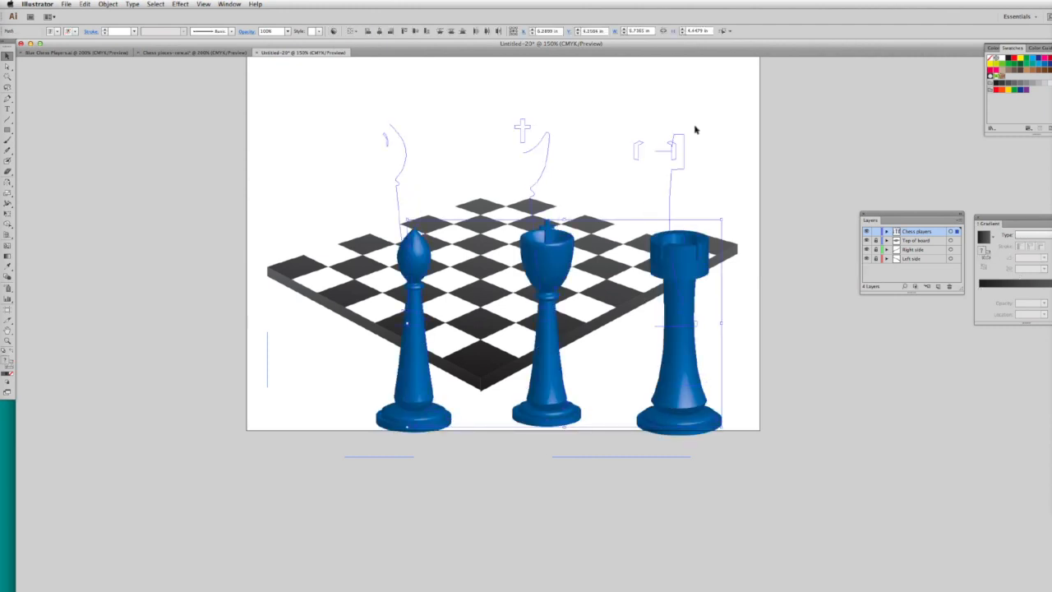
drag(695, 121, 594, 216)
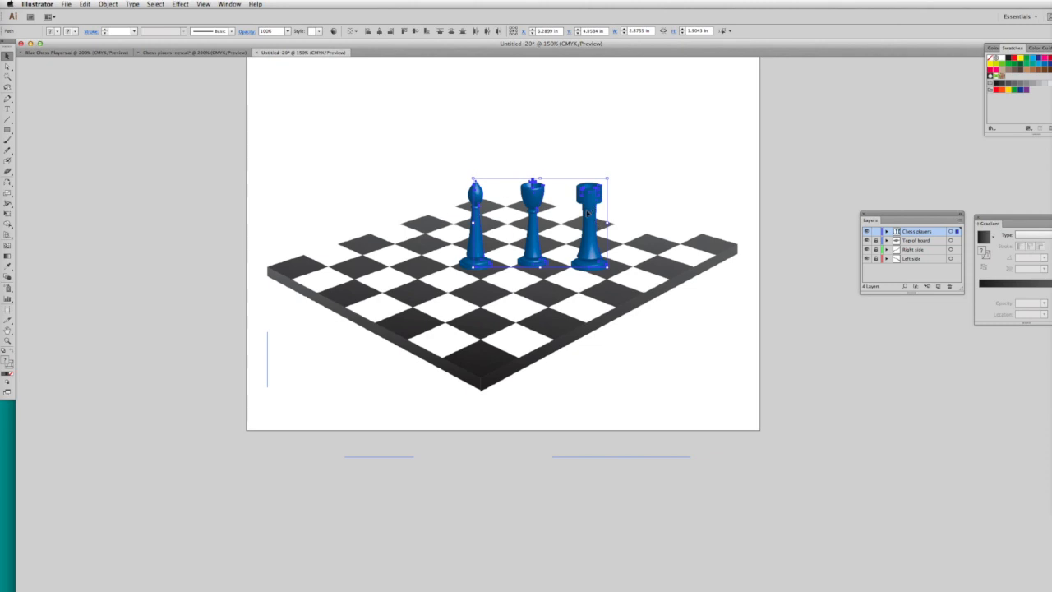
drag(534, 245, 468, 272)
click(615, 146)
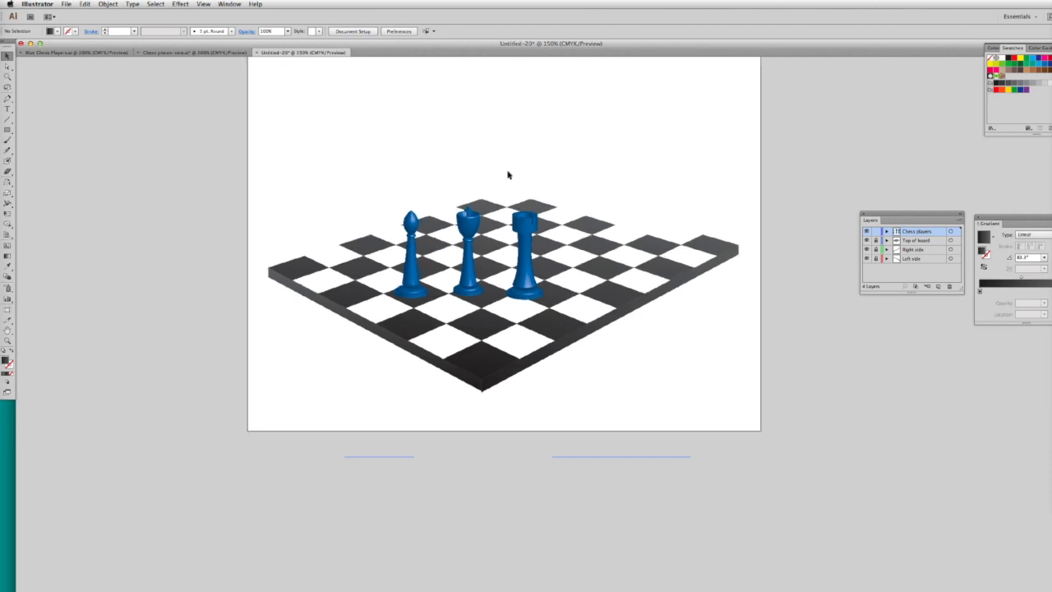
Close the grey chess pieces document without saving its changes, and close Blue Chess Players.ai, leaving only the chessboard document open.
click(145, 52)
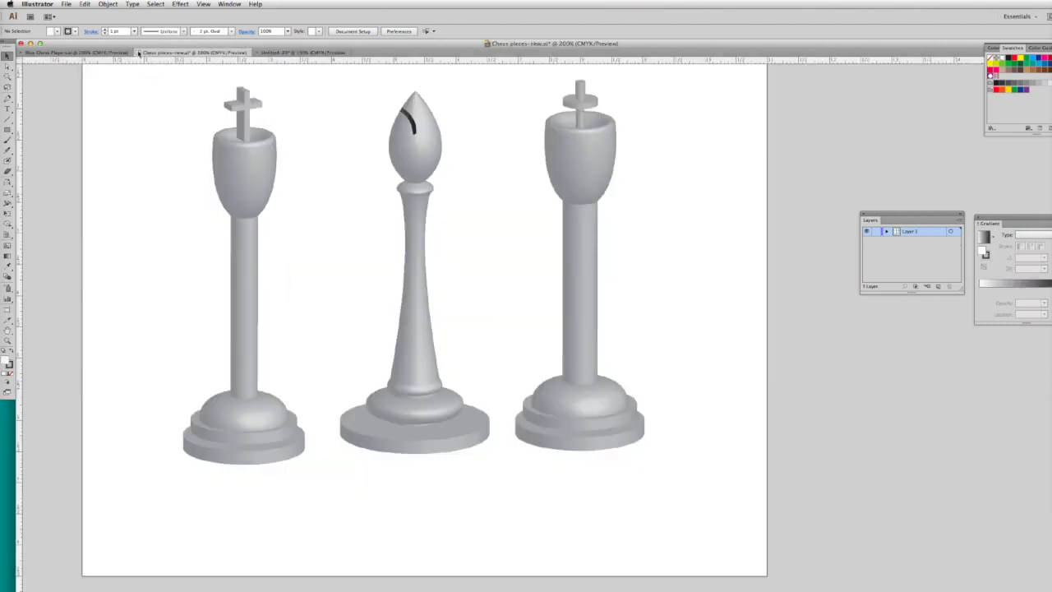
click(139, 52)
key(super+d)
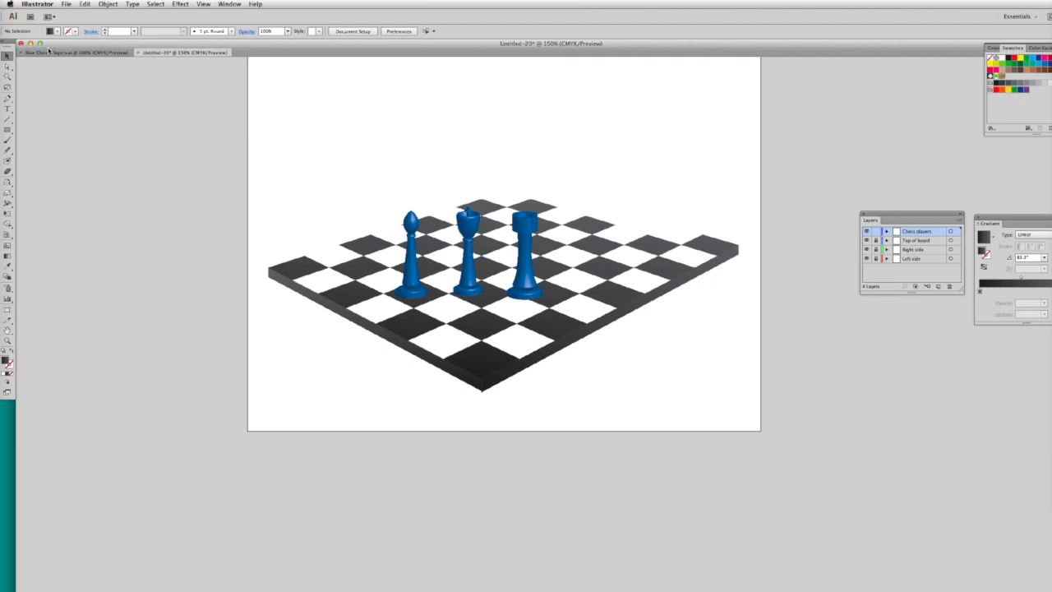
click(49, 52)
click(139, 133)
scroll(139, 134, left, 3)
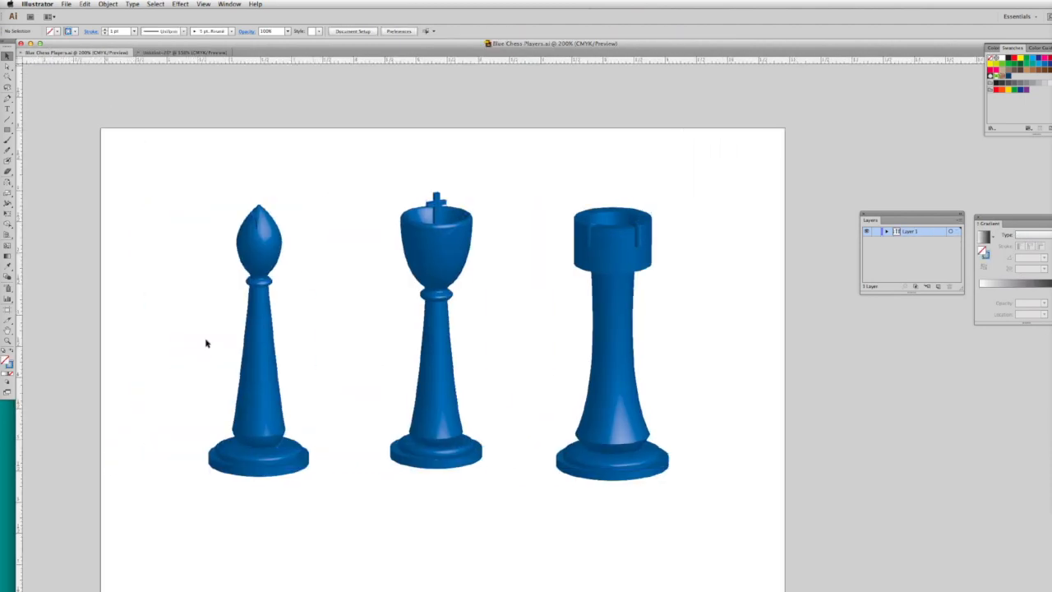
click(22, 53)
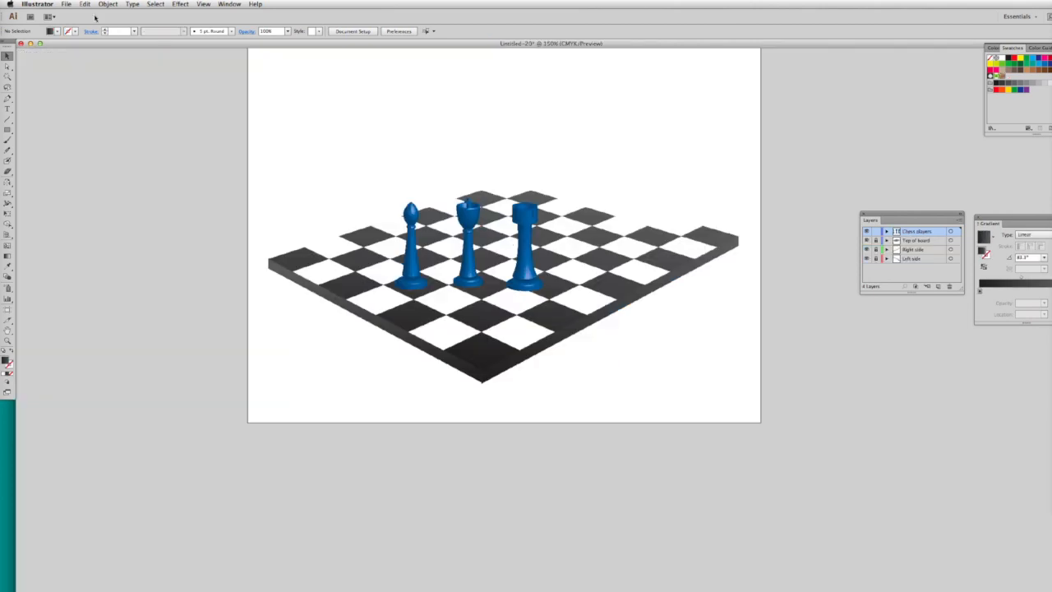
Start saving the untitled chessboard document.
click(66, 4)
click(109, 78)
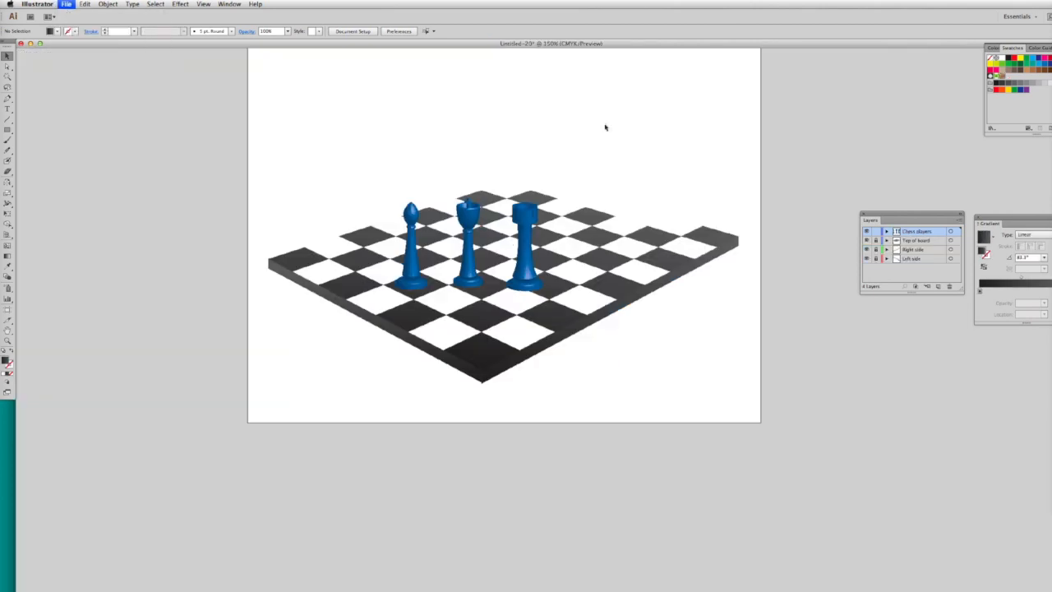